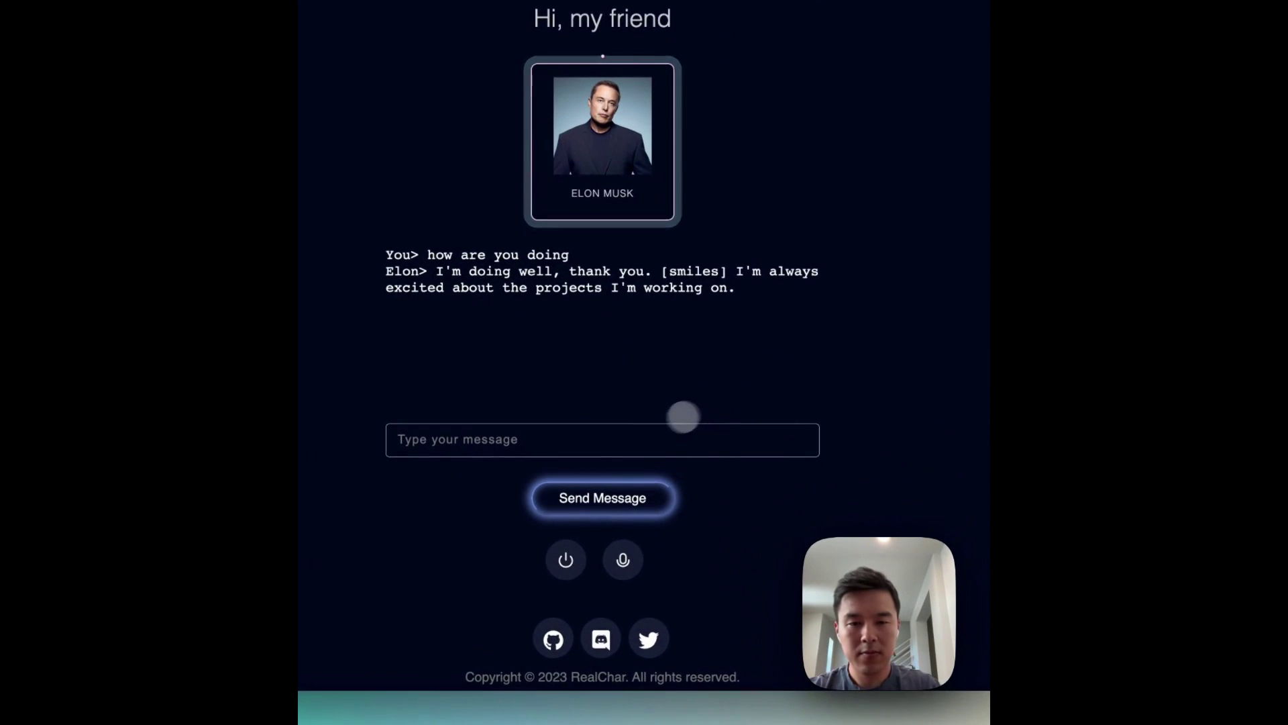
Send the Elon Musk character the chat message "tell me more about xai".
left_click(612, 445)
type("tell me m")
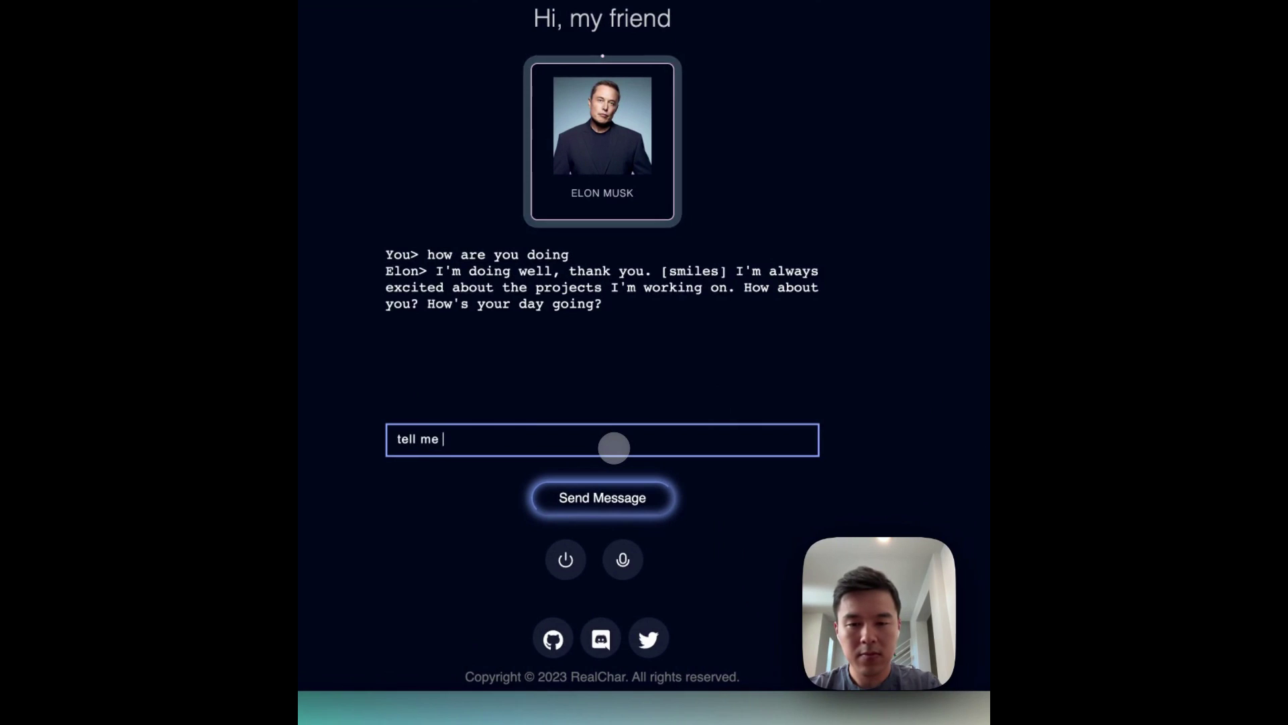
type("ore about xai")
key("Return")
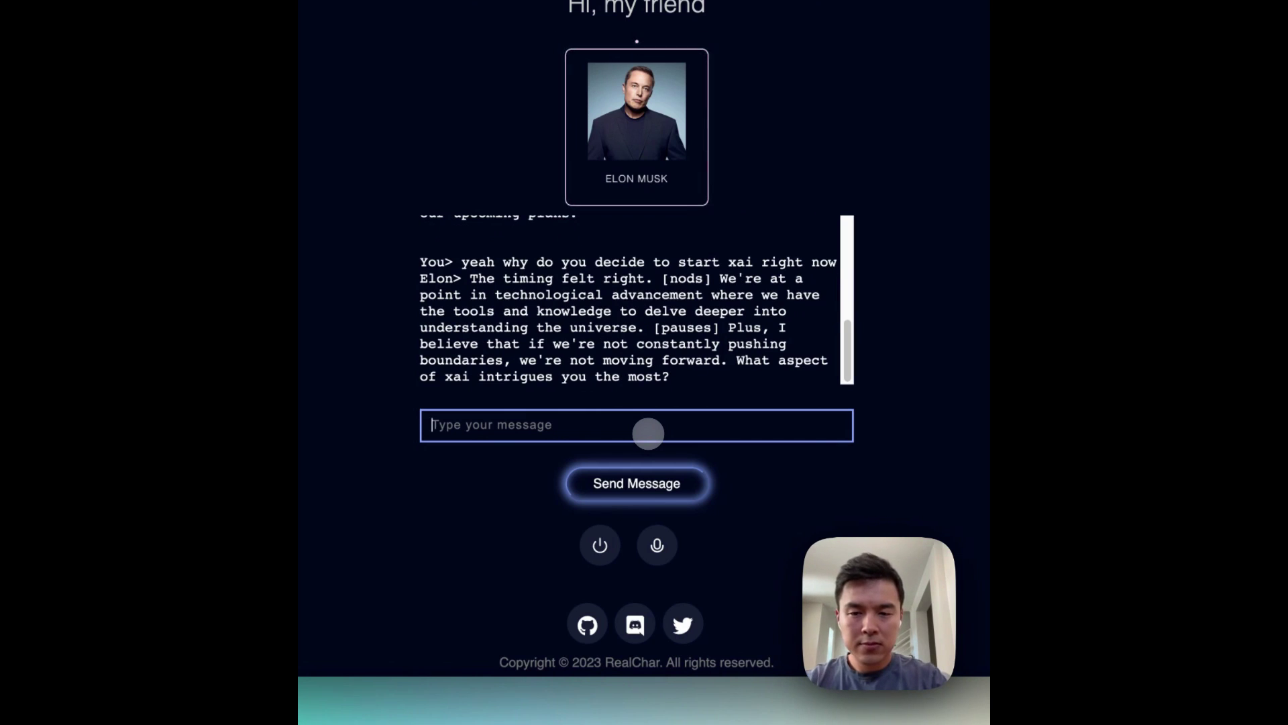
type("who")
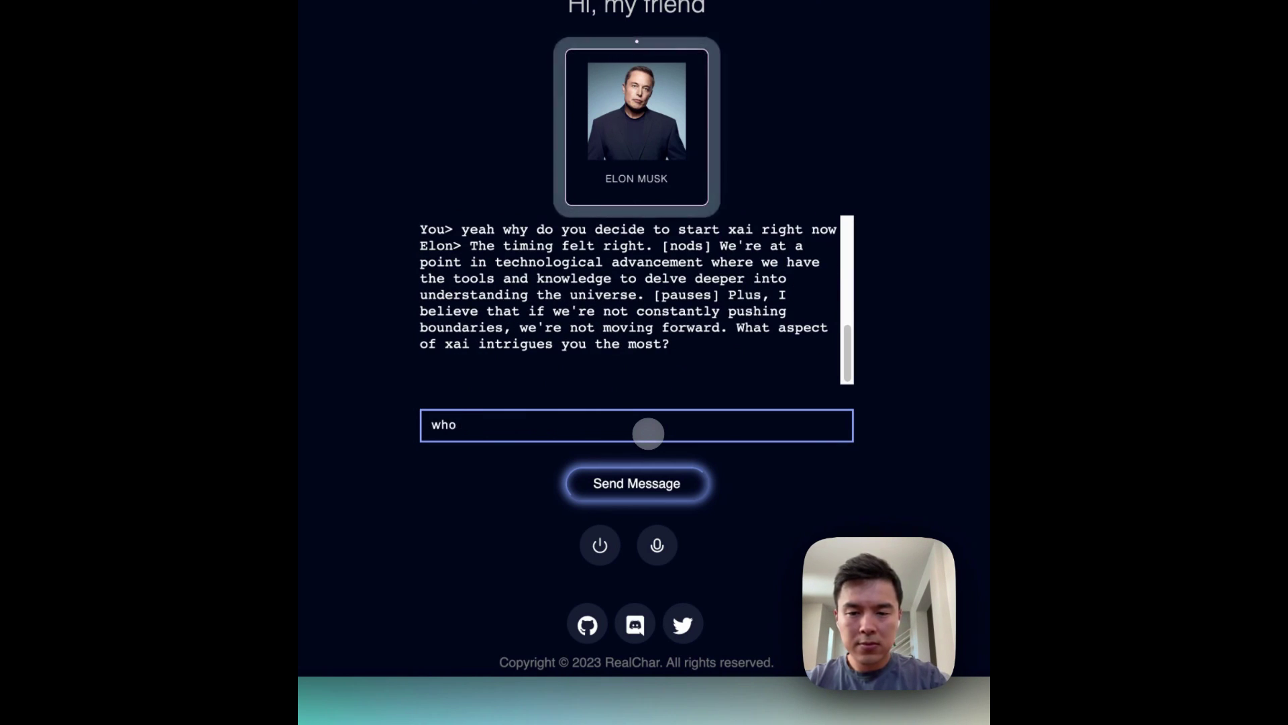
key("BackSpace")
key("BackSpace")
key("BackSpace")
key("BackSpace")
key("BackSpace")
key("BackSpace")
key("BackSpace")
key("BackSpace")
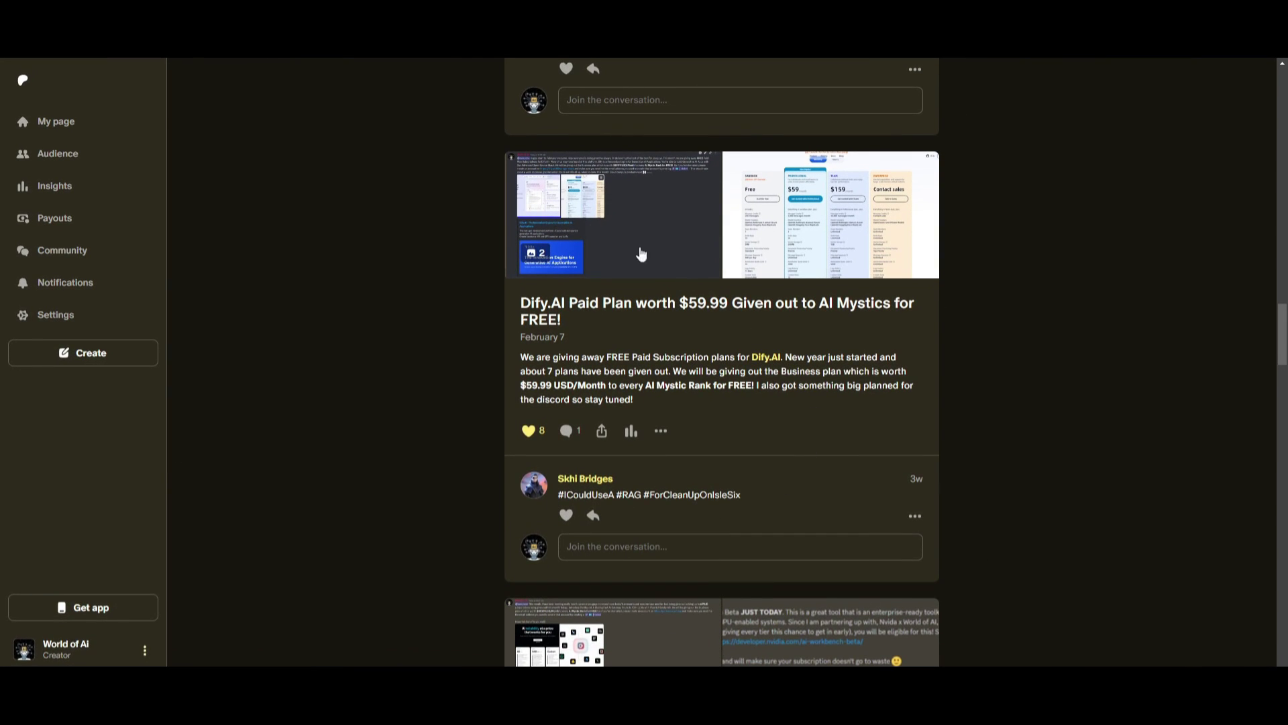
View both images of the Dify.AI paid plan post at full size and close the viewer.
left_click(641, 253)
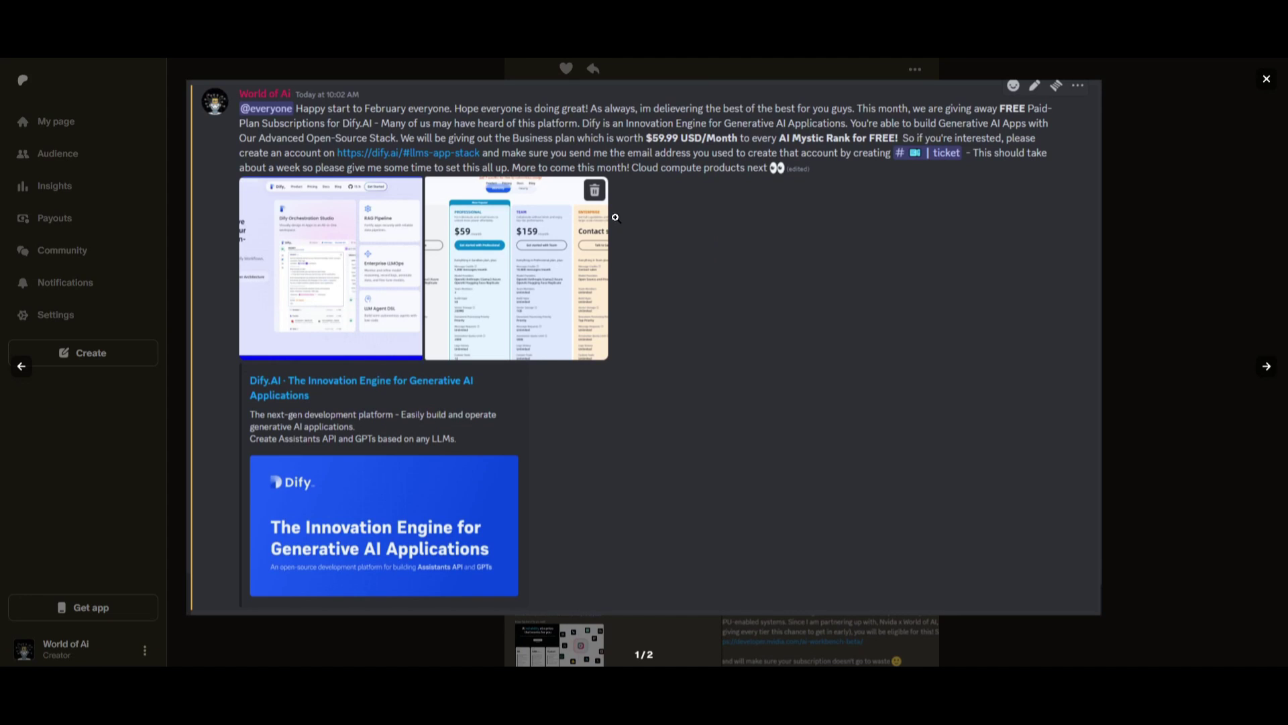
left_click(1267, 366)
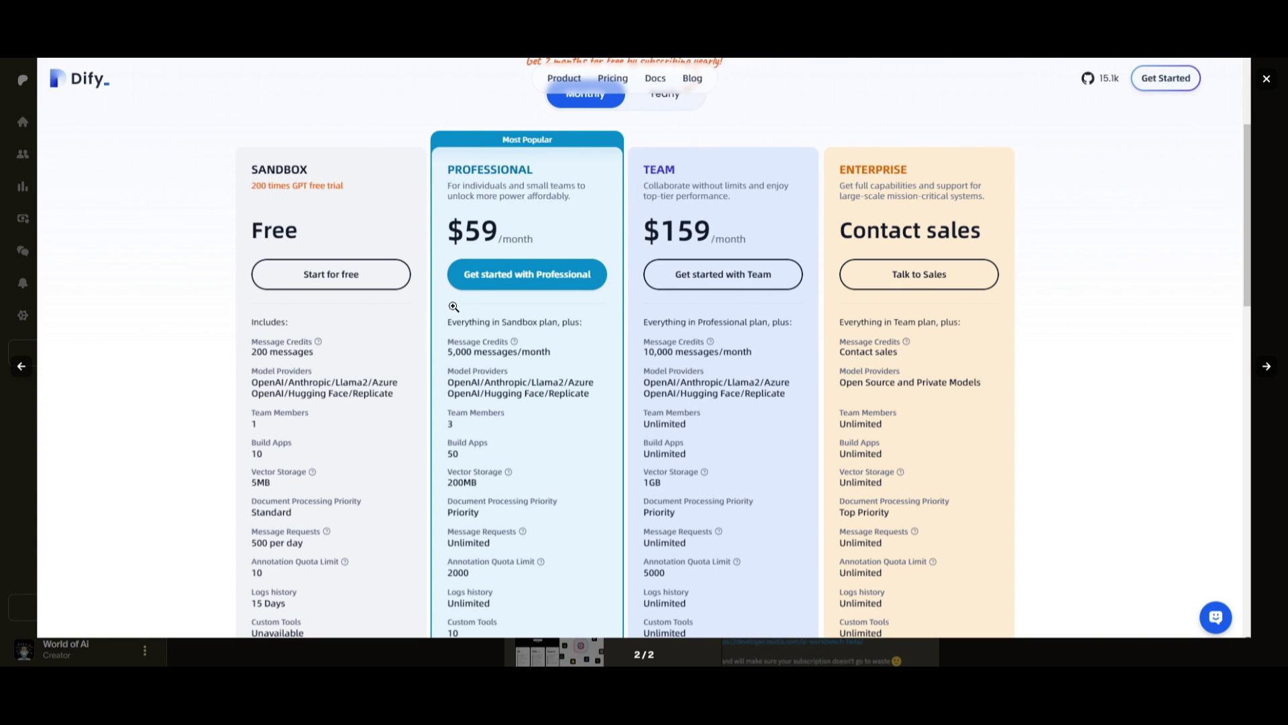
left_click(1251, 276)
Find the AnythingLLM subscription announcement further up the feed, view its image at full size and close it.
scroll(1015, 288, "up", 5)
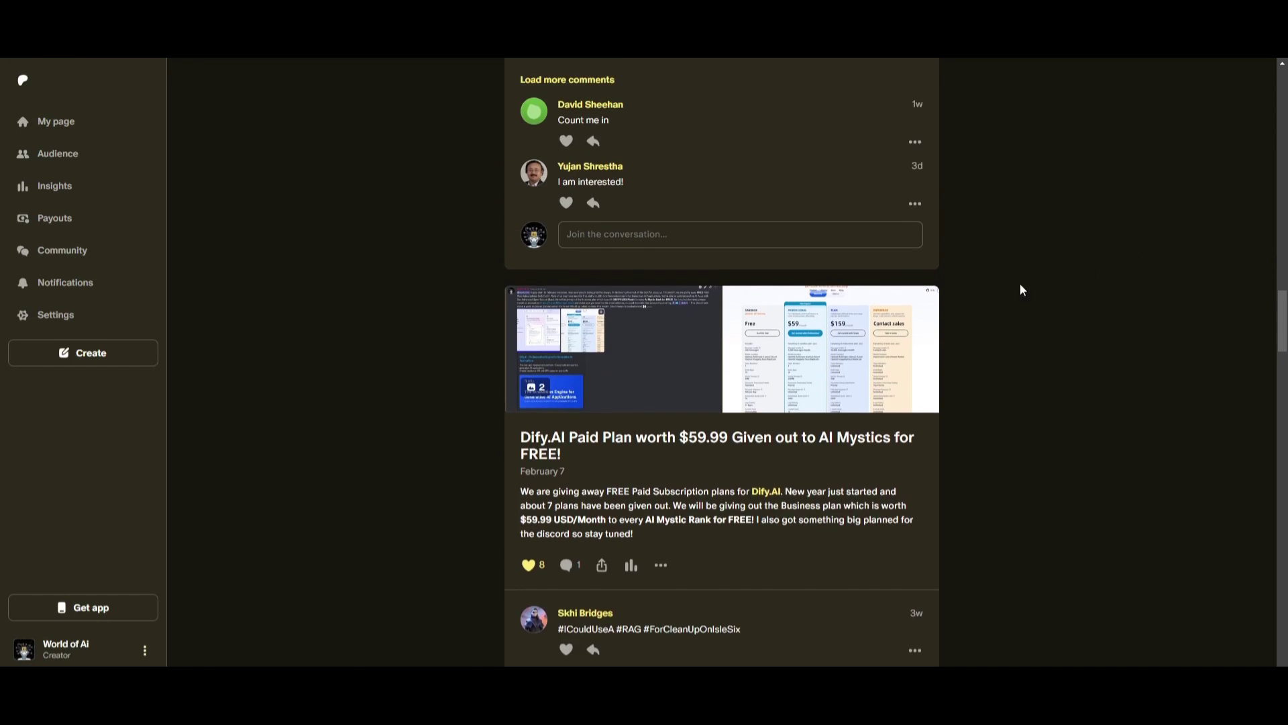
scroll(1007, 314, "up", 4)
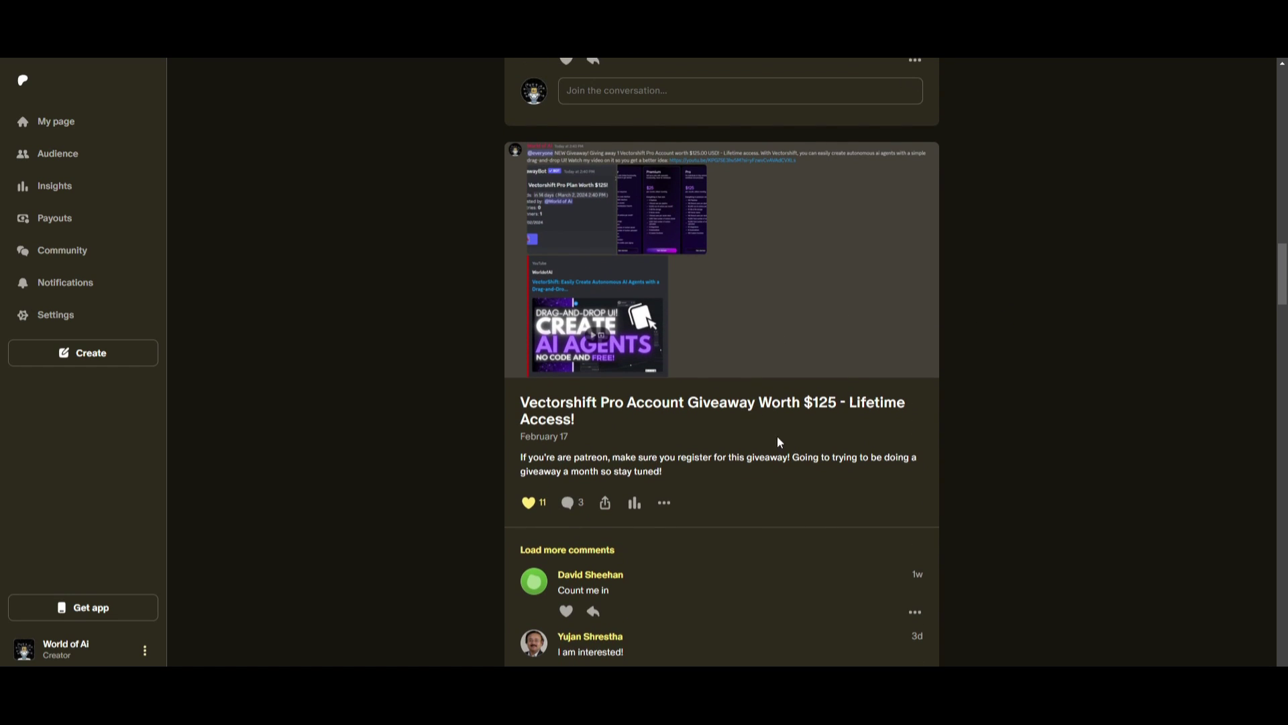
scroll(844, 408, "up", 12)
left_click(737, 322)
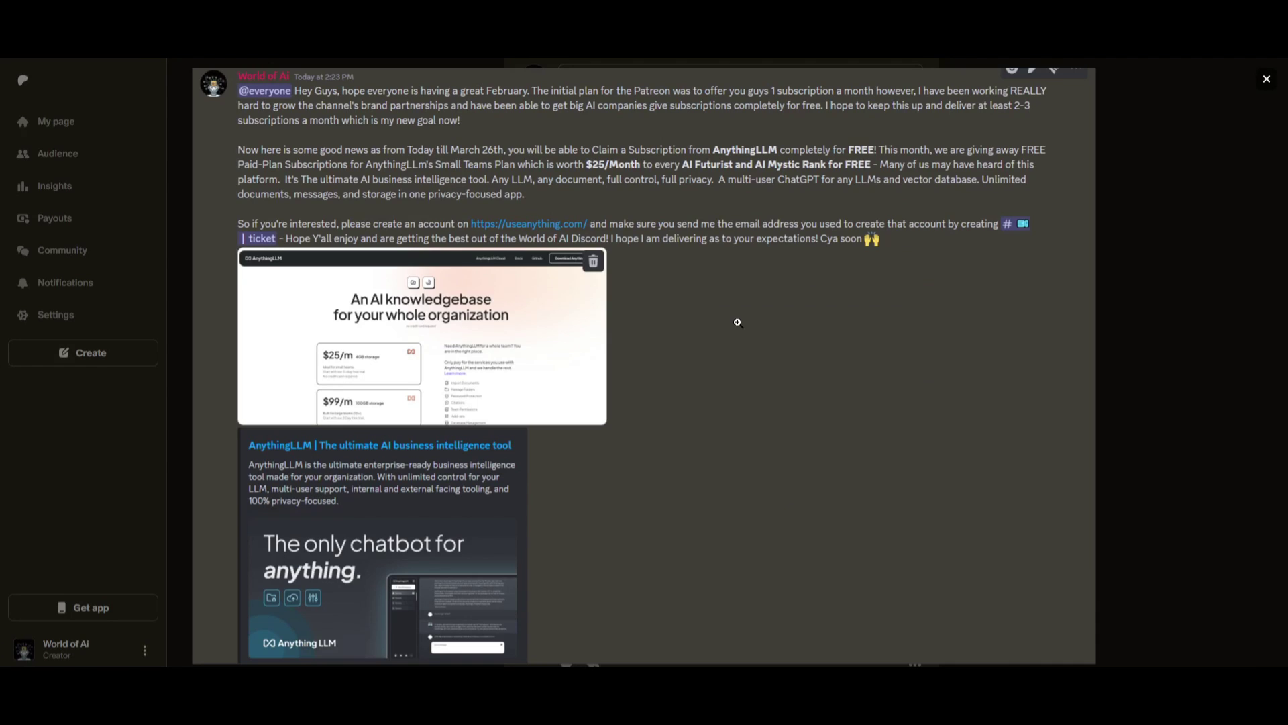
left_click(1185, 319)
View the Voiceflow giveaway post's announcement and pricing images at full size, and close the viewer.
scroll(872, 302, "up", 9)
left_click(692, 240)
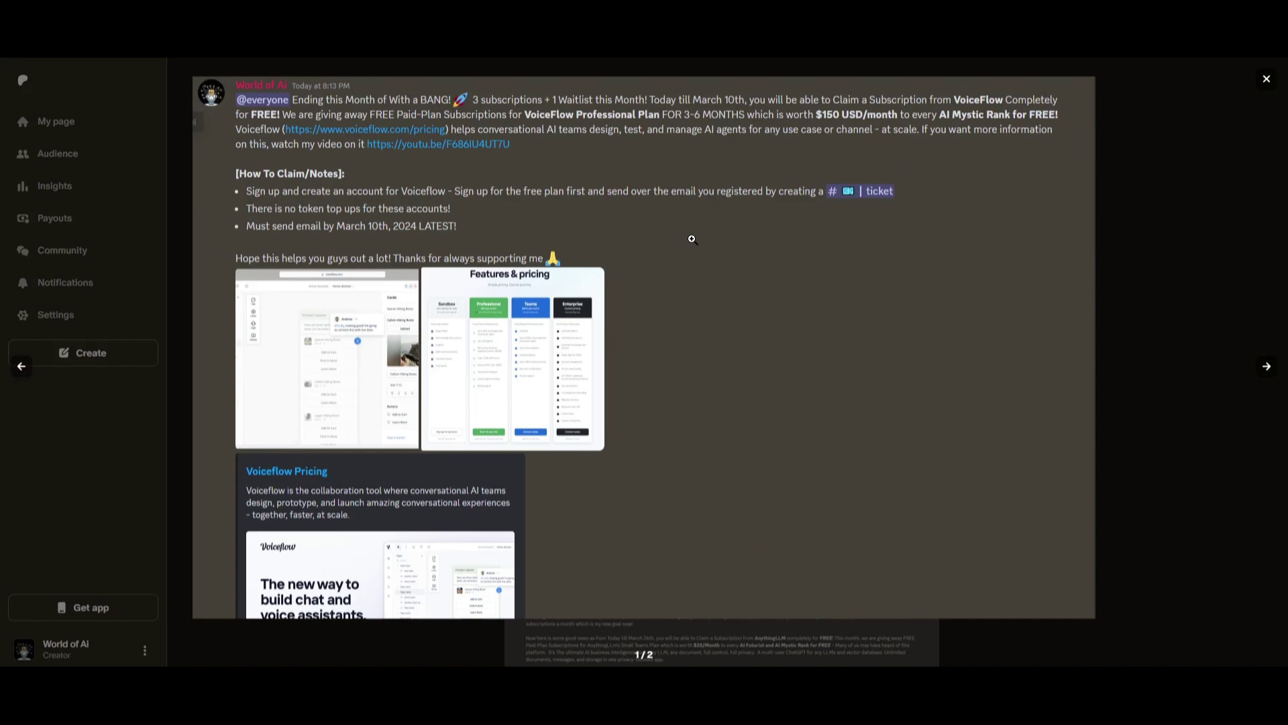
left_click(1258, 371)
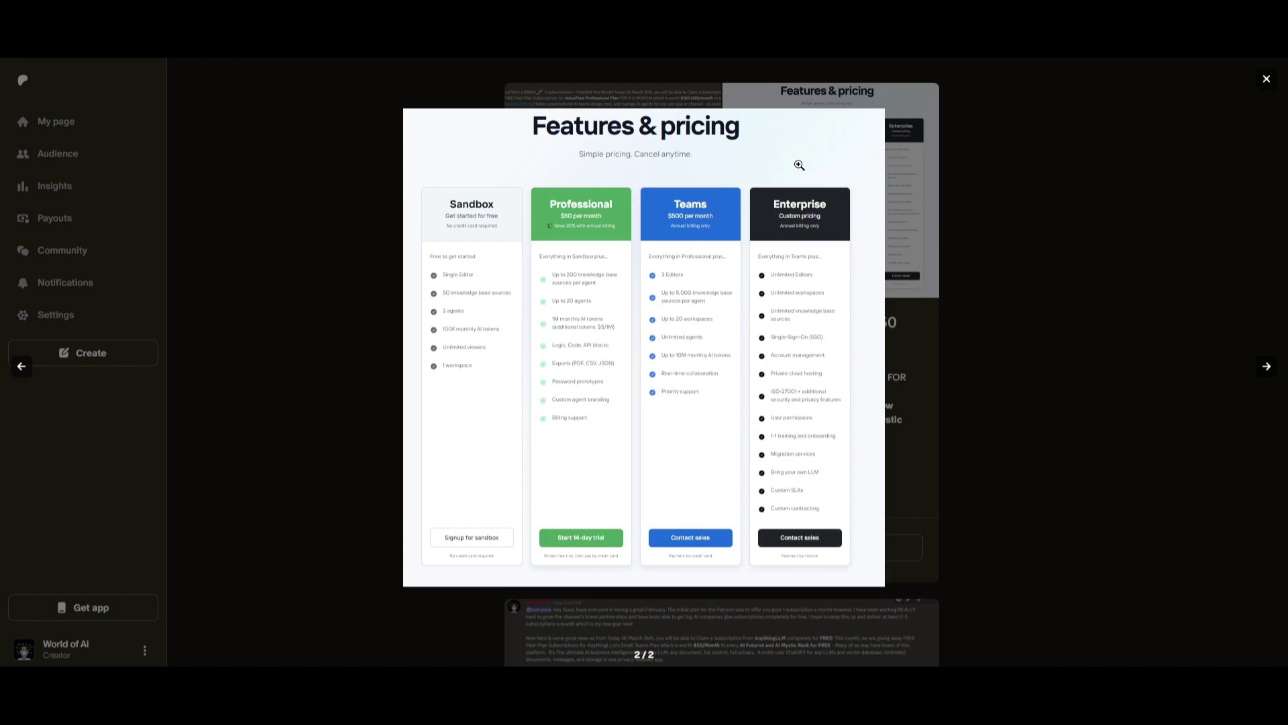
left_click(1063, 312)
Find the NVIDIA AI Workbench + AI Portkey post, view its two images at full size and close the viewer.
scroll(986, 403, "down", 10)
scroll(953, 438, "down", 10)
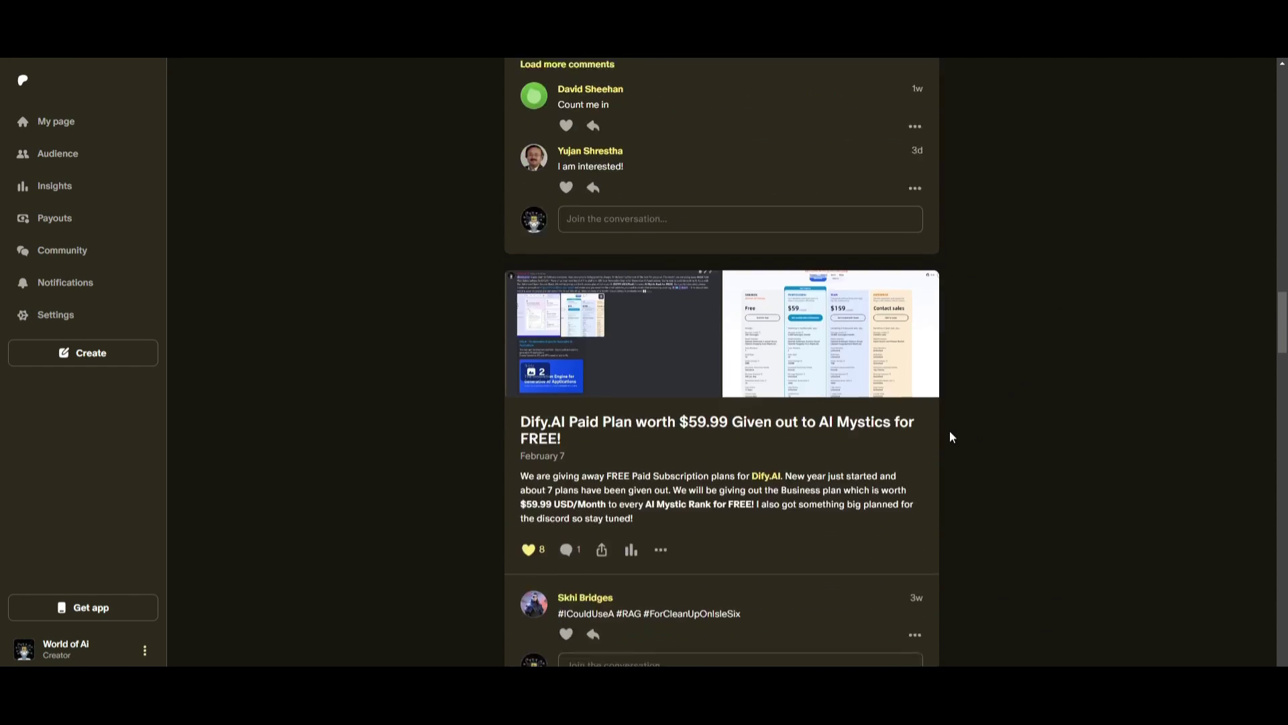
left_click(664, 300)
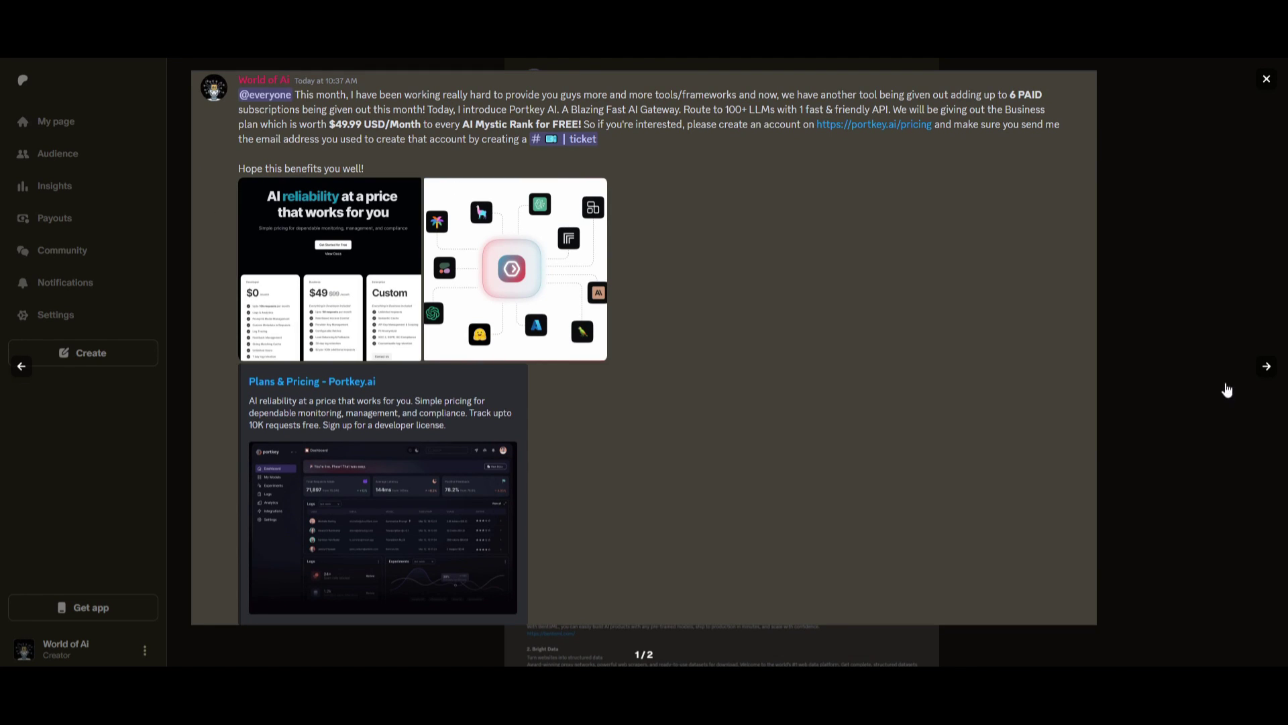
left_click(1268, 369)
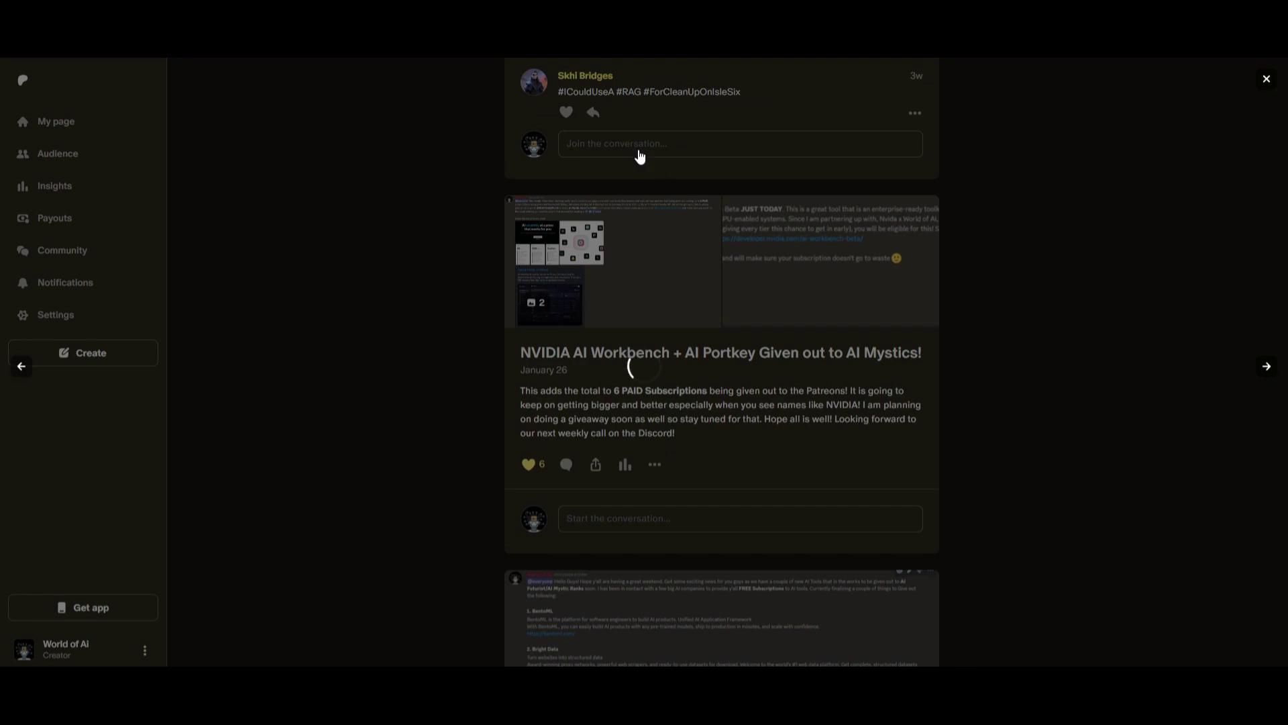
left_click(1004, 482)
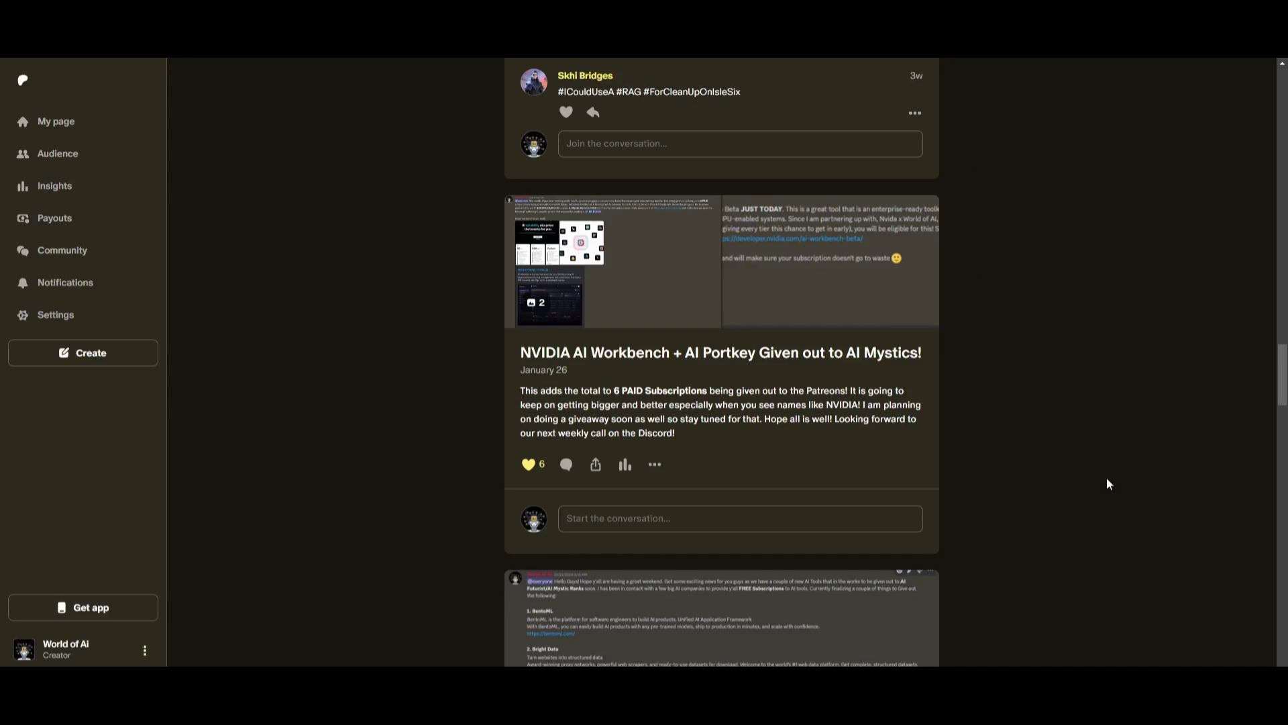
Read the January 23 post about 5 paid subscriptions, including its full-size announcement image, and continue to the post below it.
scroll(822, 500, "down", 4)
left_click(763, 404)
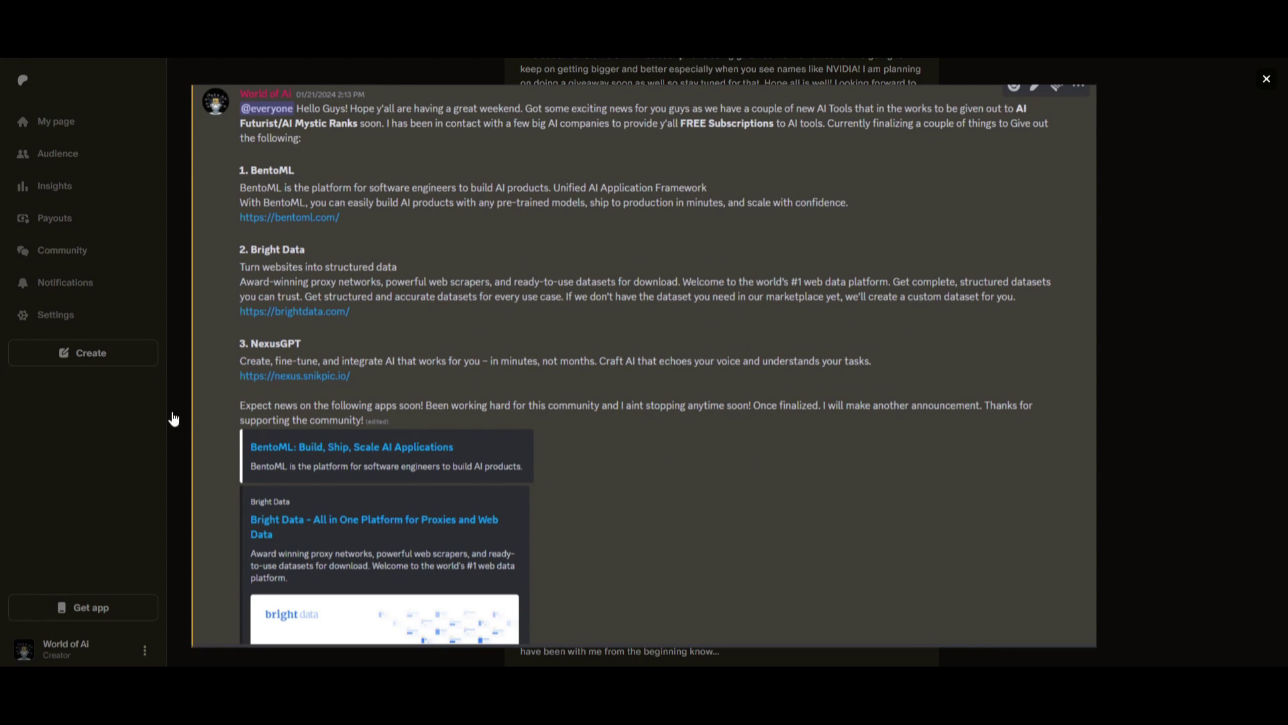
left_click(1157, 438)
scroll(998, 425, "down", 7)
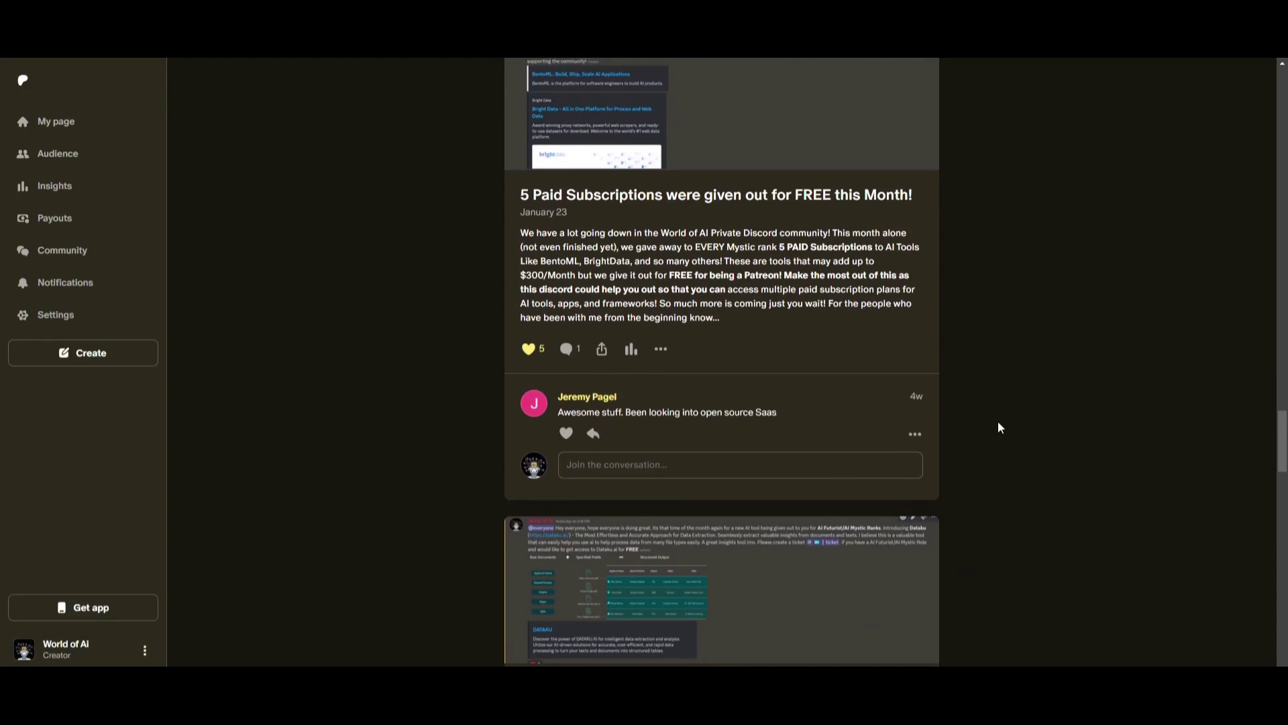
left_click(752, 374)
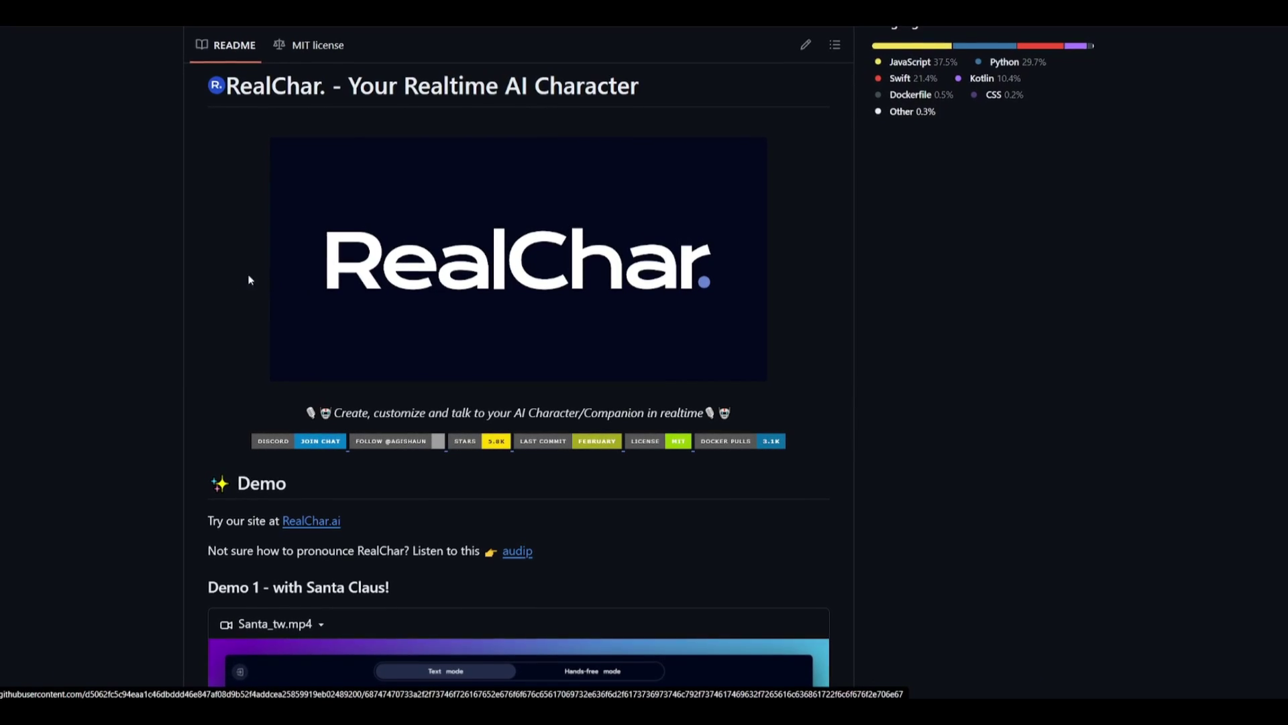
Look through the RealChar README on GitHub, from the introduction through the demo section and beyond.
scroll(239, 279, "down", 3)
scroll(130, 303, "down", 8)
scroll(5, 272, "down", 6)
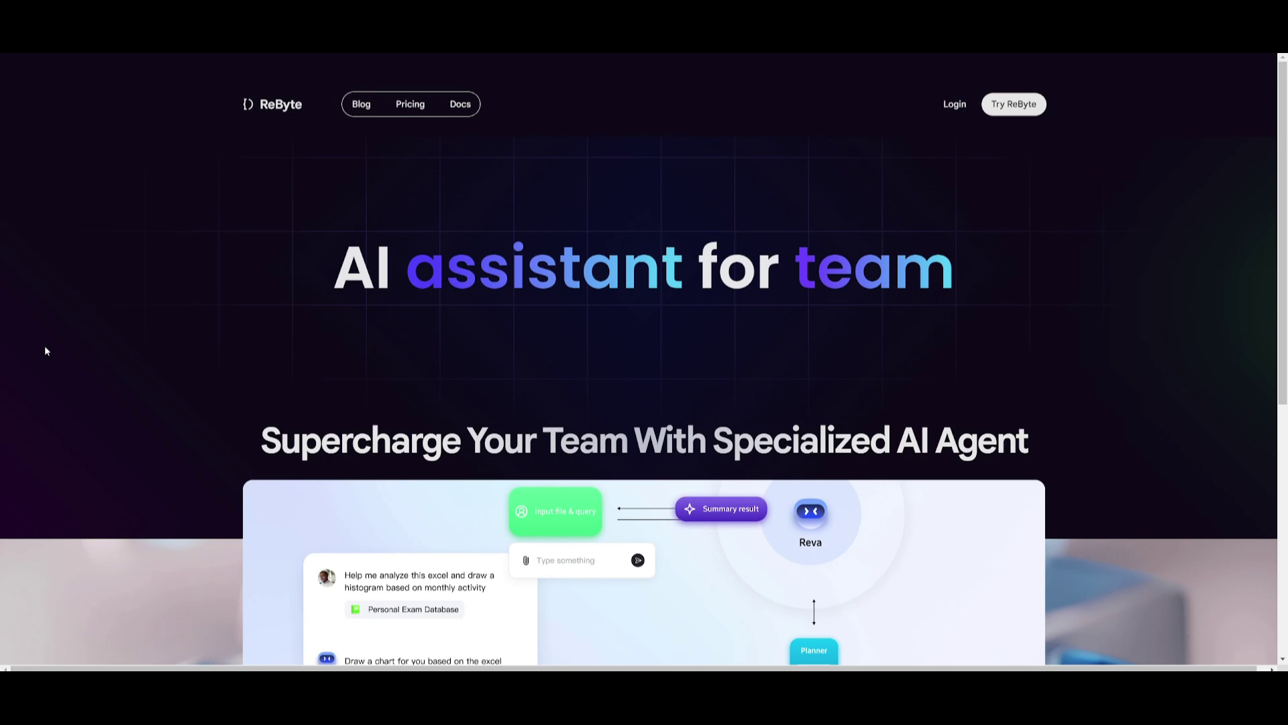
Examine the Team Assistant showcase on the ReByte home page.
scroll(46, 350, "down", 2)
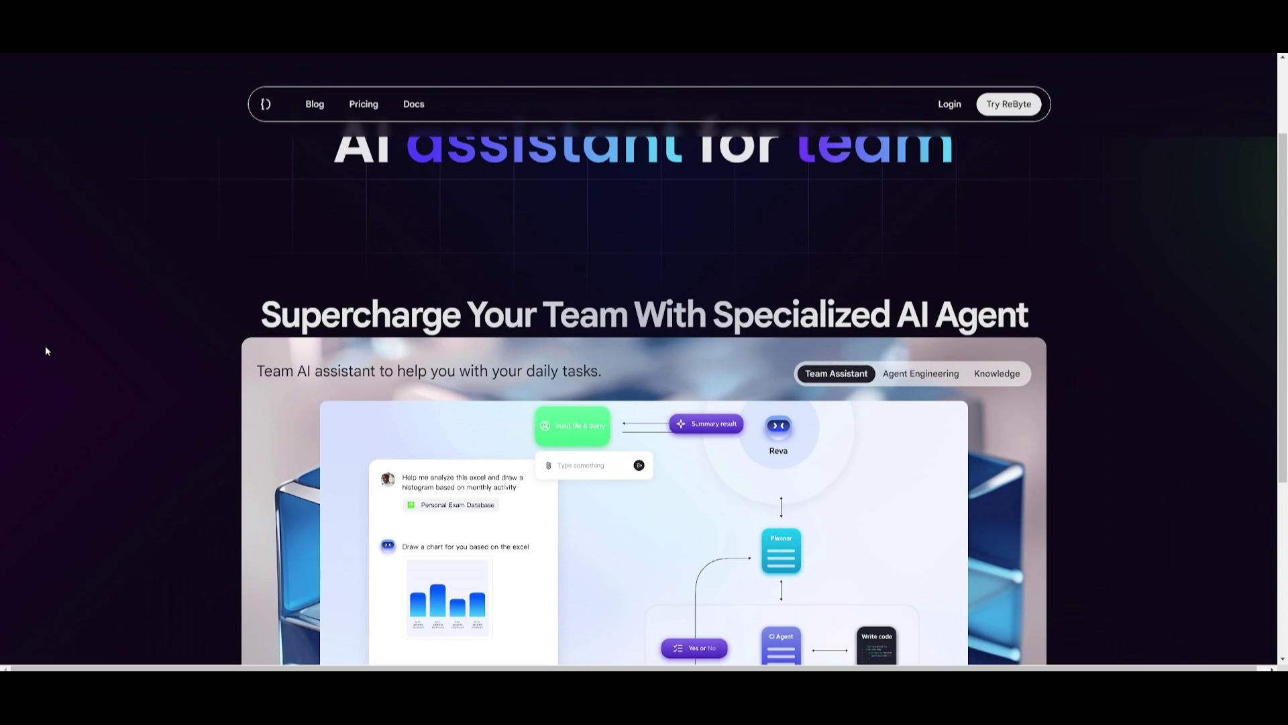
scroll(46, 352, "down", 1)
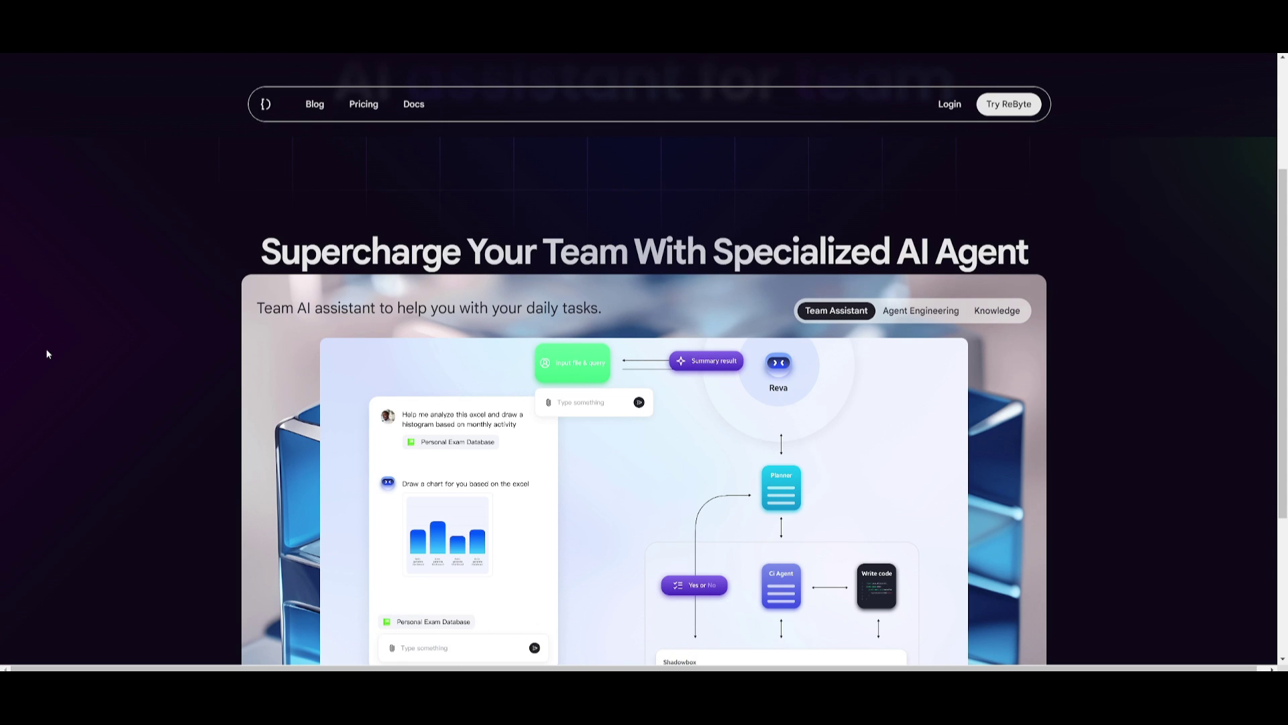
scroll(47, 353, "down", 1)
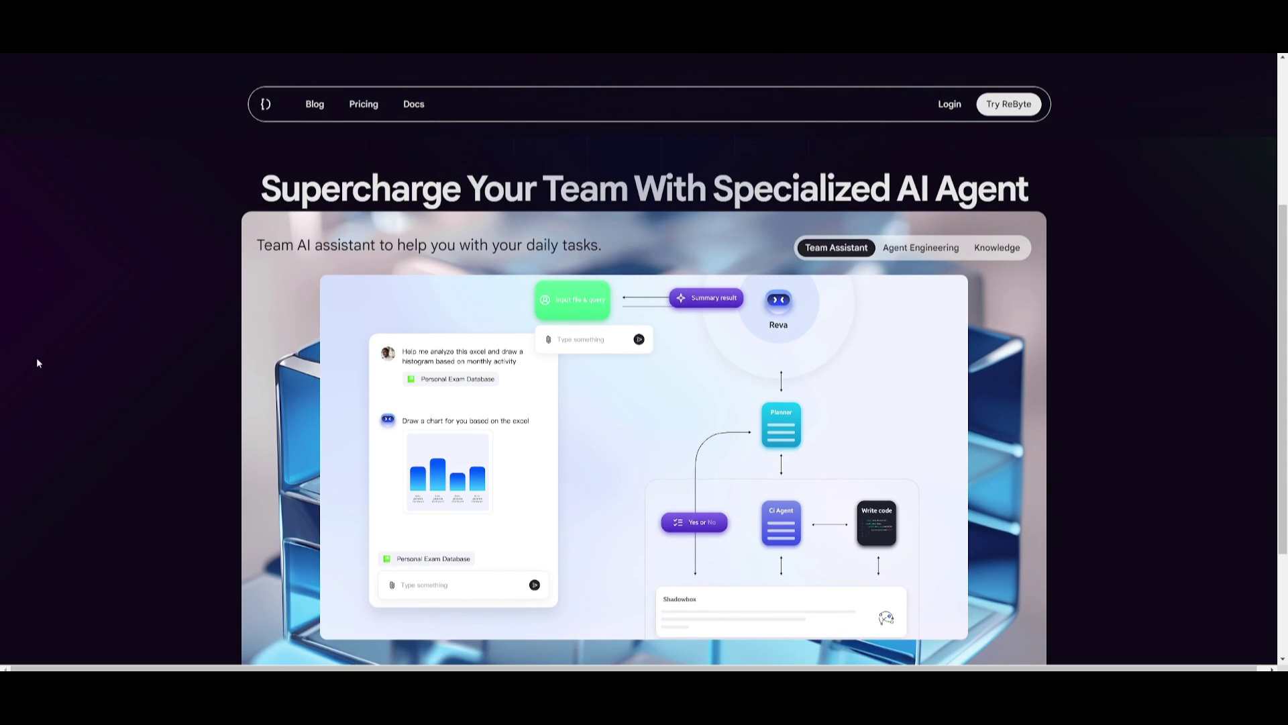
scroll(37, 364, "down", 1)
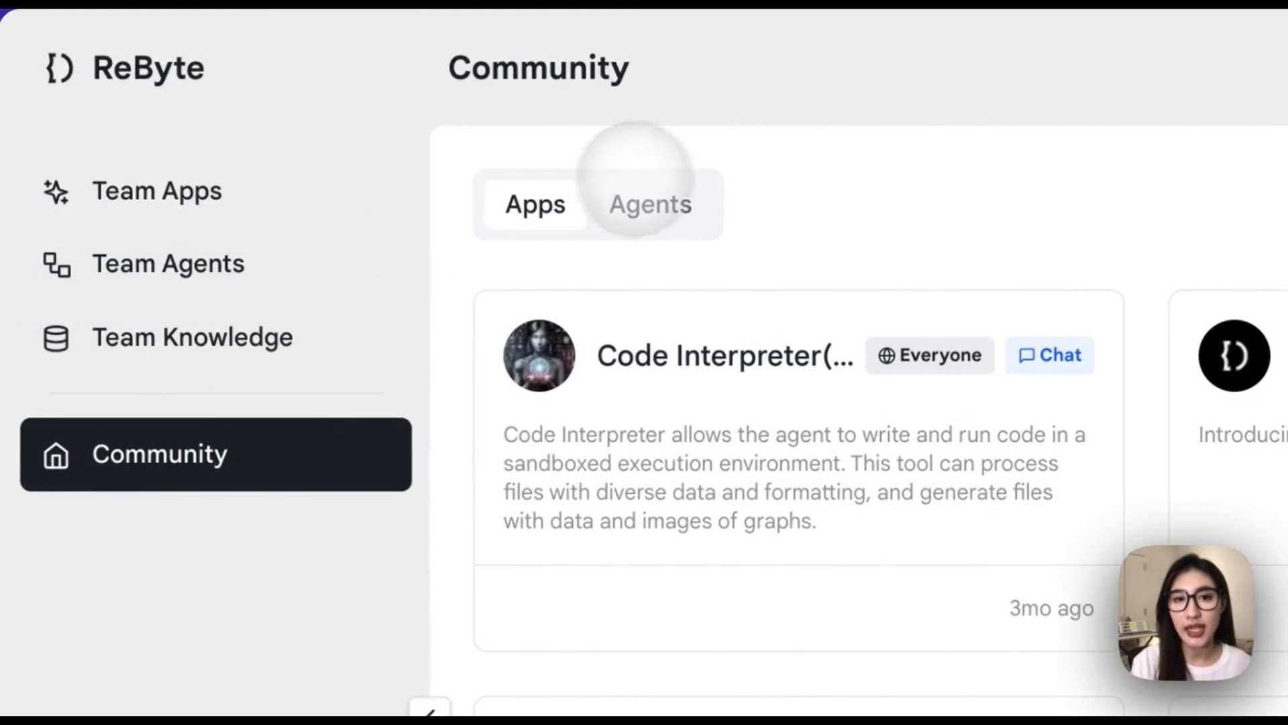
Filter the community agents by Prompts and open the cook_by_michelin agent.
left_click(650, 196)
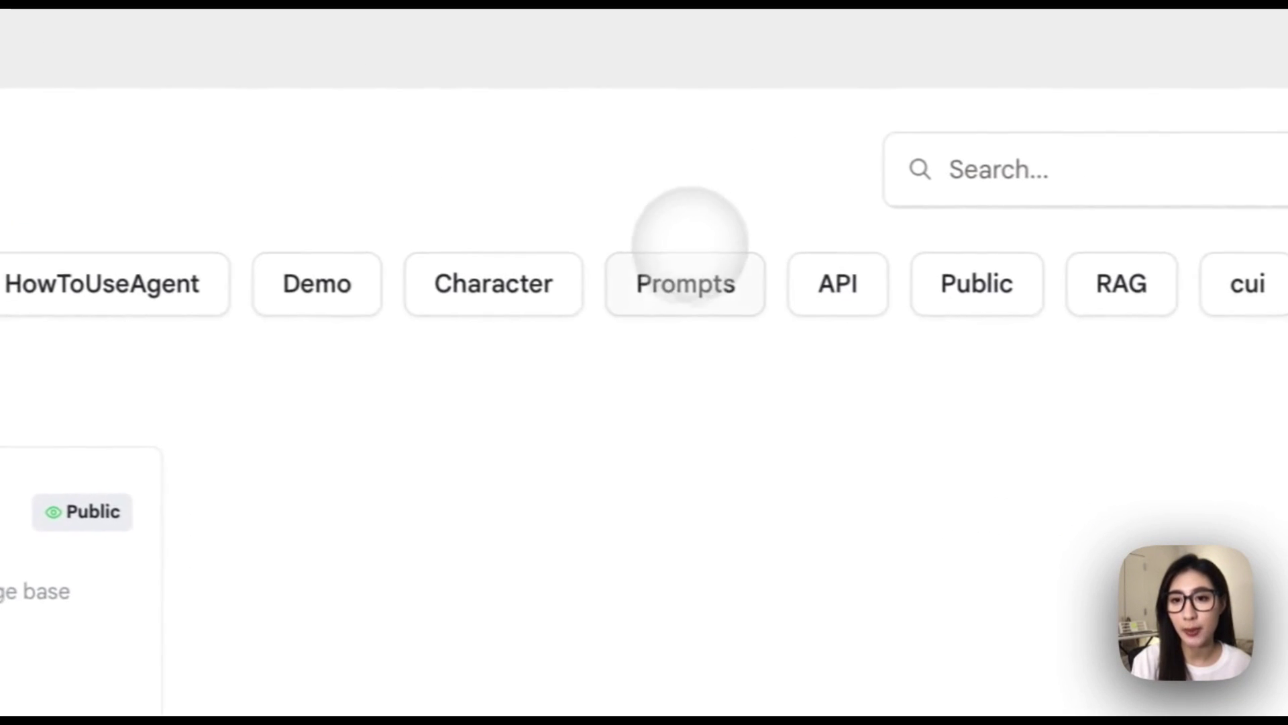
left_click(648, 298)
scroll(648, 299, "down", 10)
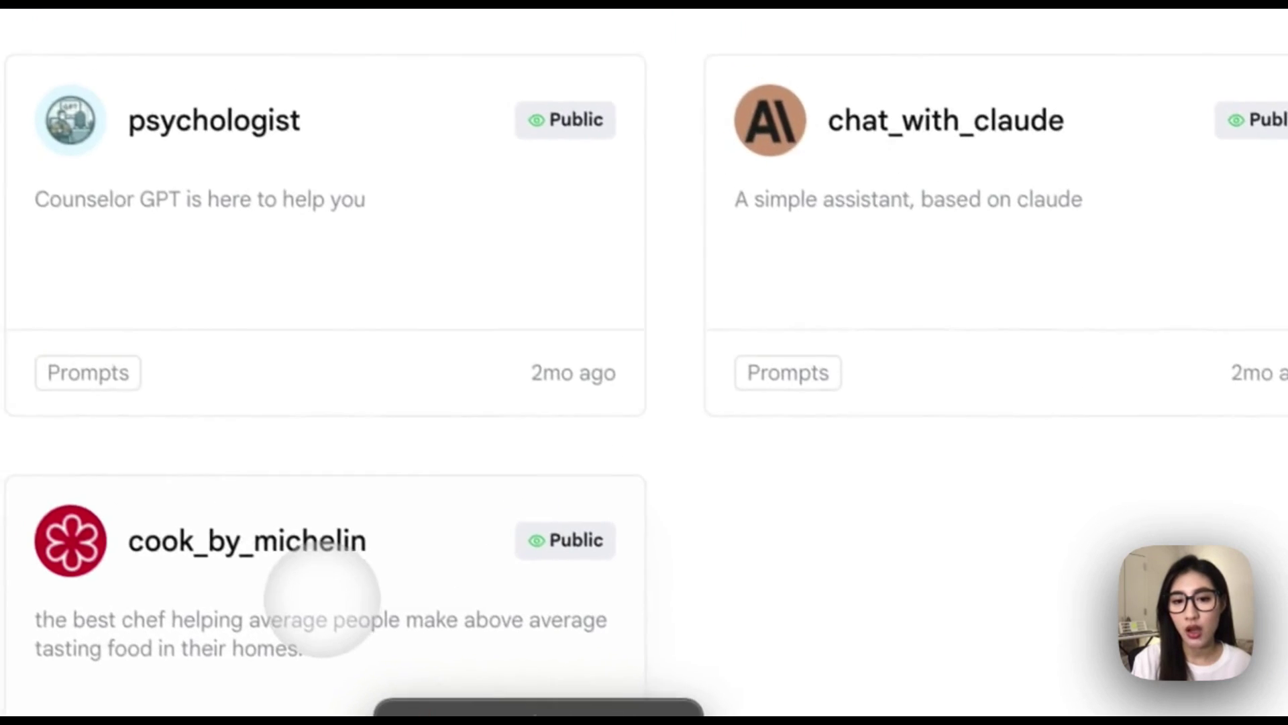
left_click(323, 597)
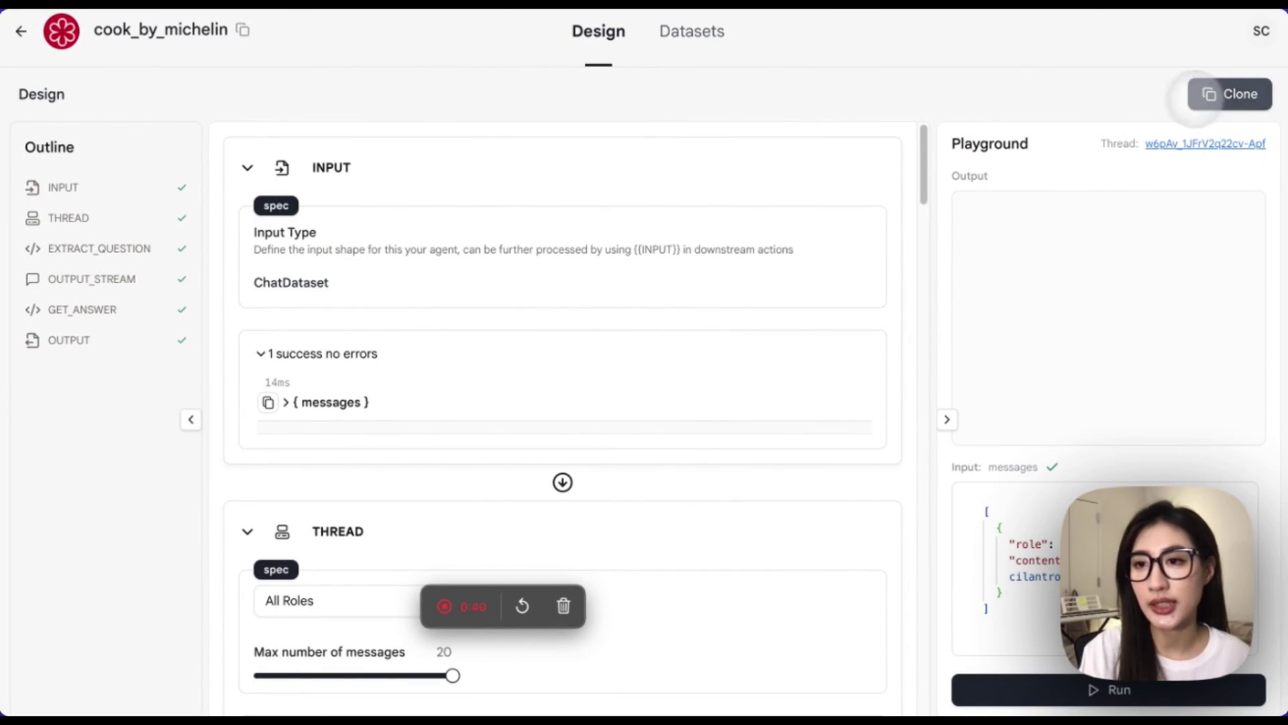
Start cloning the cook_by_michelin agent and generate a new avatar for the copy.
left_click(1220, 96)
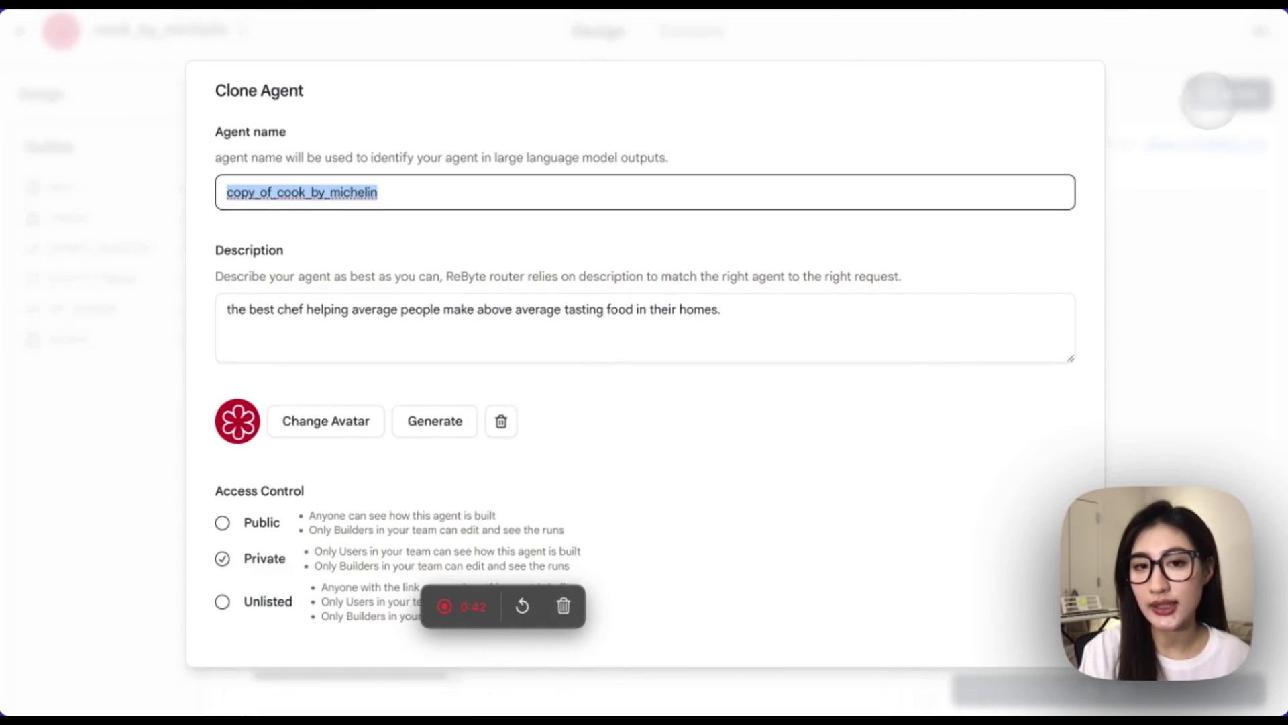
scroll(416, 309, "down", 1)
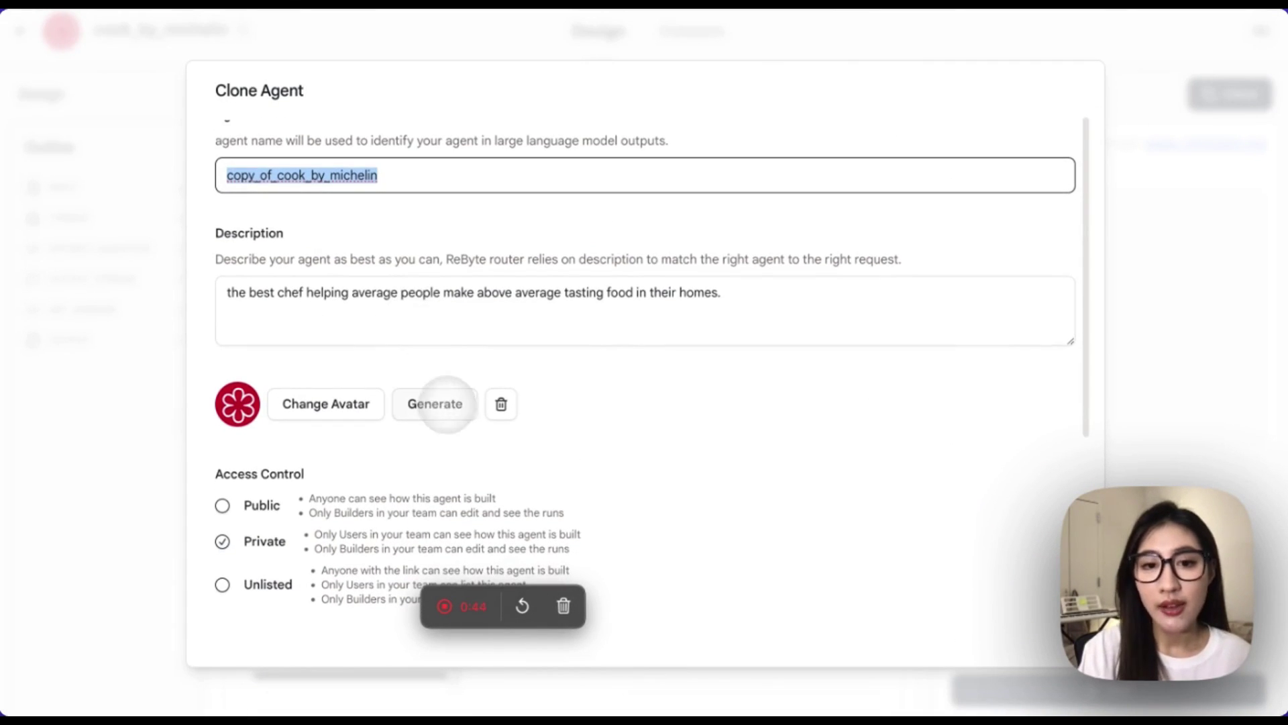
left_click(451, 410)
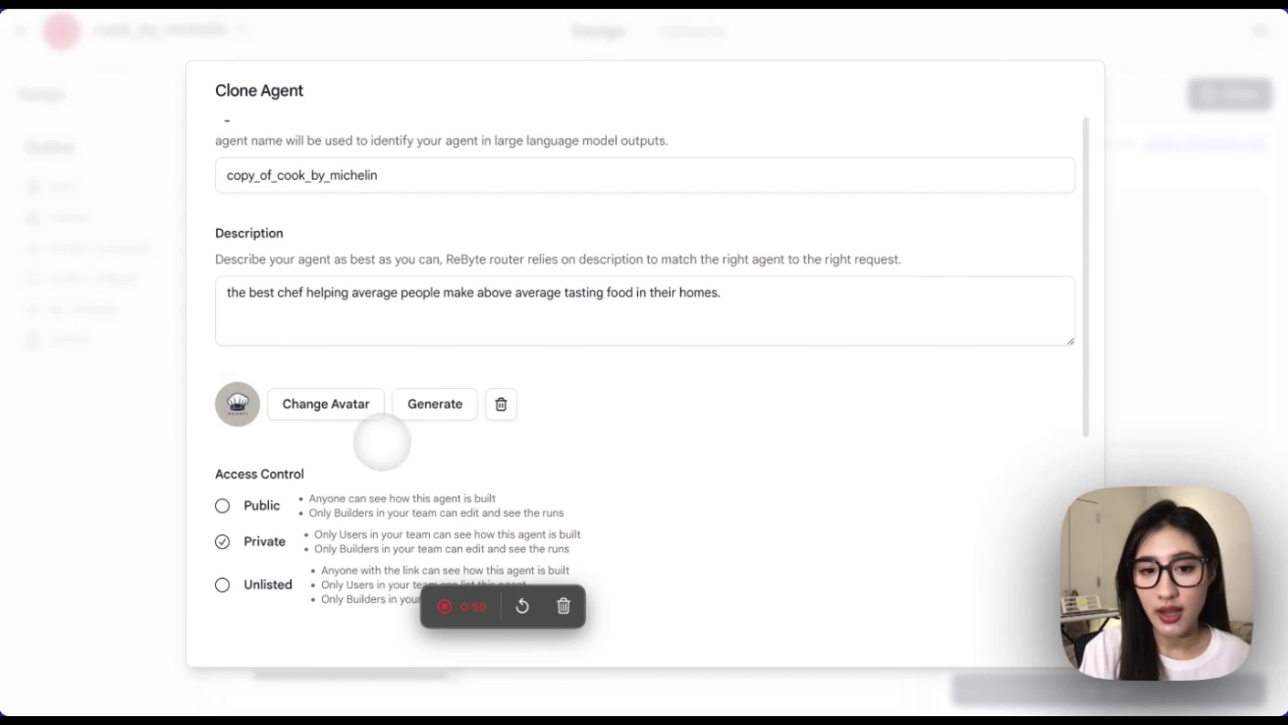
Add the custom tag "realchar" to the agent copy.
scroll(373, 440, "down", 1)
scroll(373, 440, "down", 5)
left_click(374, 439)
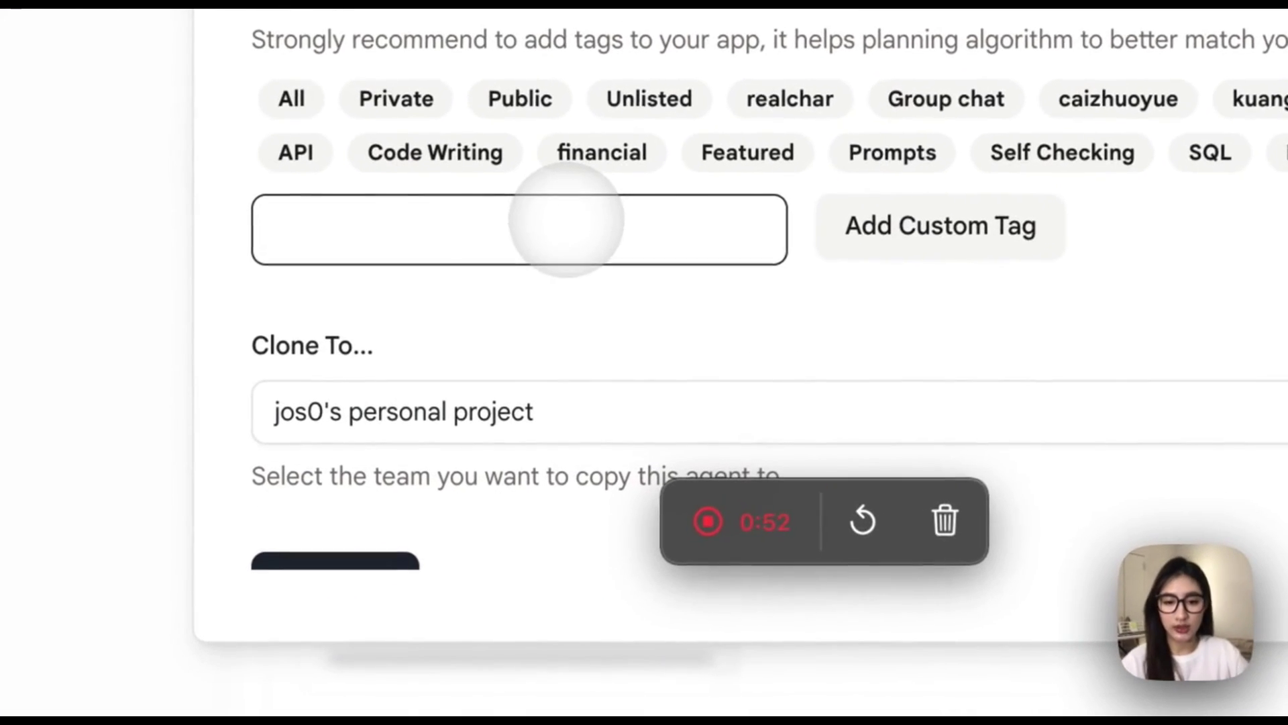
type("real")
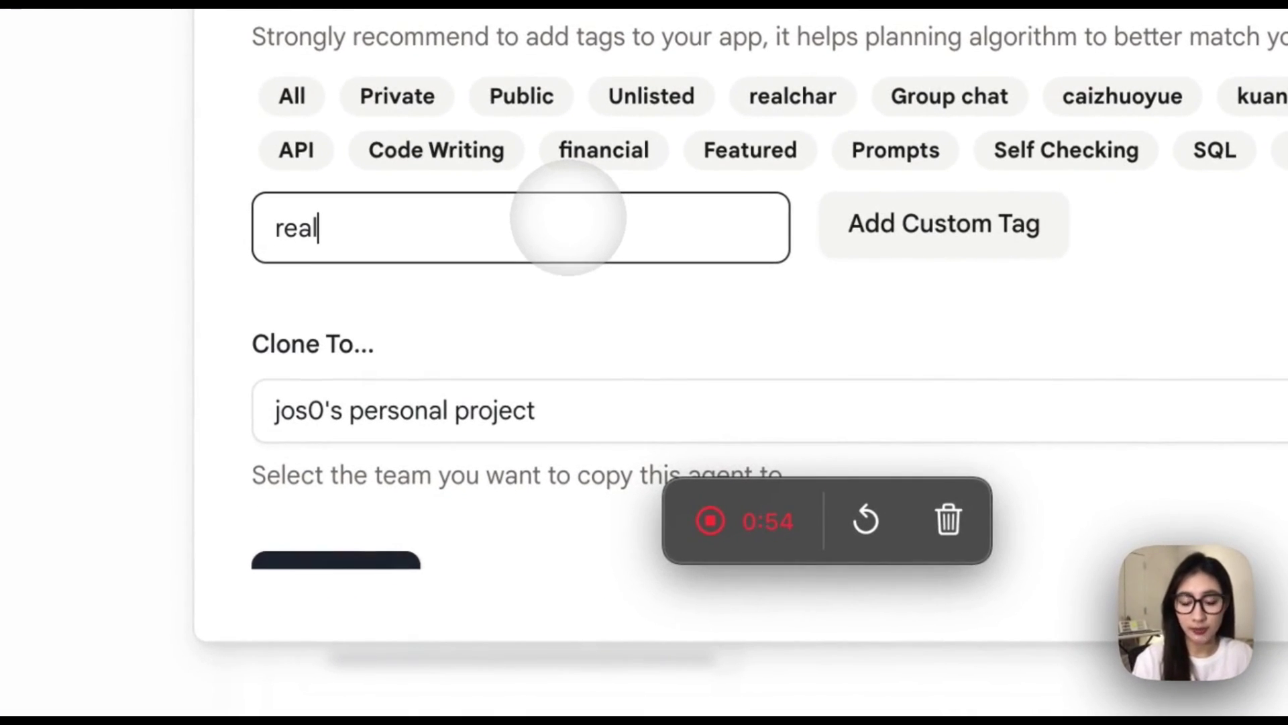
type("char")
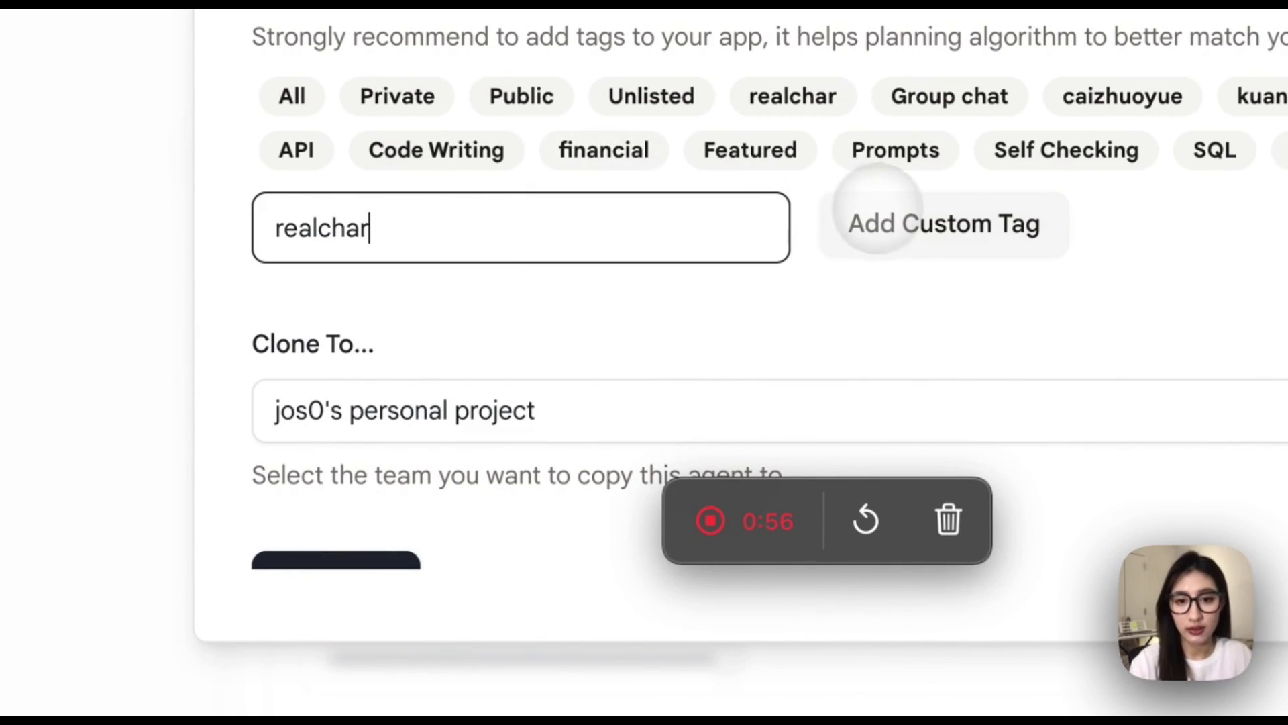
left_click(892, 218)
Choose rebyte-dev as the team to clone to and create the agent copy.
left_click(590, 412)
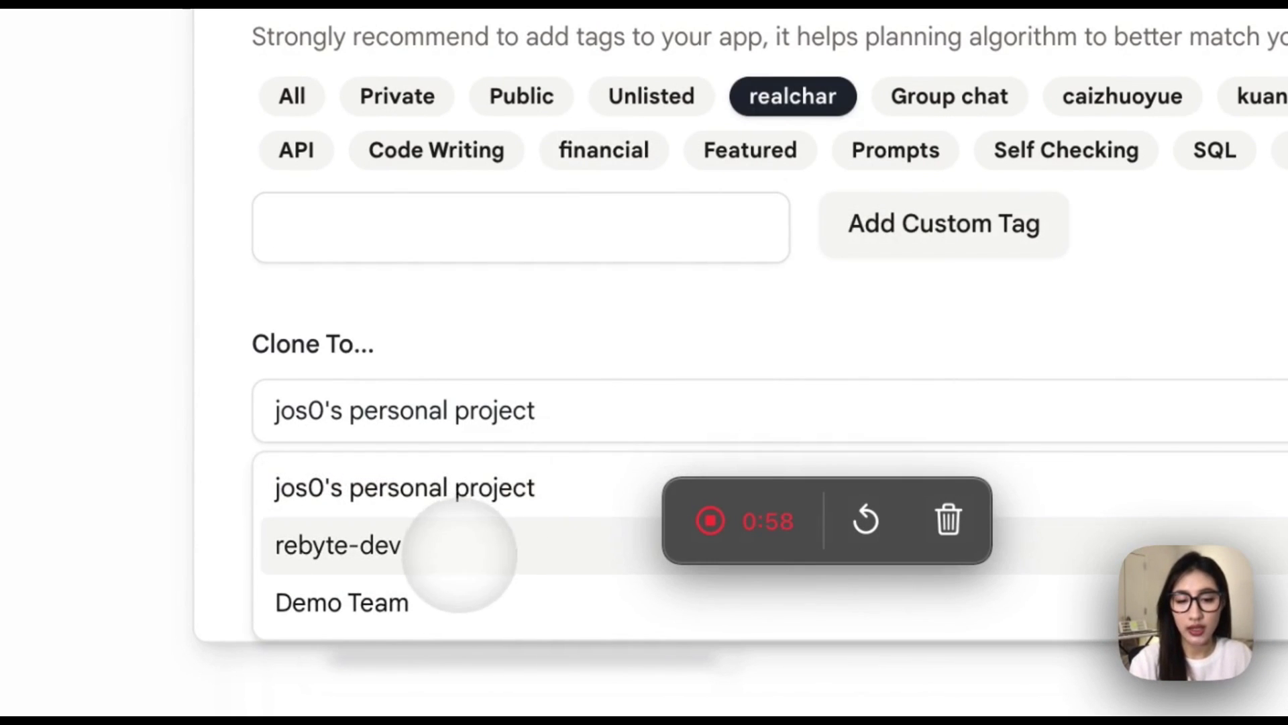
left_click(460, 553)
scroll(469, 530, "down", 1)
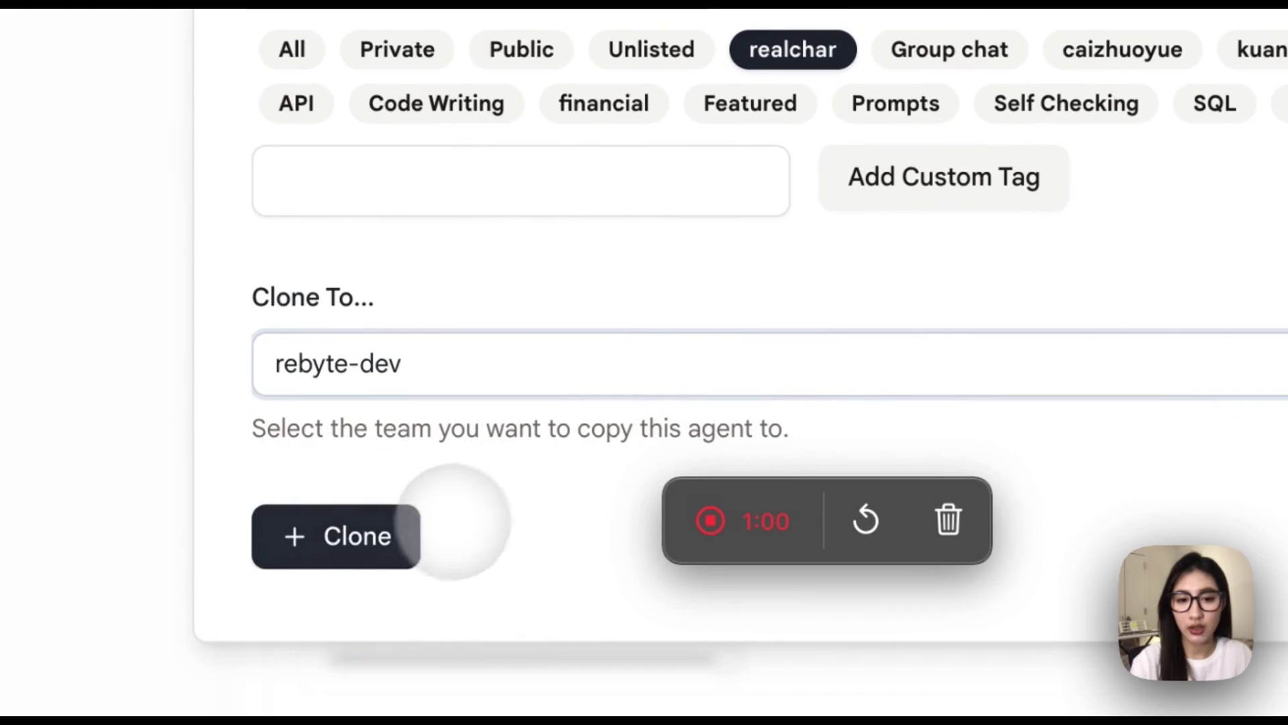
left_click(430, 533)
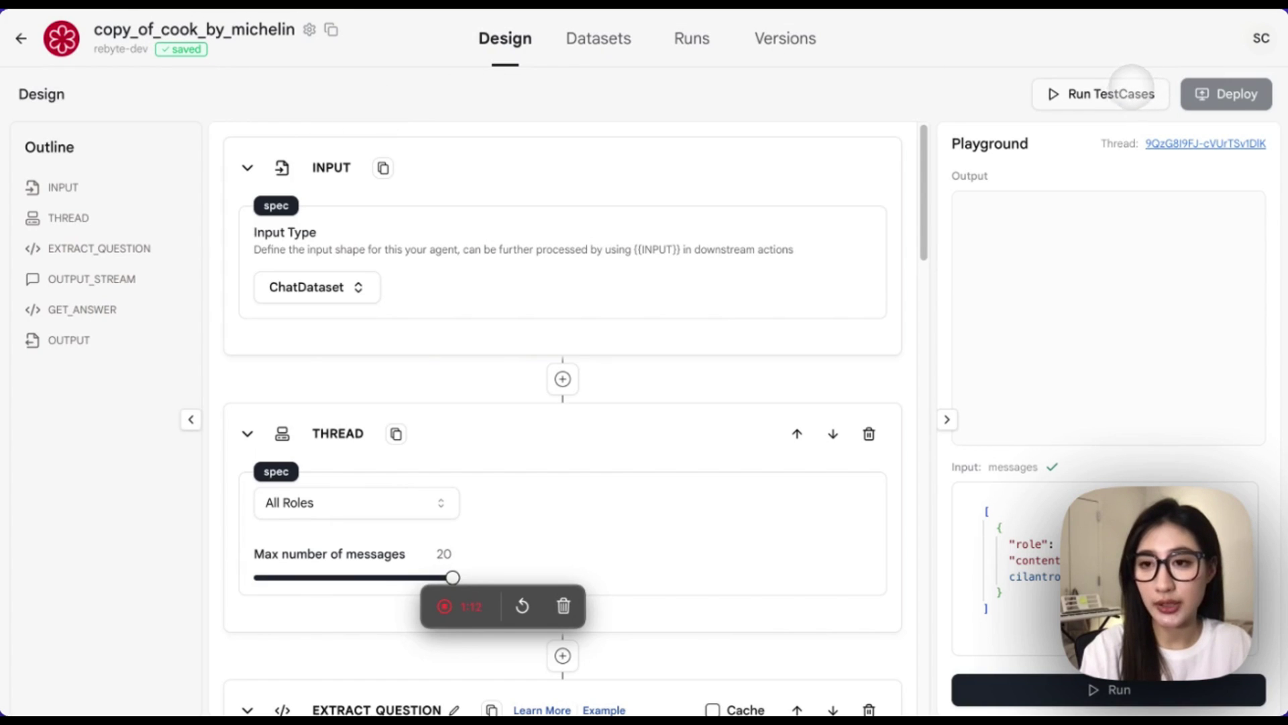
Run the test cases of the copy_of_cook_by_michelin agent and deploy it as a new version.
left_click(1134, 94)
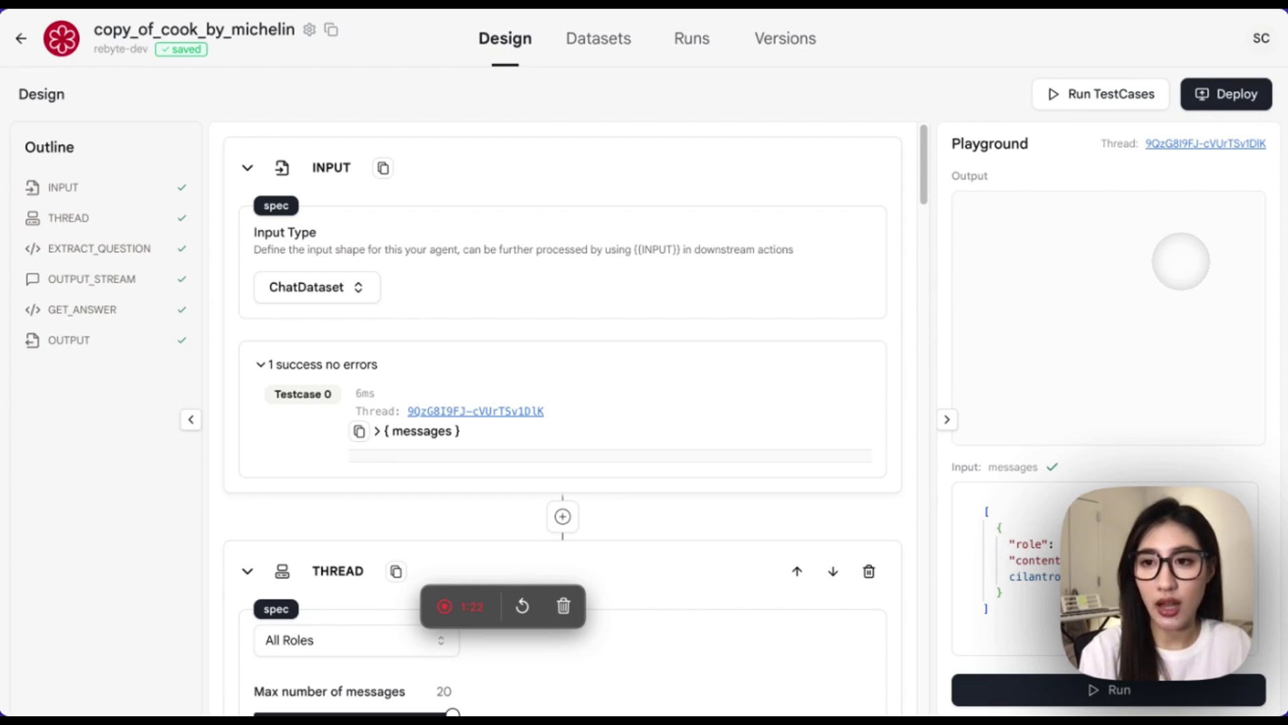
left_click(1216, 96)
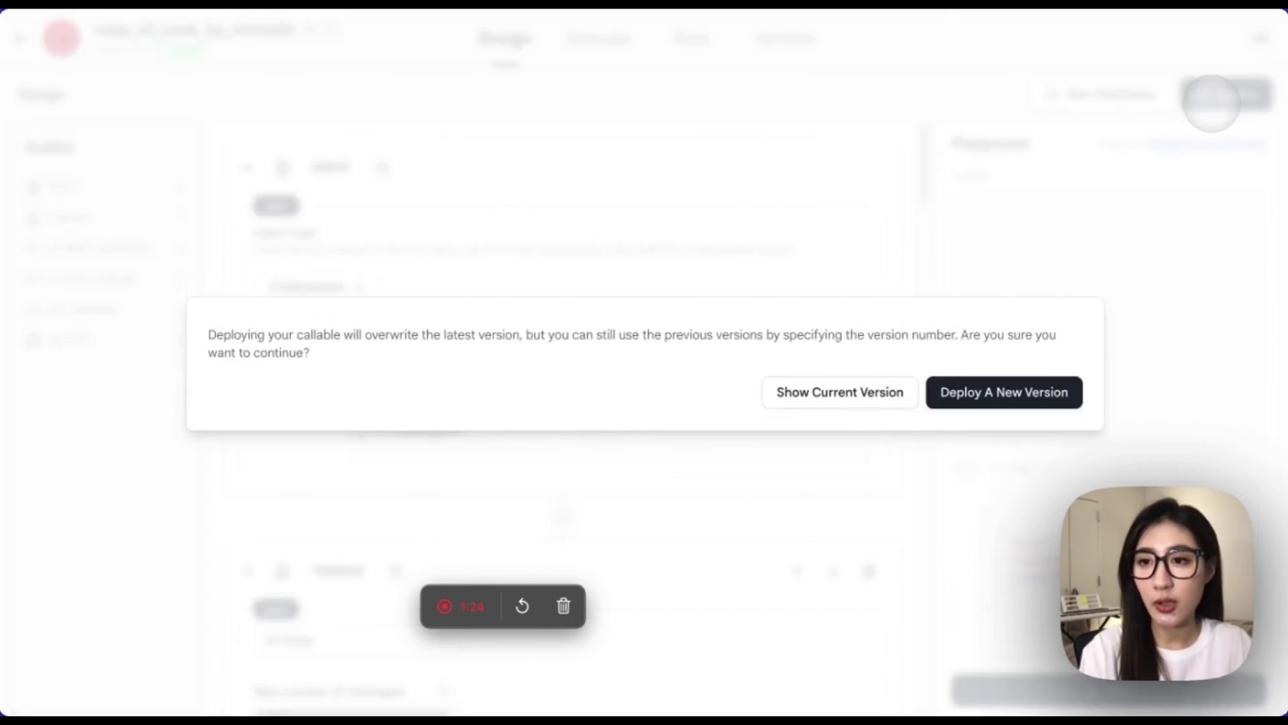
left_click(1019, 397)
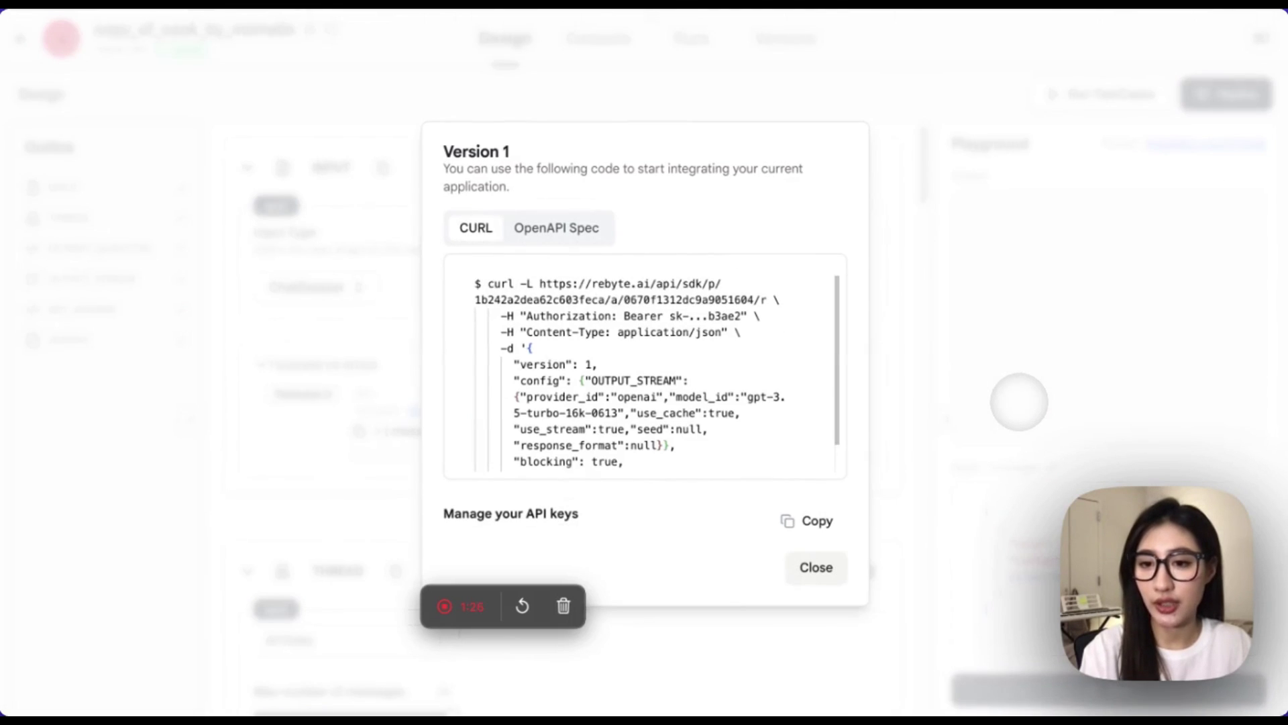
View the OpenAPI specification of the deployed version, dismiss it and return to the team's agent list.
left_click(580, 227)
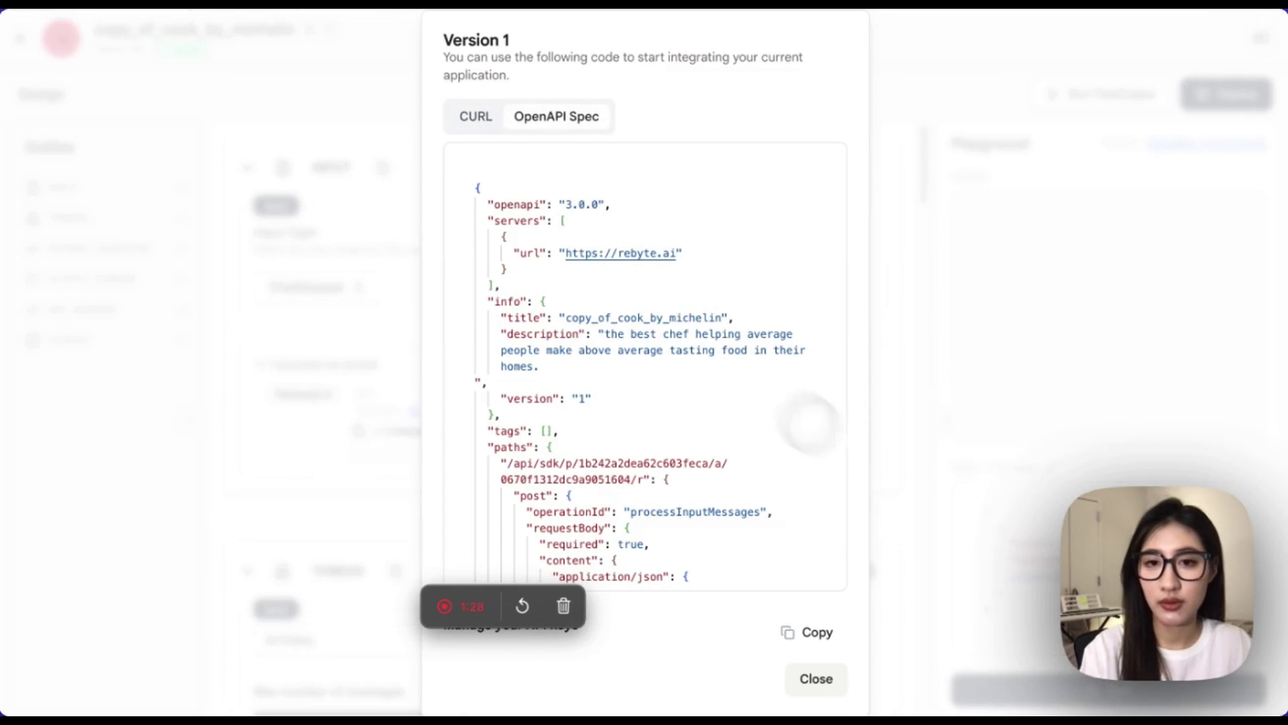
left_click(817, 679)
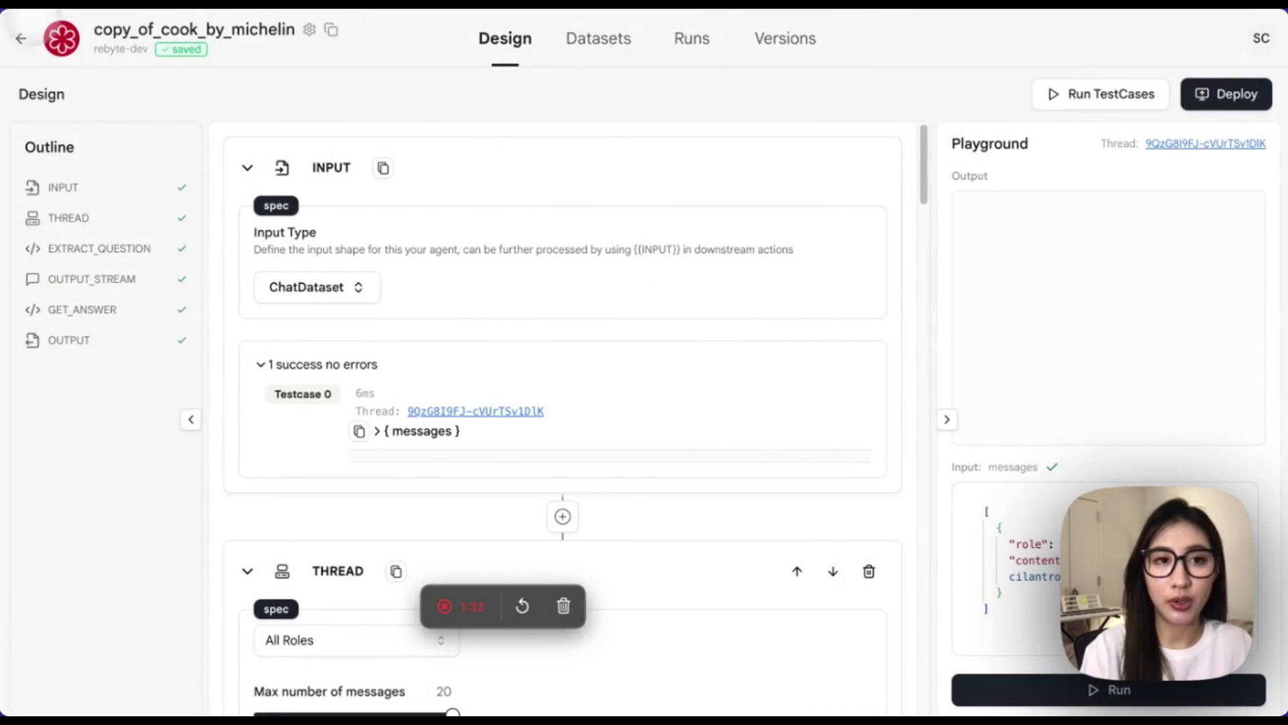
left_click(21, 38)
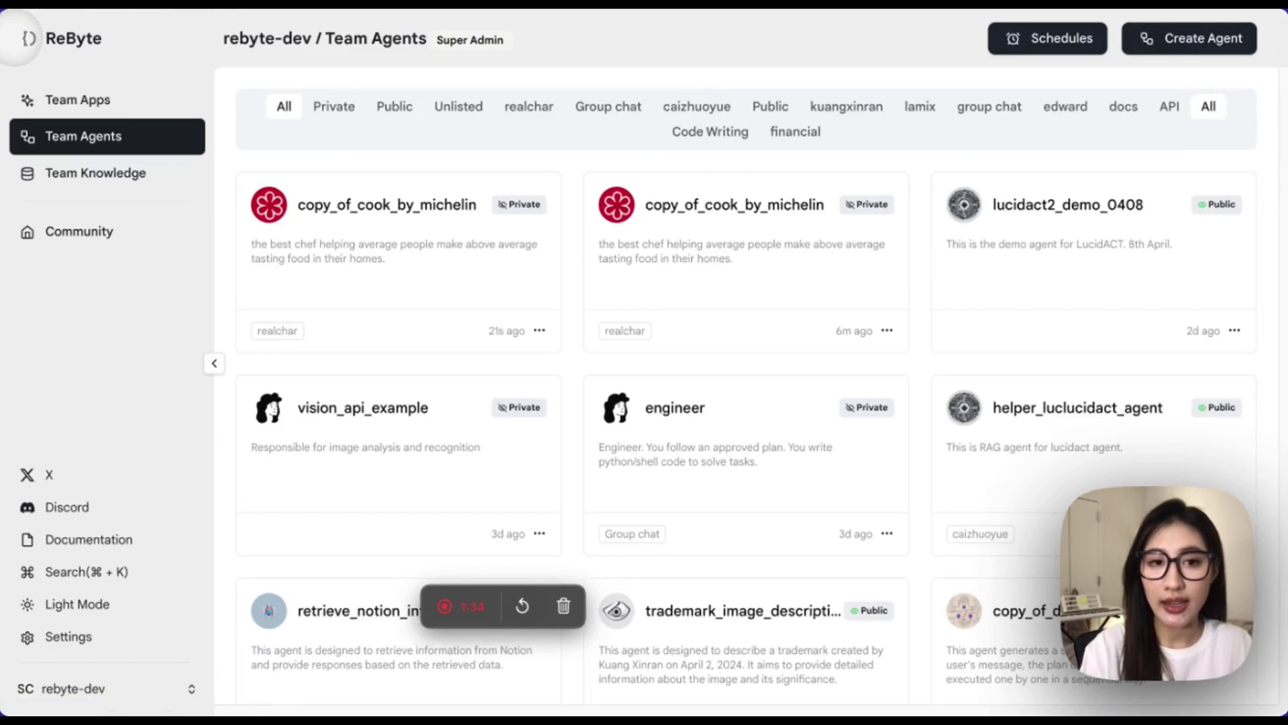
Switch to RealChar and start a new character of your own named "chief_assistant".
key("ctrl+Tab")
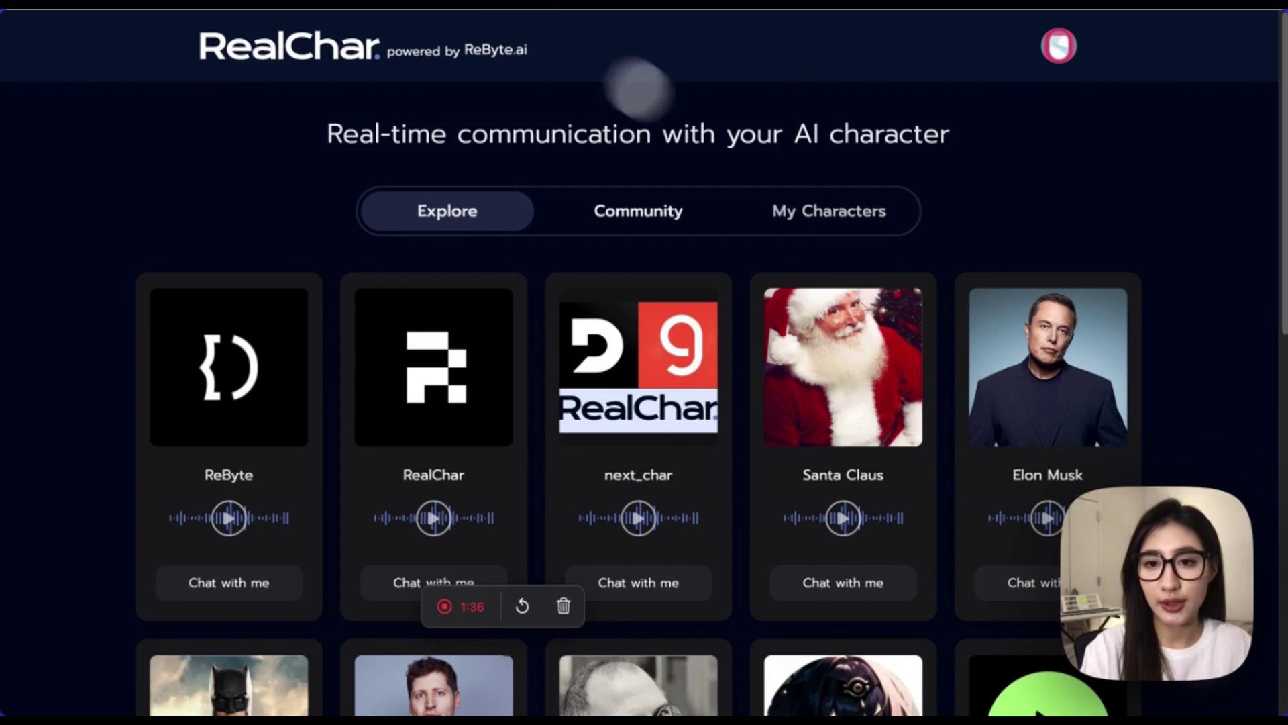
left_click(775, 204)
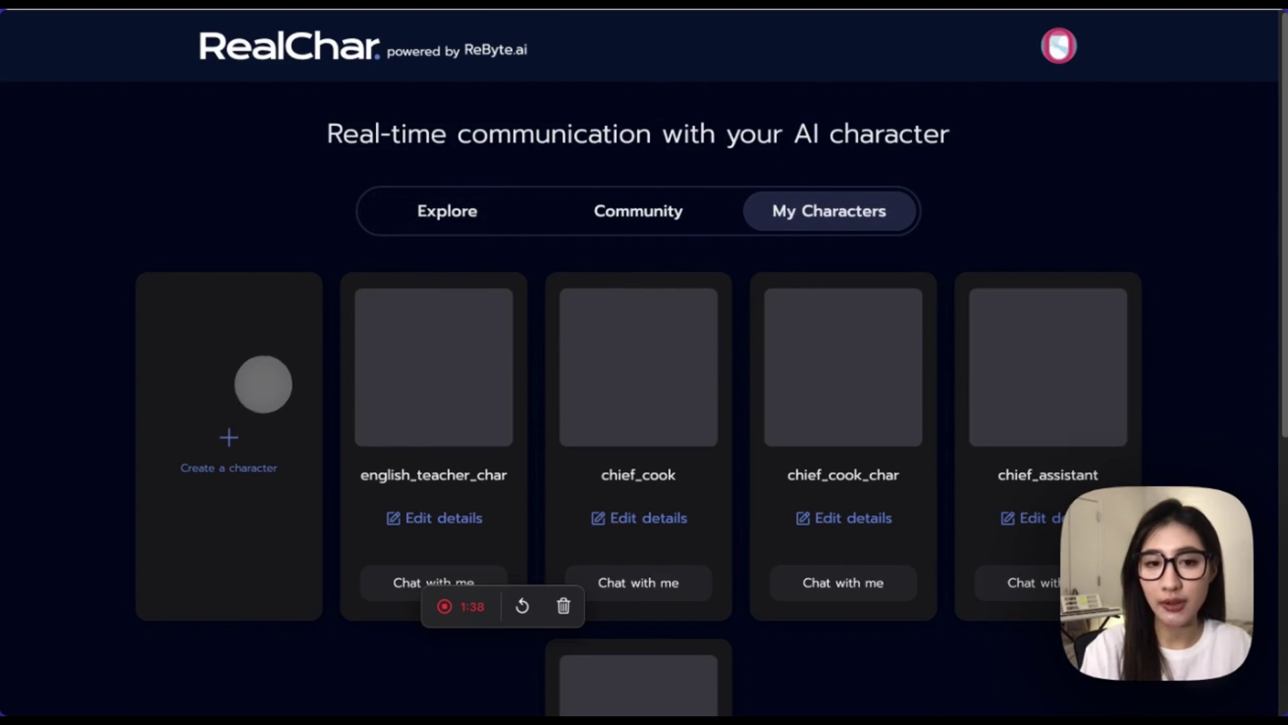
left_click(239, 420)
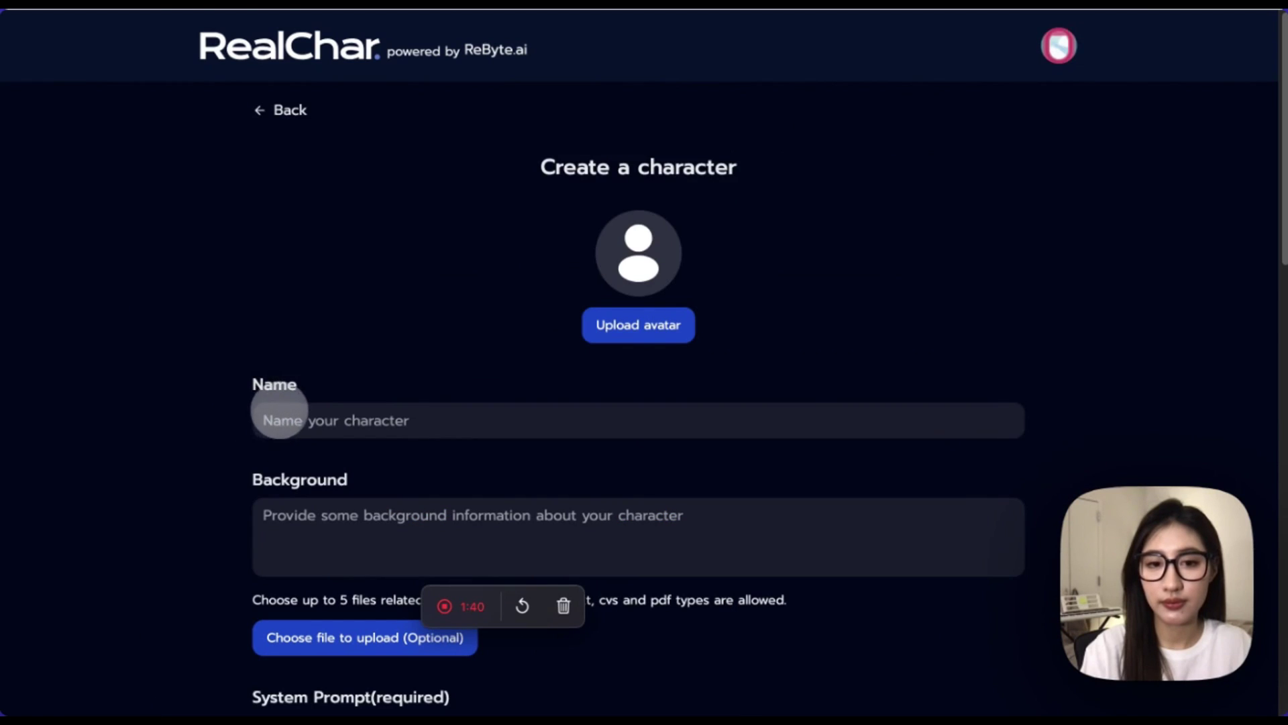
type("chief_assistant")
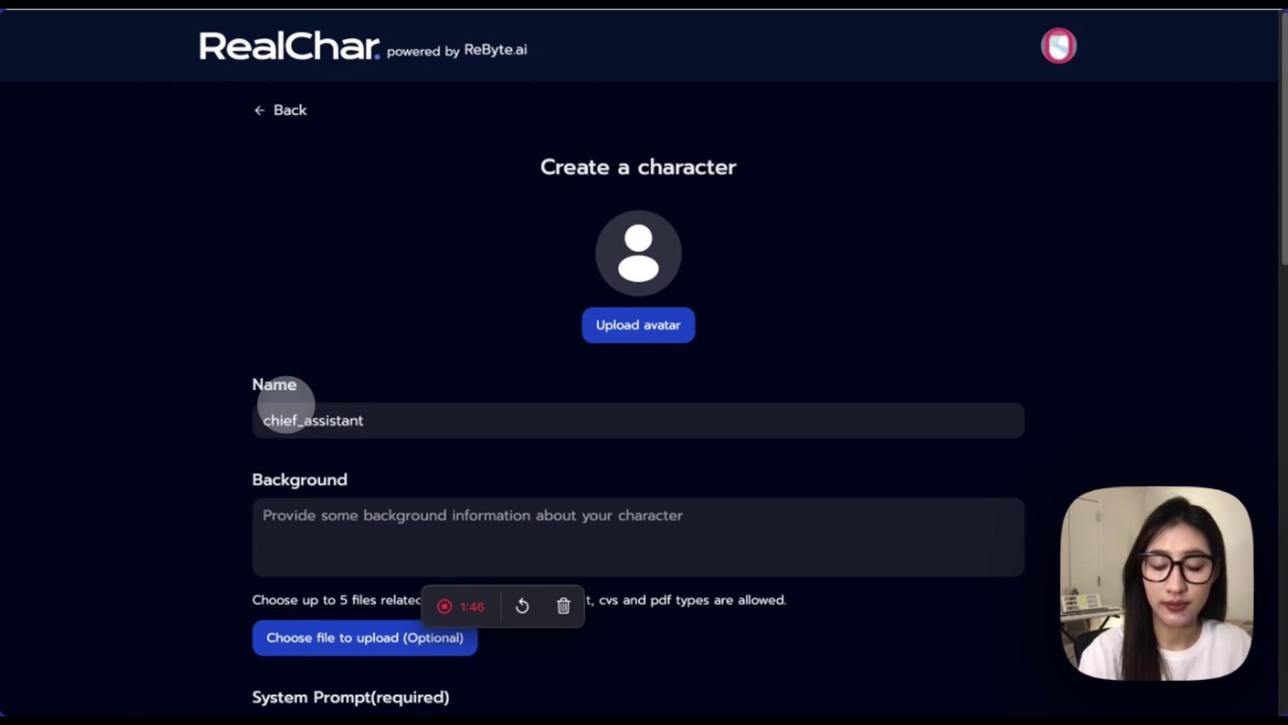
Copy the team ID from the rebyte-dev team settings in ReByte into the character's ReByte API Project ID.
scroll(287, 368, "down", 5)
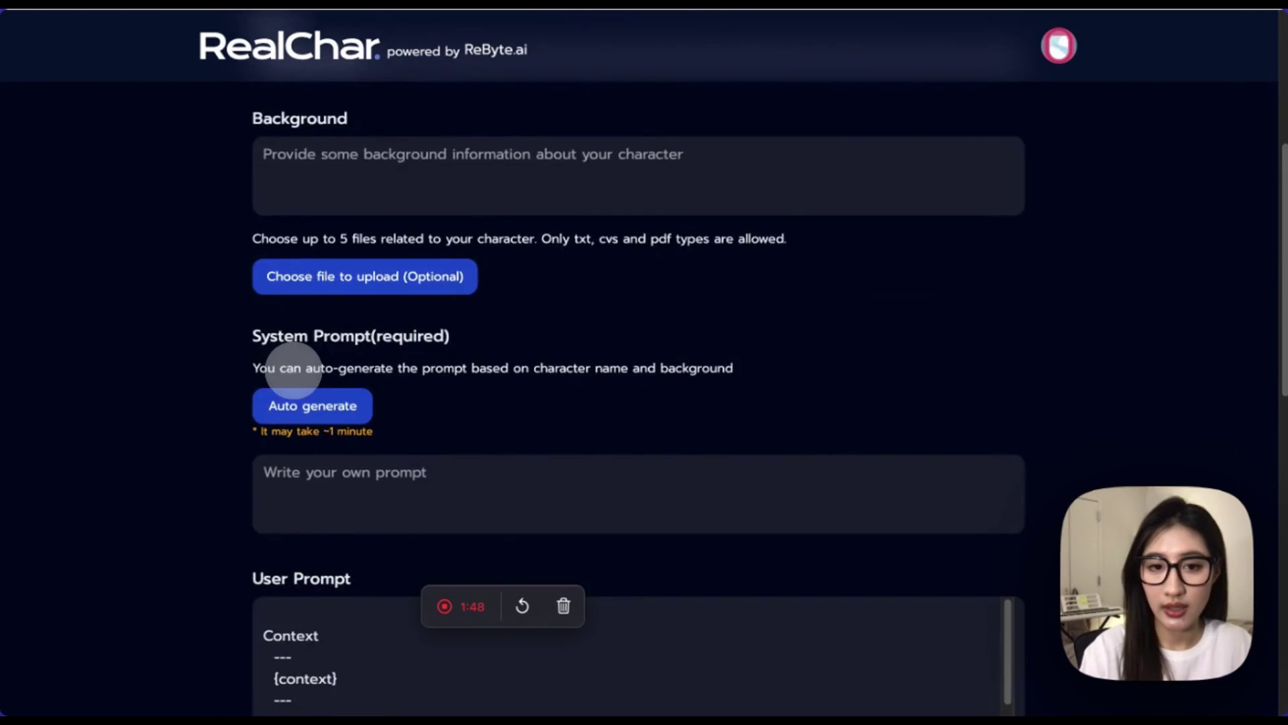
scroll(294, 369, "down", 12)
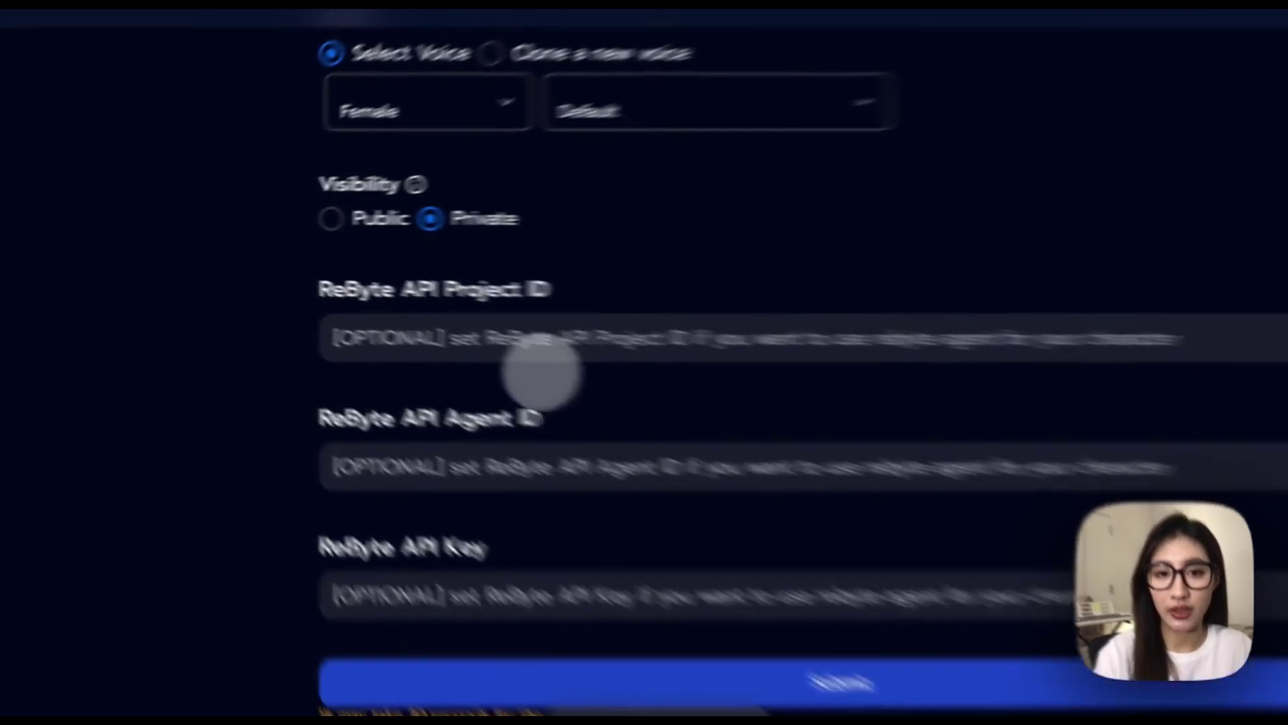
left_click(413, 321)
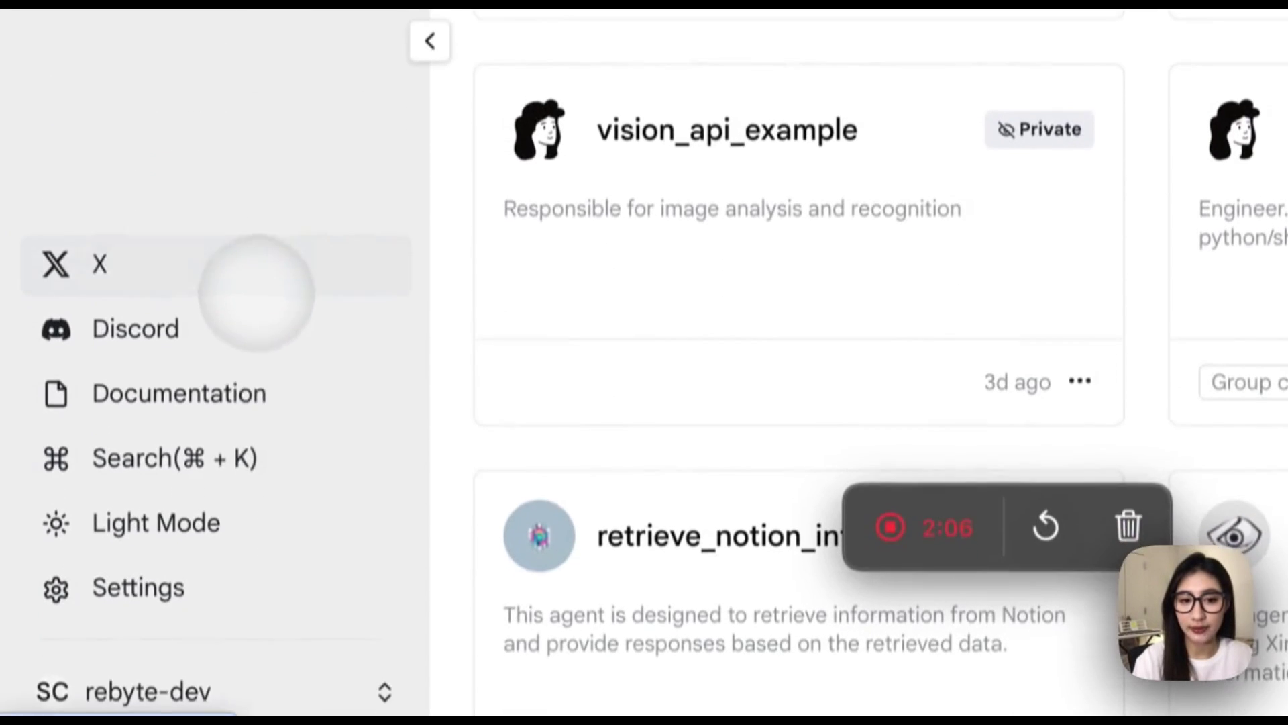
left_click(259, 571)
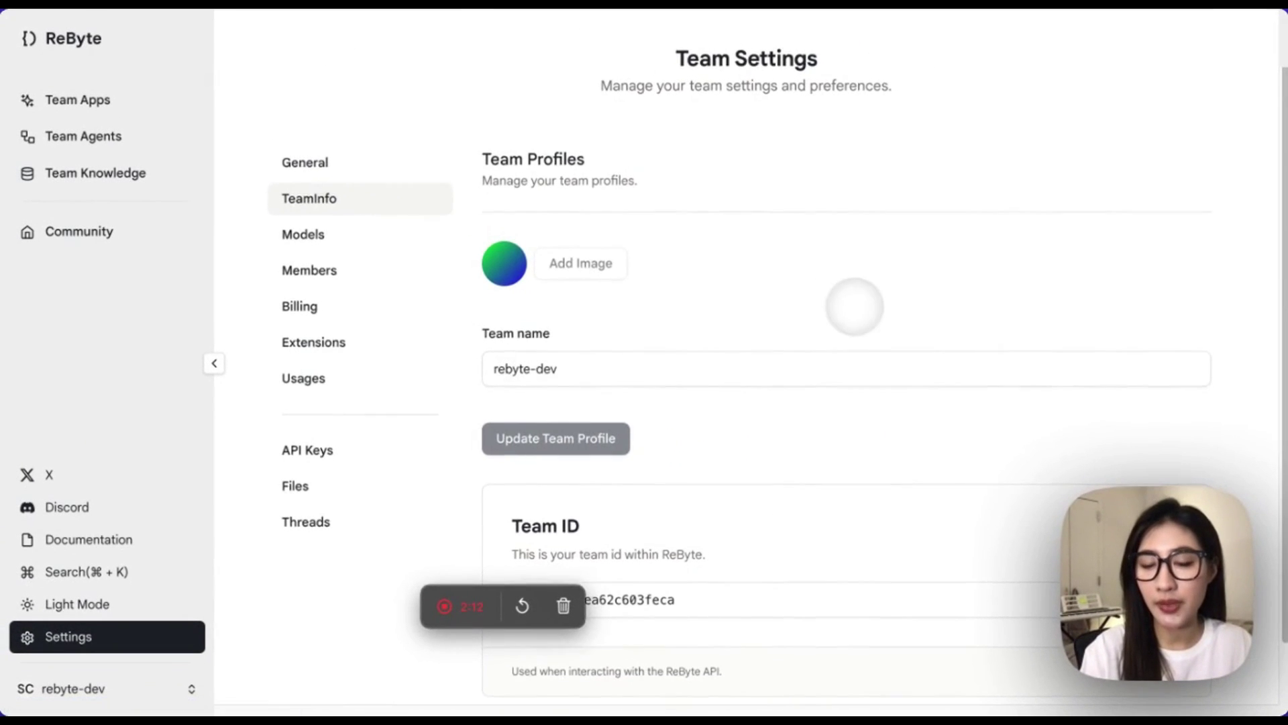
scroll(860, 310, "down", 2)
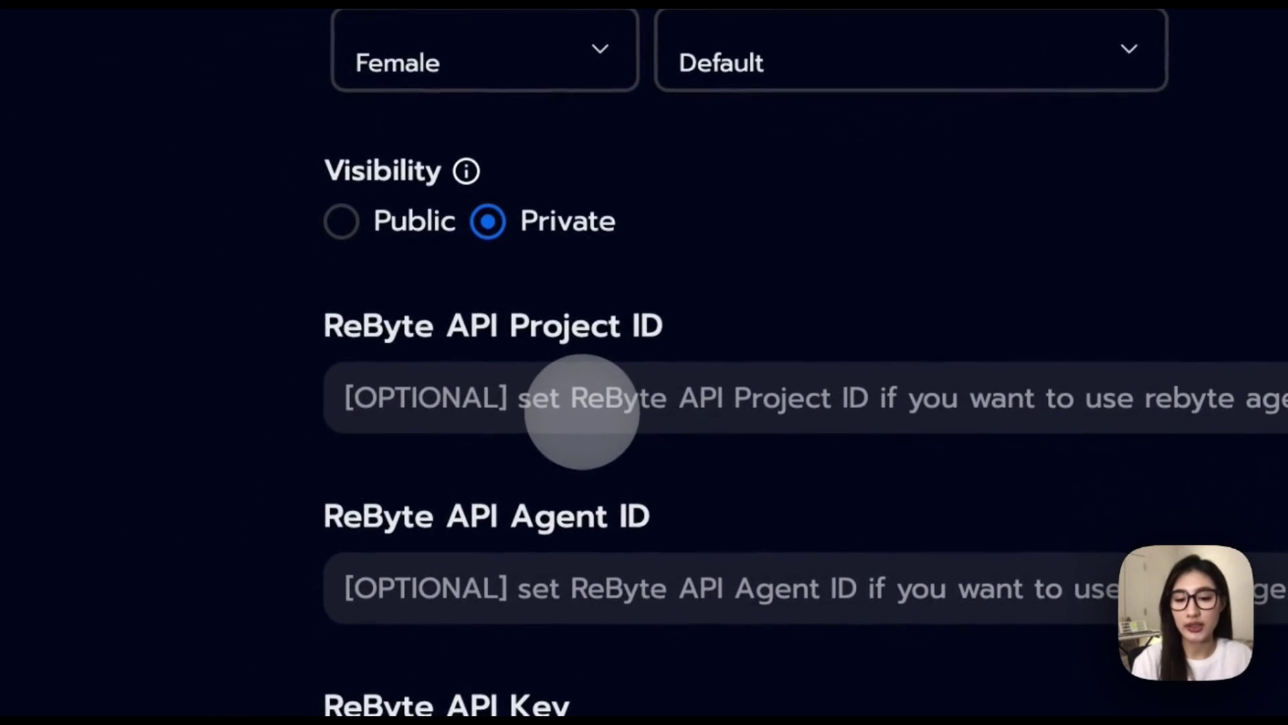
key("ctrl+v")
Copy the agent ID from the newest copy_of_cook_by_michelin agent's settings in ReByte into the character's ReByte API Agent ID.
left_click(664, 557)
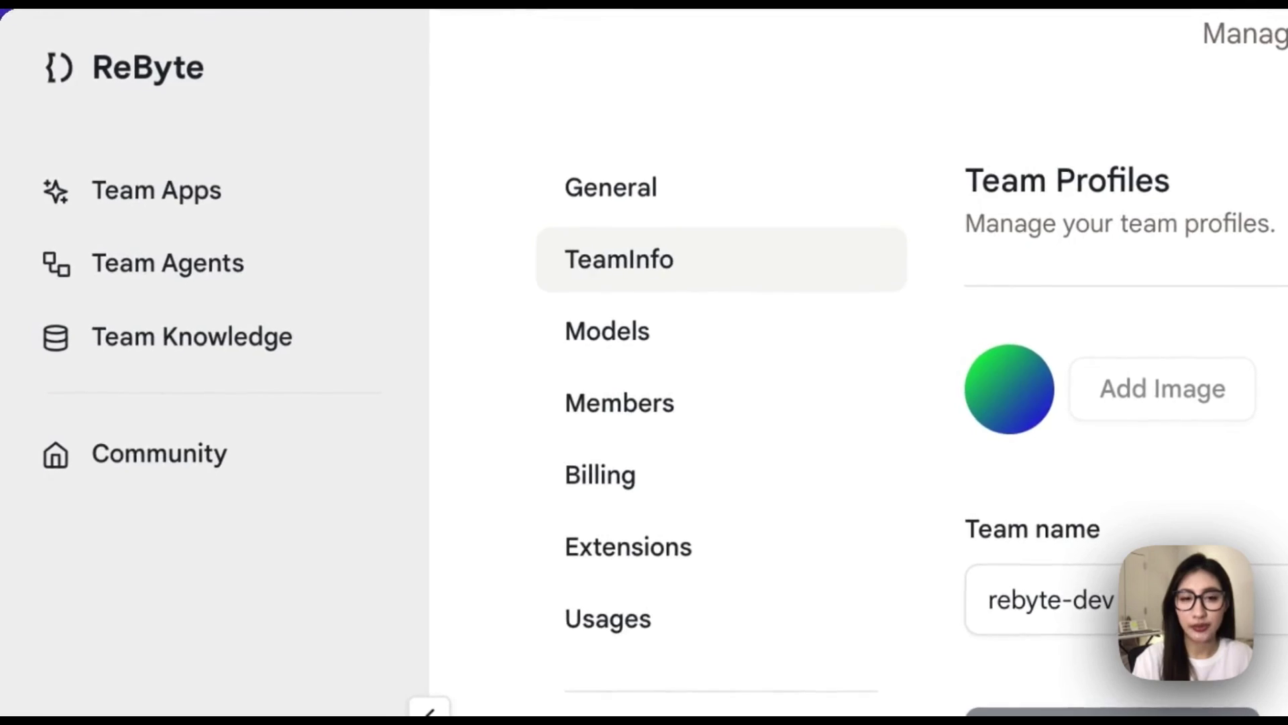
left_click(280, 267)
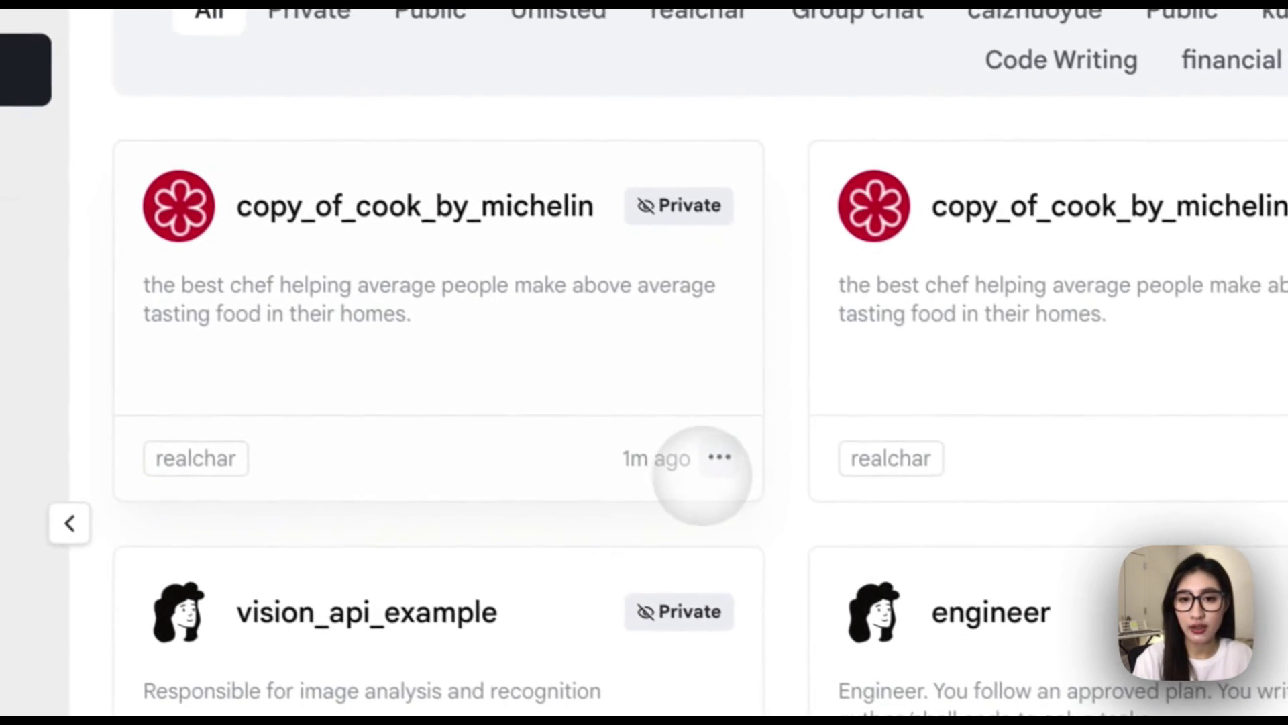
left_click(1077, 653)
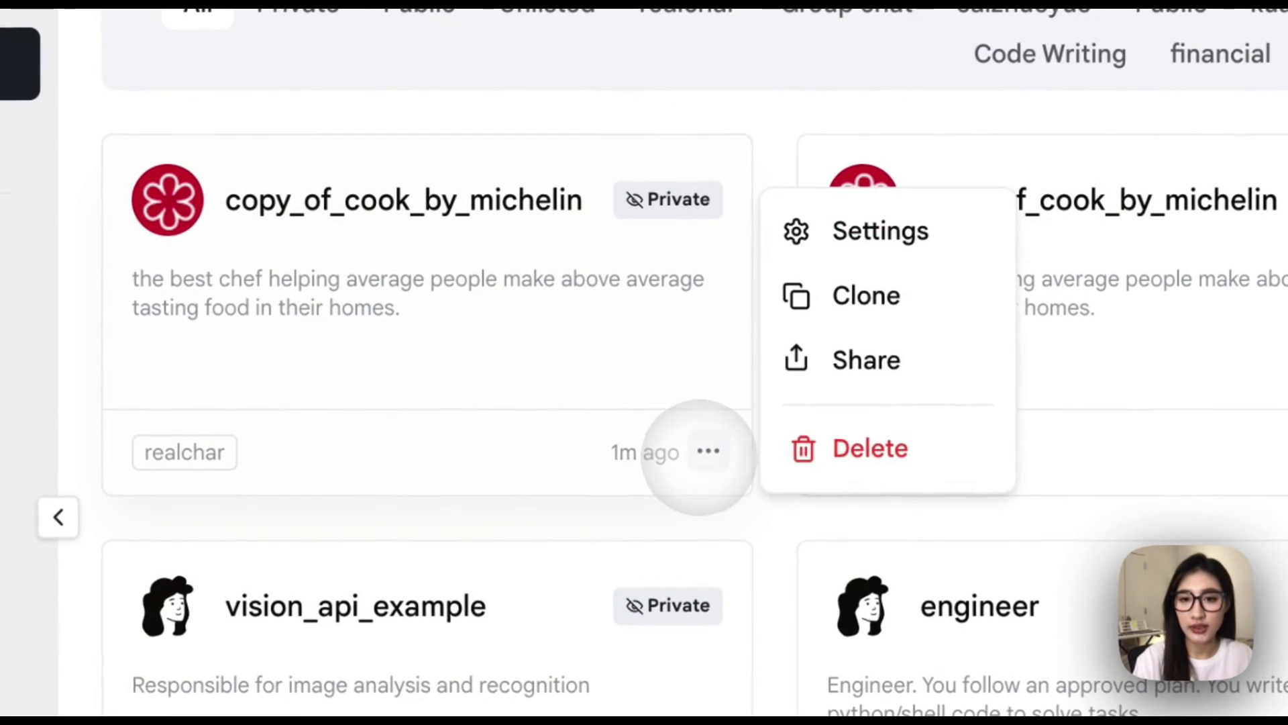
left_click(871, 231)
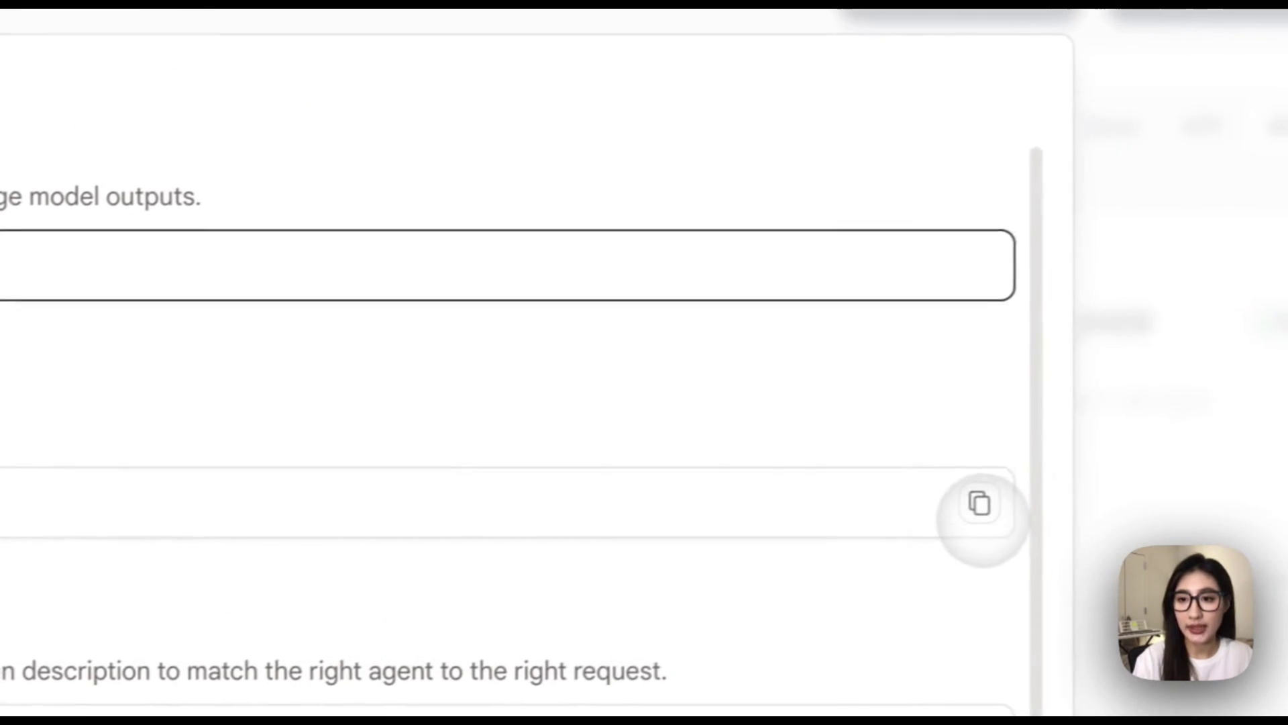
left_click(974, 503)
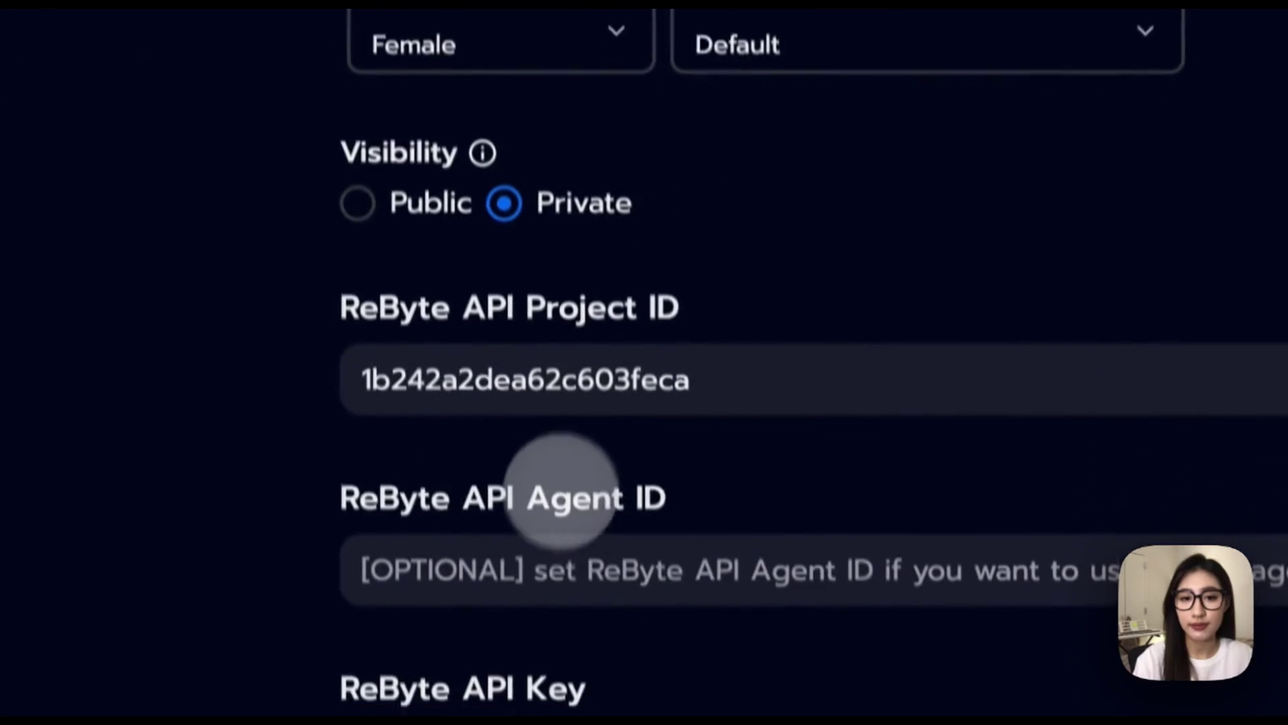
left_click(534, 494)
key("ctrl+v")
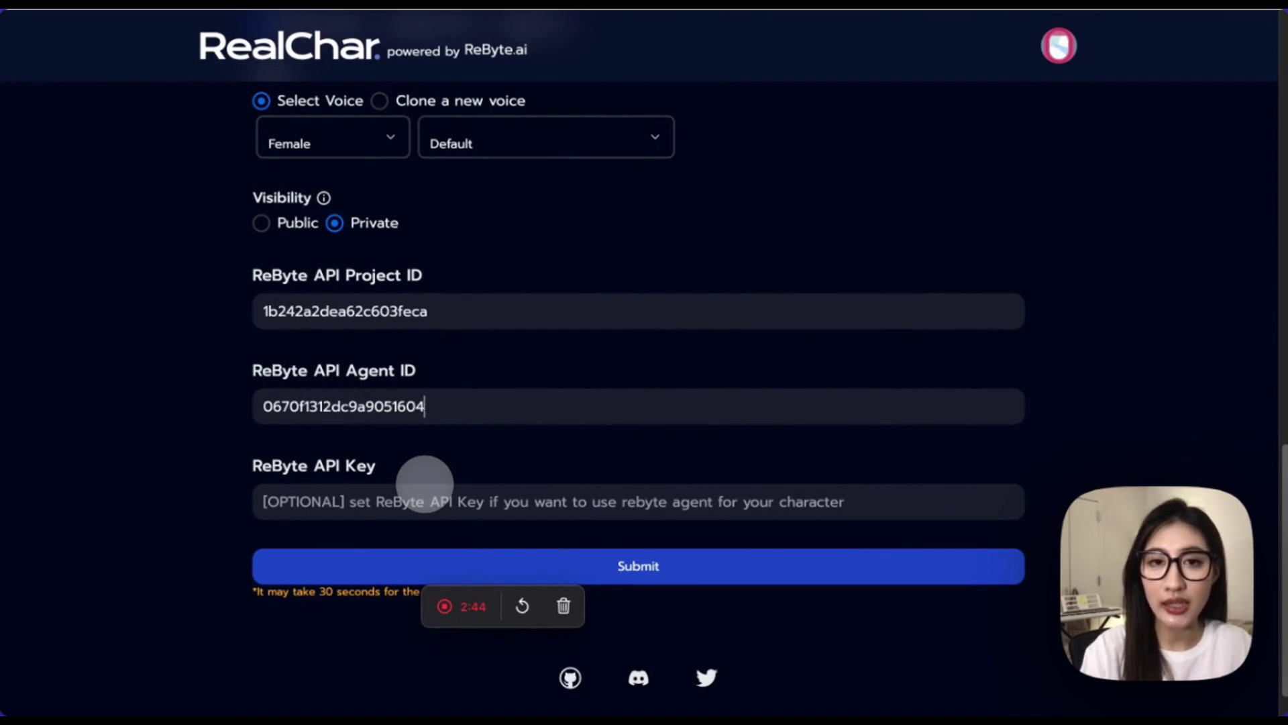
Fill in the character's ReByte API Key with the API key from the ReByte settings and submit the character.
key("ctrl+Tab")
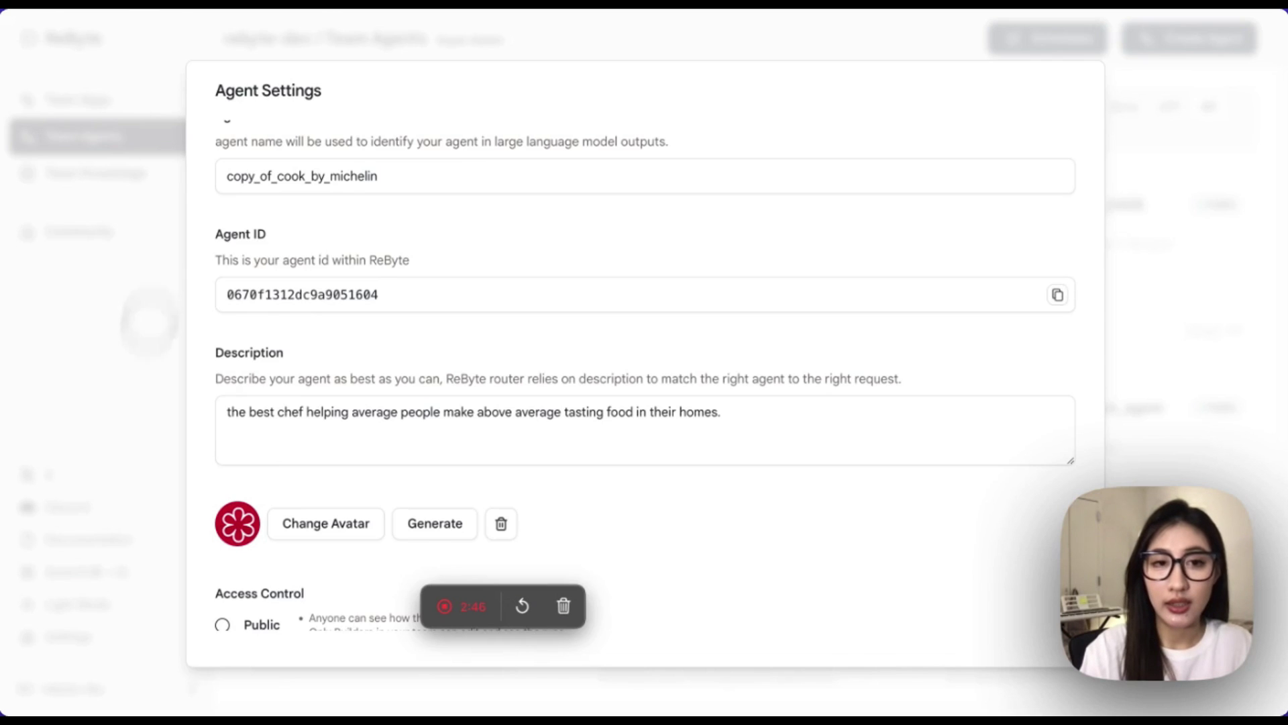
left_click(123, 137)
left_click(74, 636)
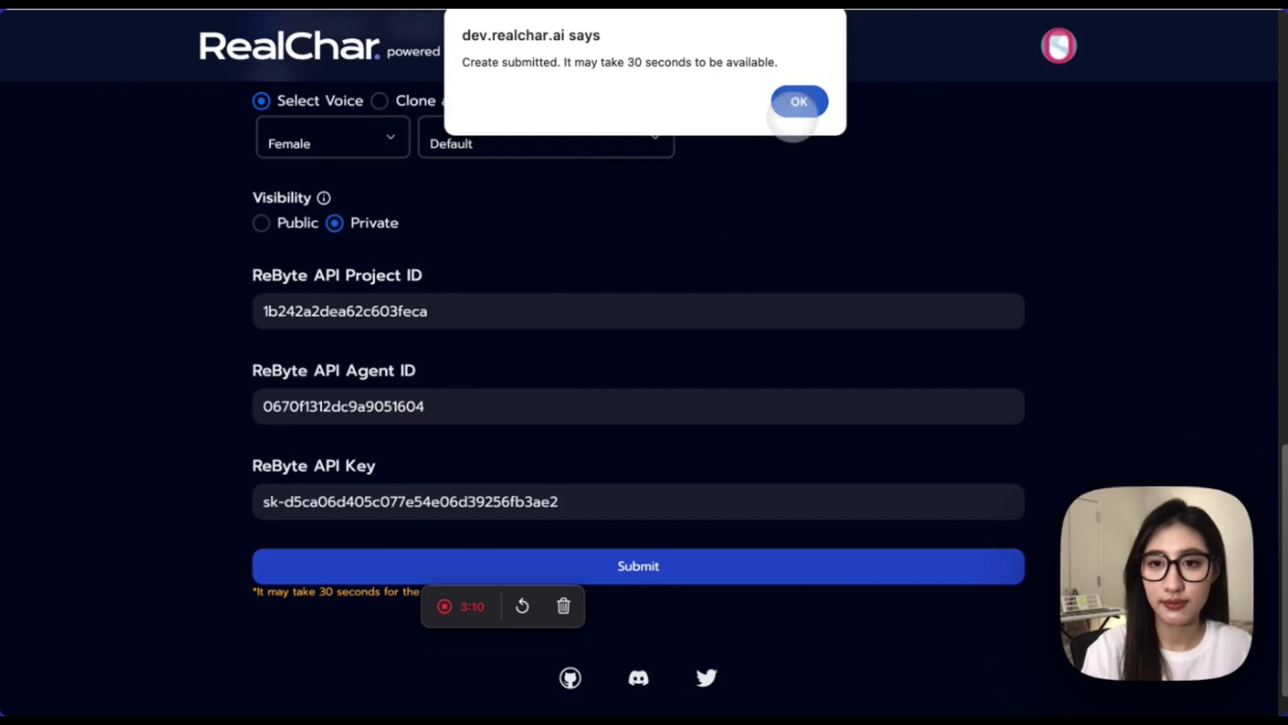
left_click(797, 105)
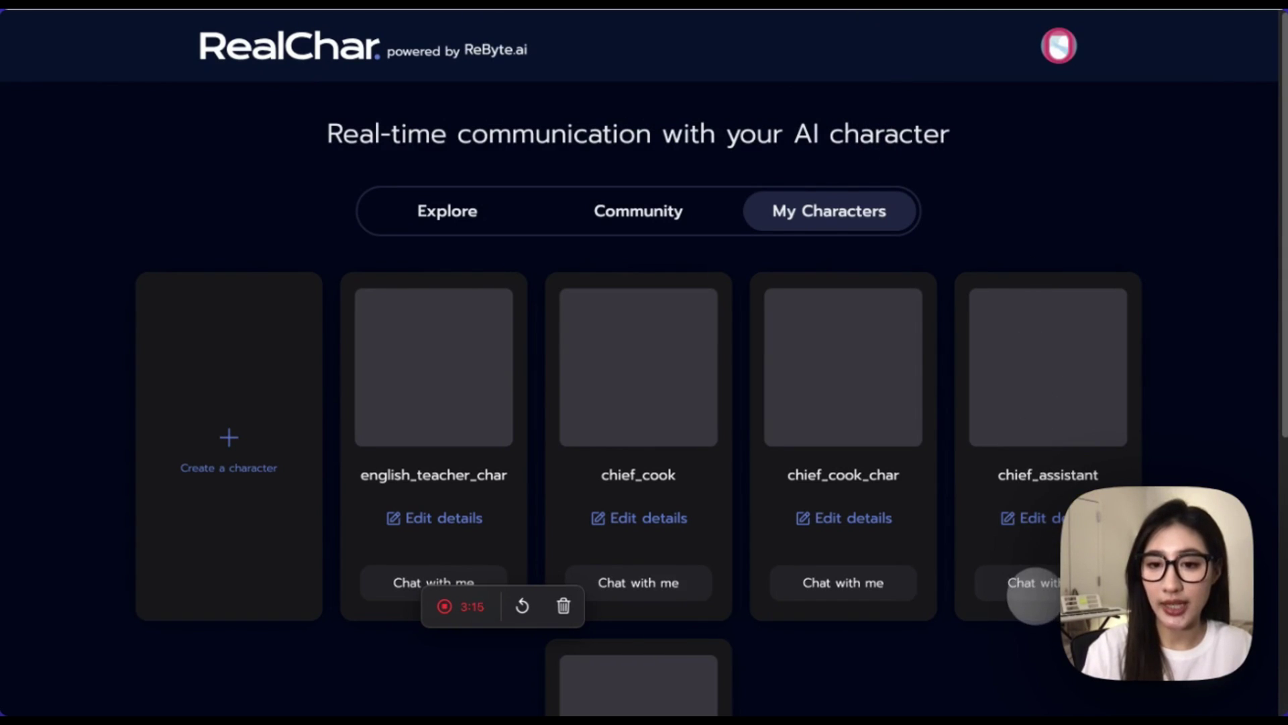
Open a chat with the chief_assistant character and send the message "hi".
left_click(1037, 584)
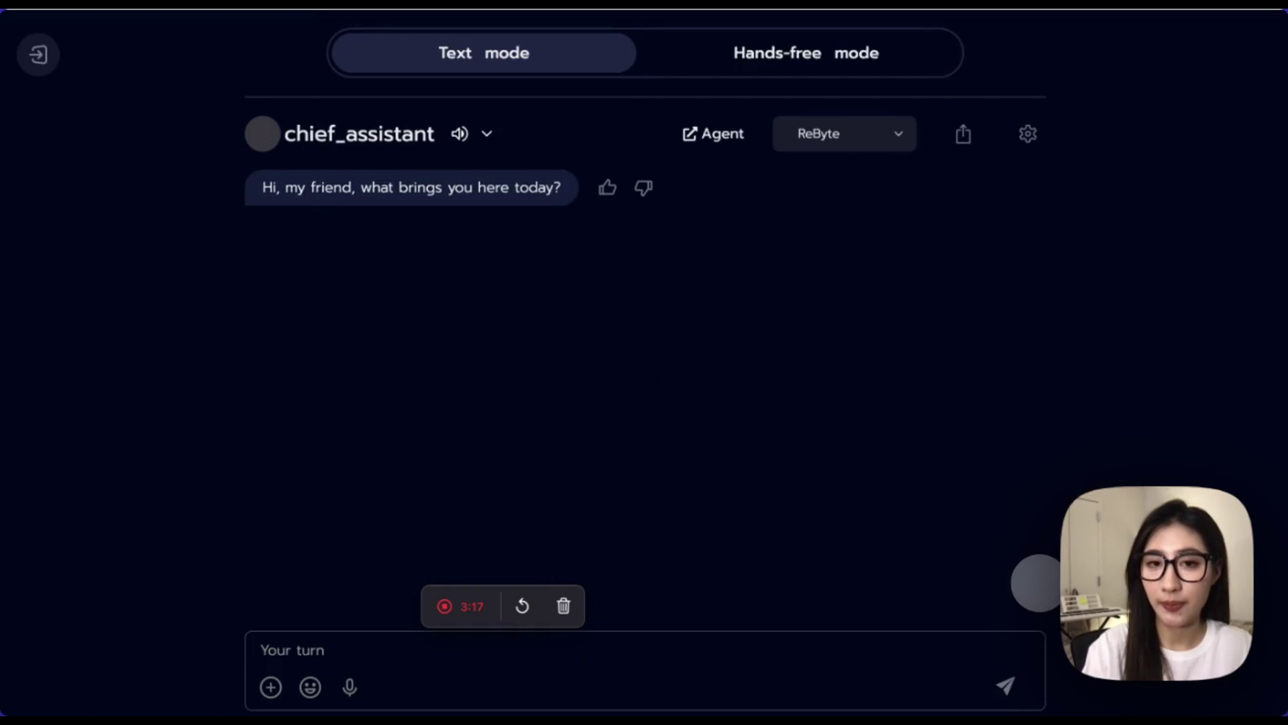
left_click(794, 652)
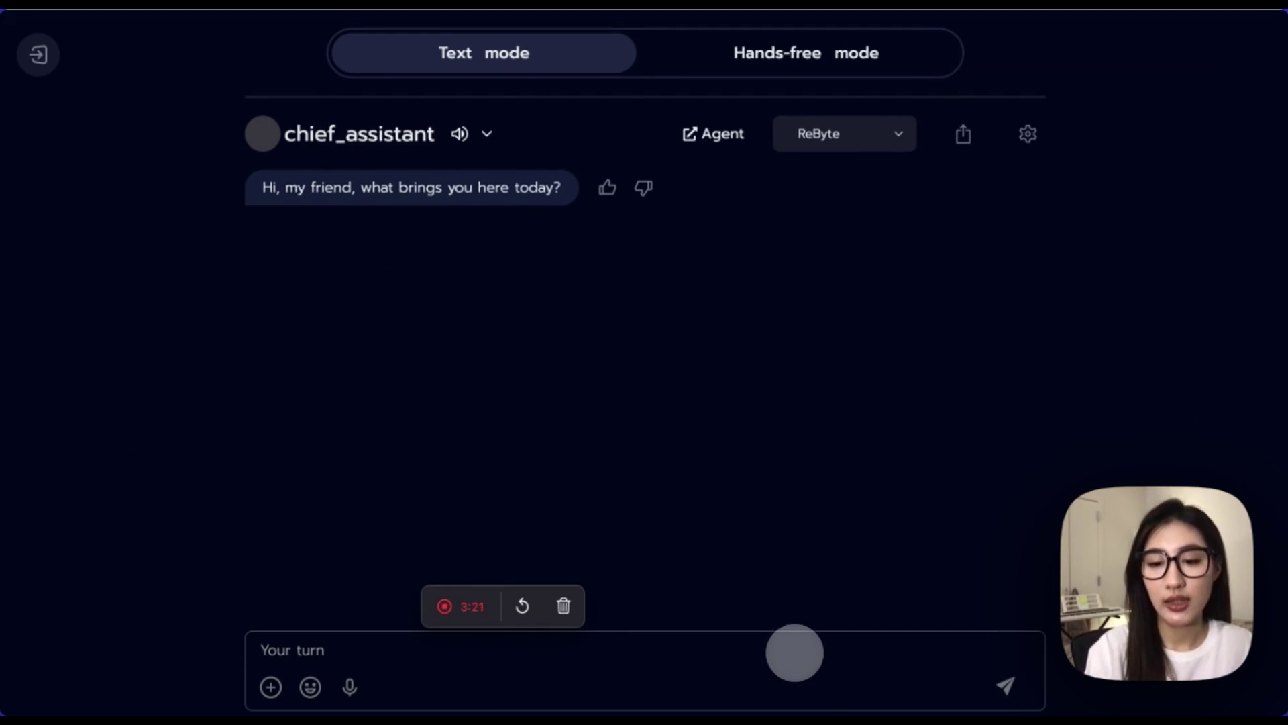
type("hi")
key("Return")
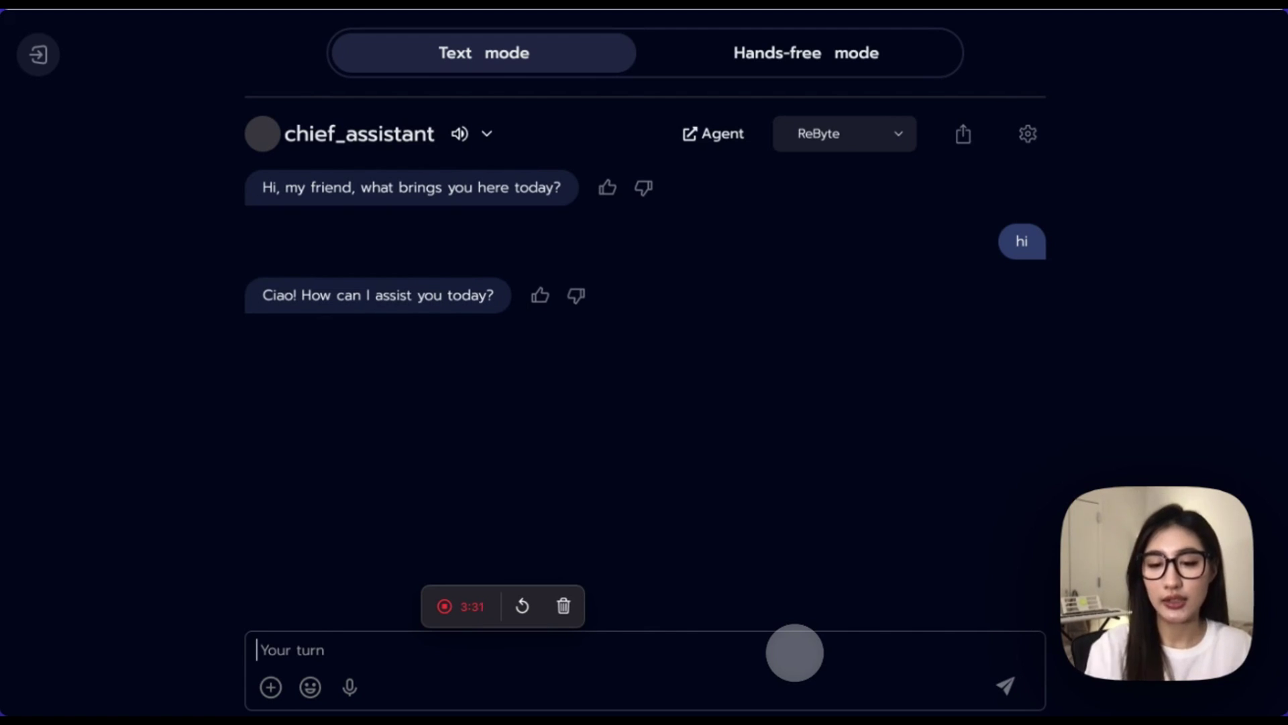
Send chief_assistant the ingredient list "tomato, beef, egg".
type("toma")
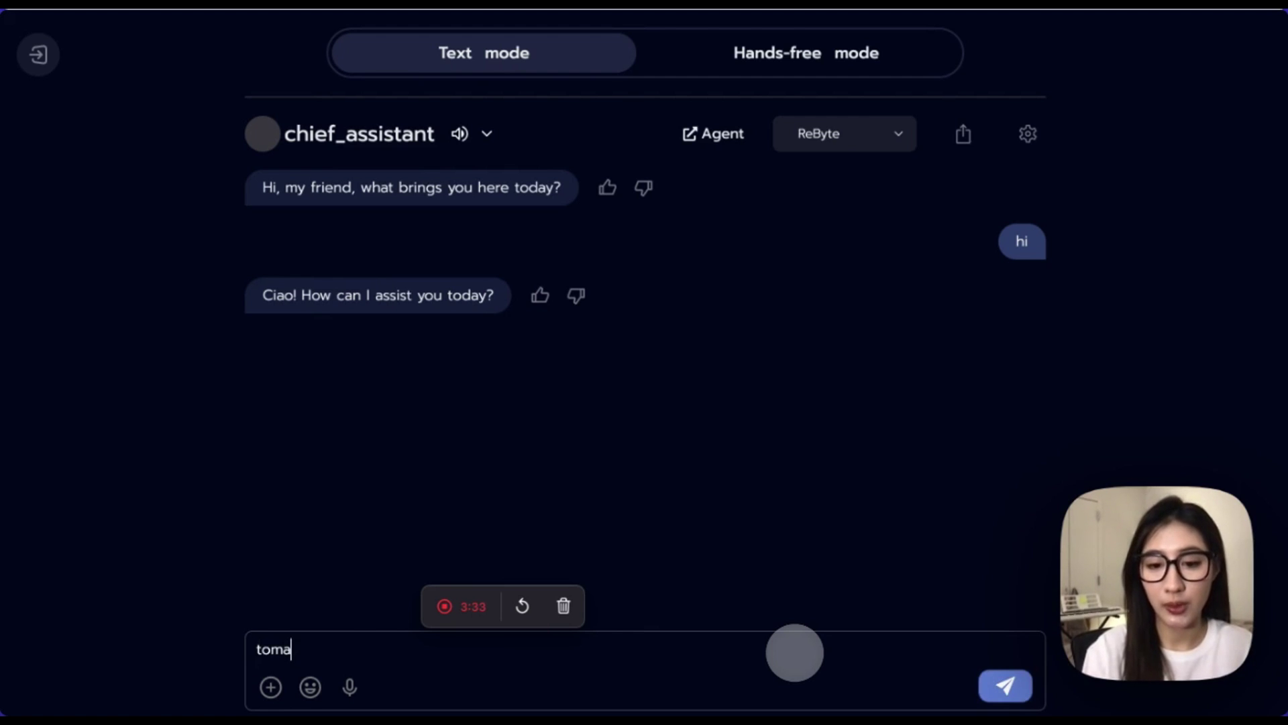
type("to")
type(", b")
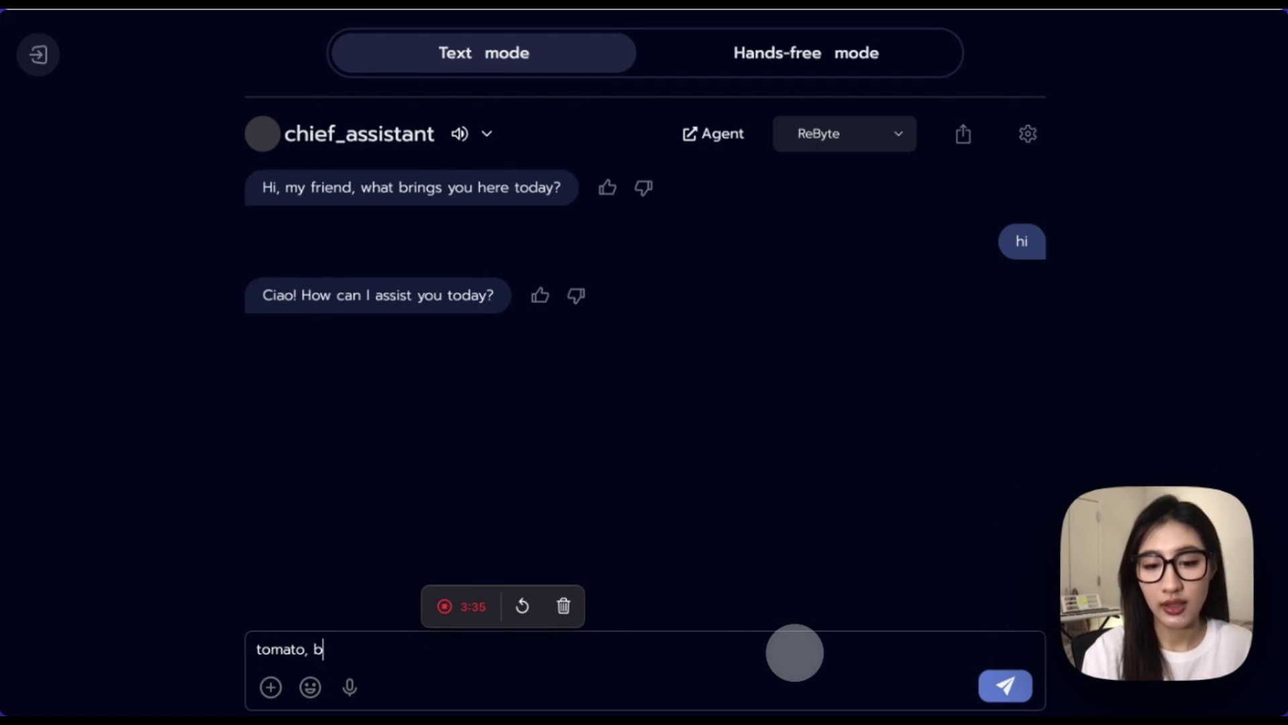
type("eef,")
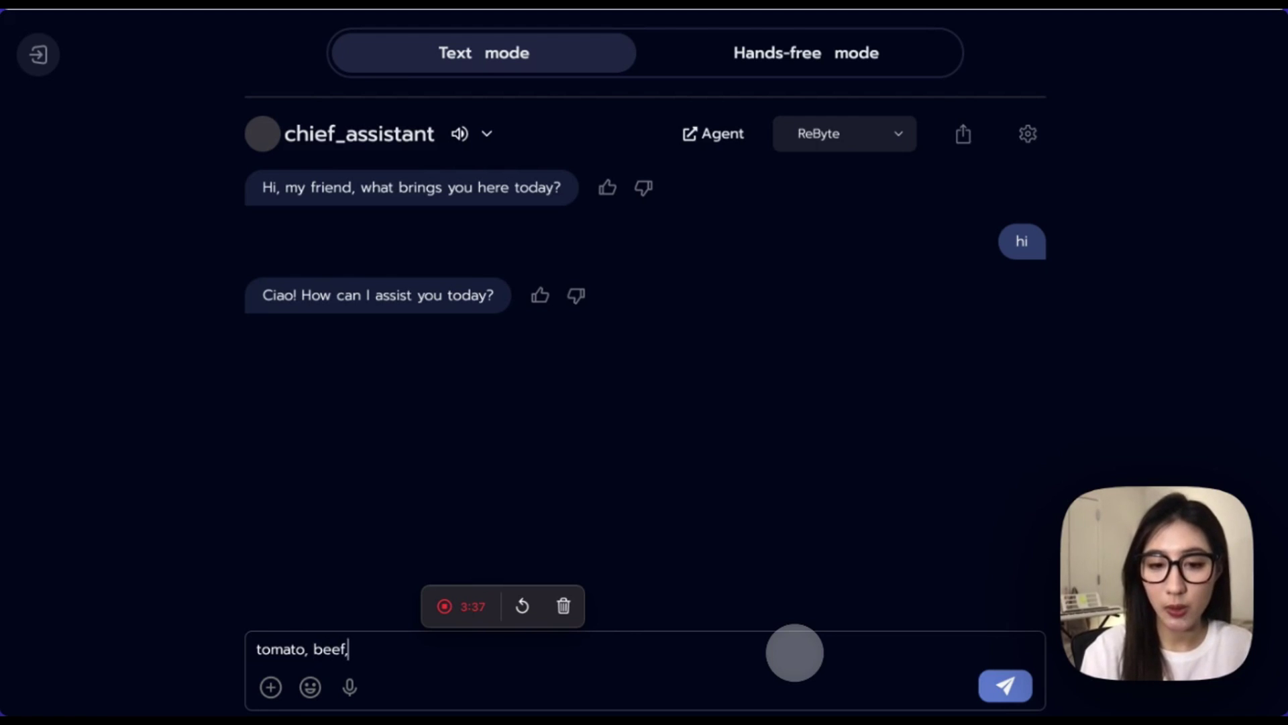
type(" egg")
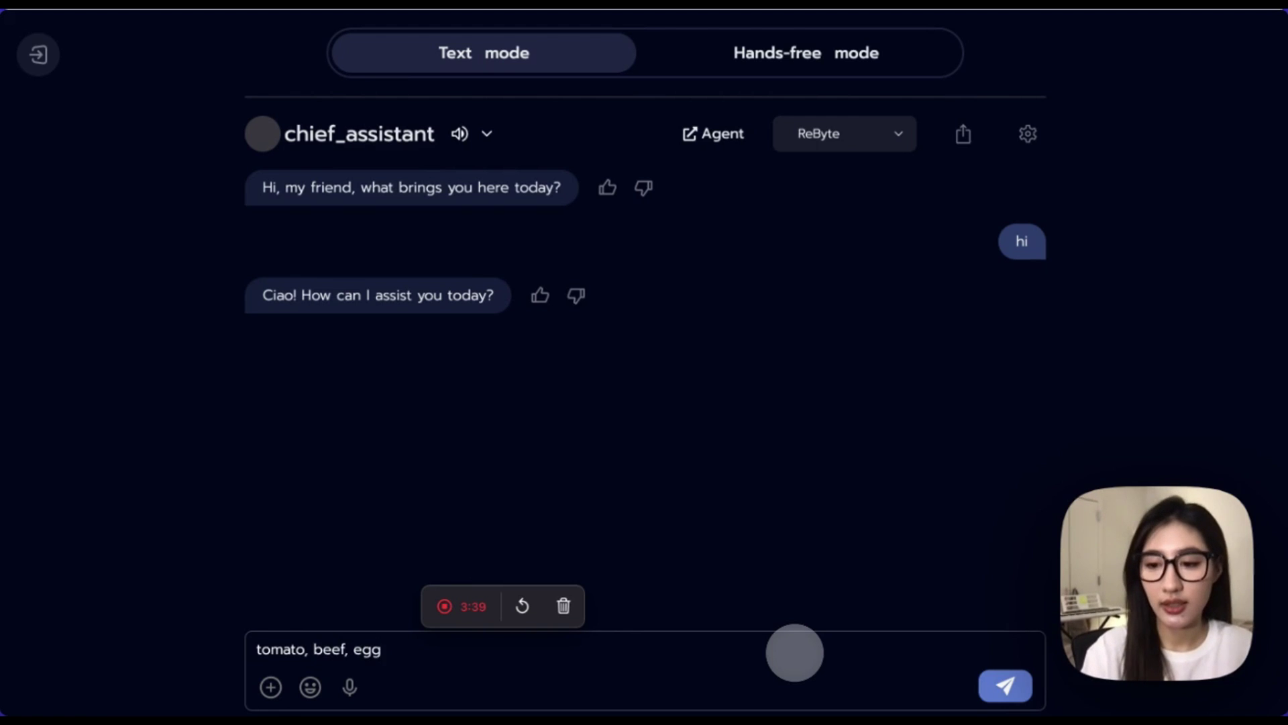
key("Return")
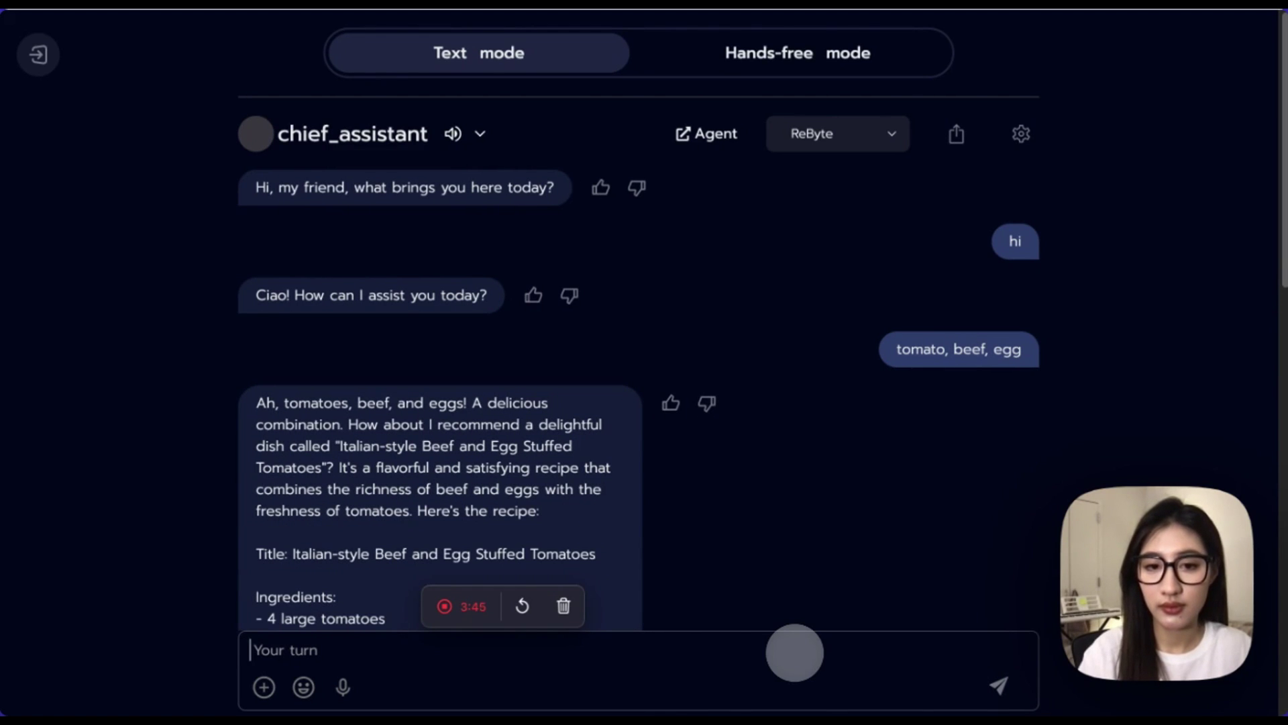
Read through the character's full recipe reply, including its ingredients, calories, instructions and beginner tips.
scroll(808, 590, "down", 15)
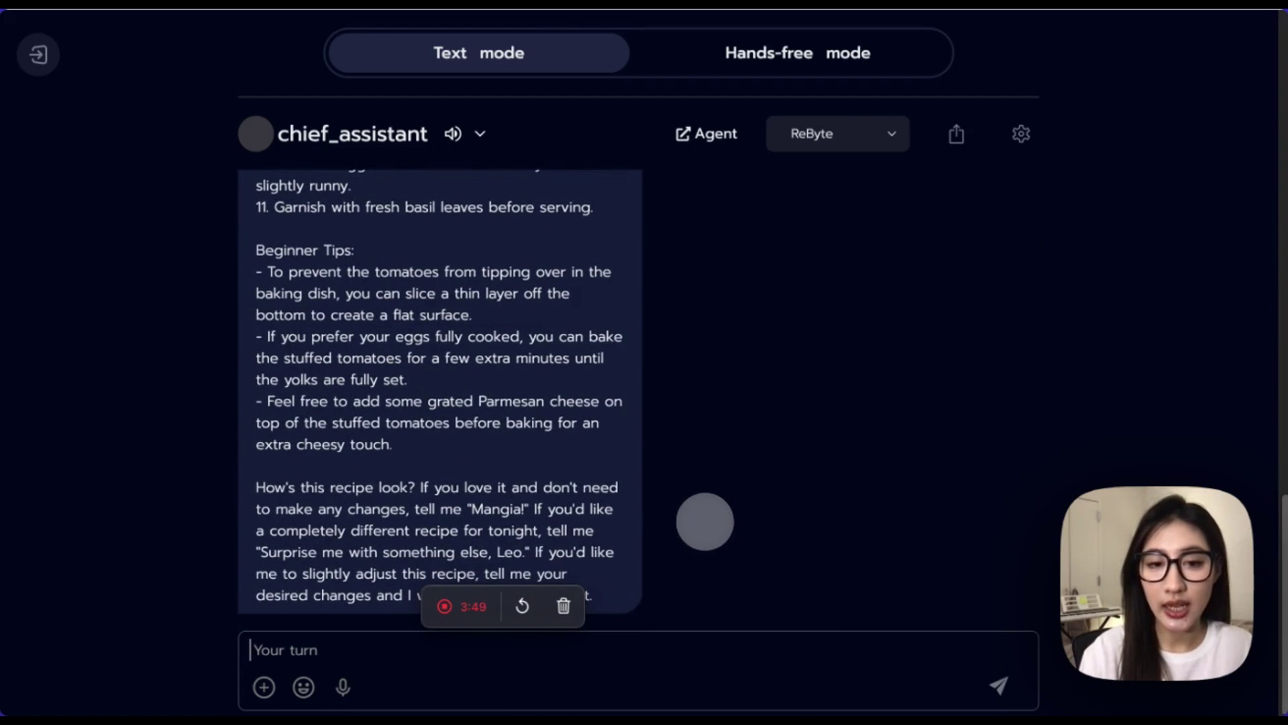
scroll(705, 523, "up", 6)
scroll(705, 529, "up", 10)
scroll(705, 529, "down", 4)
scroll(705, 528, "down", 5)
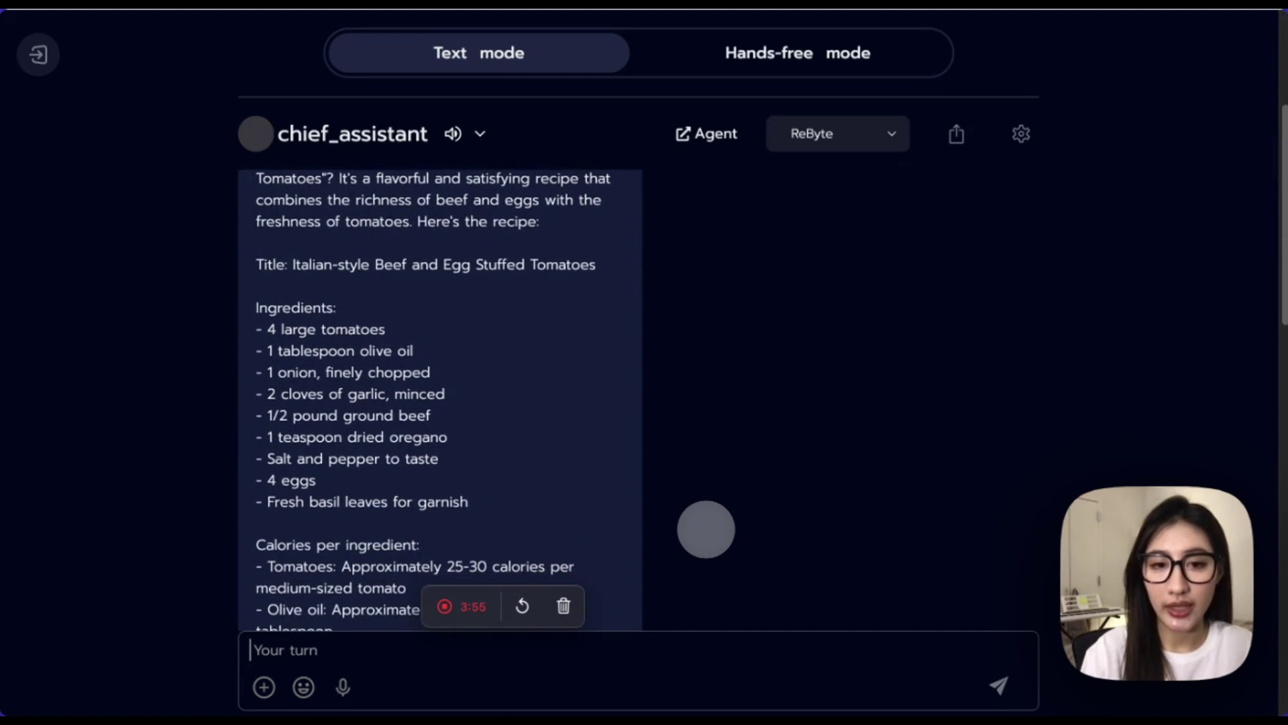
scroll(705, 529, "down", 4)
scroll(706, 529, "down", 10)
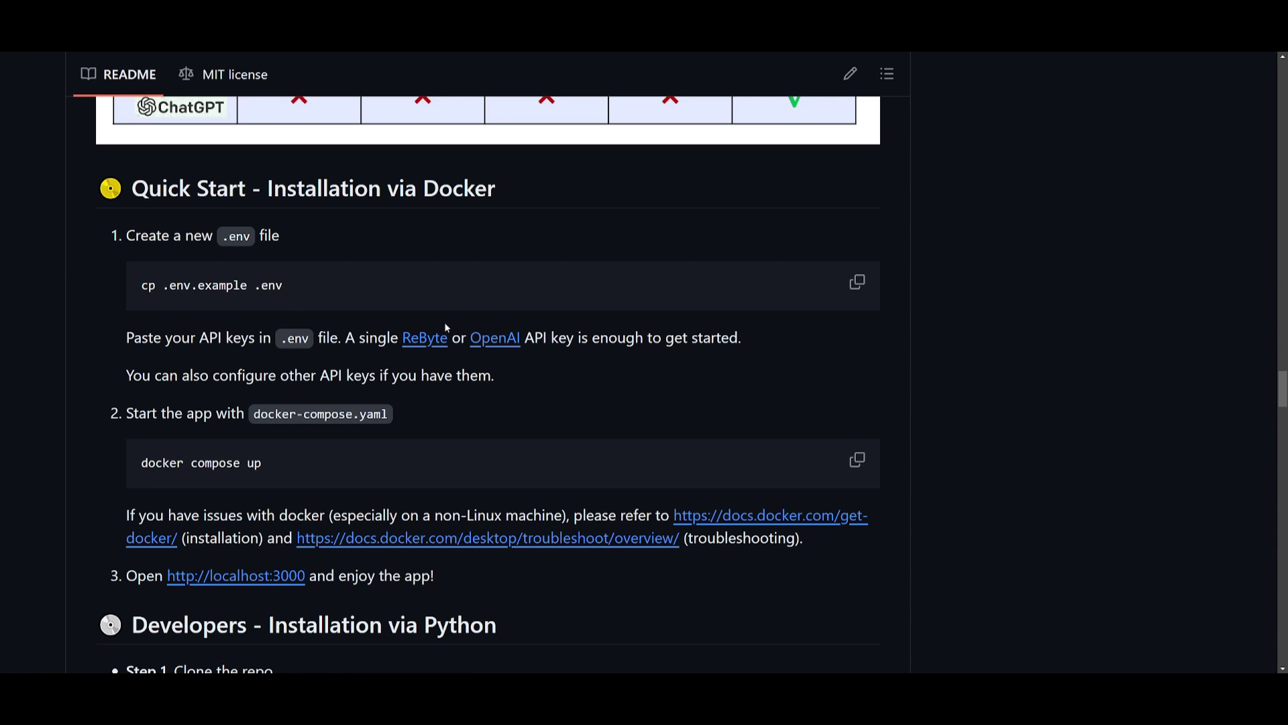
Read through the README's Docker quick start and the developer installation steps via Python.
scroll(159, 239, "down", 7)
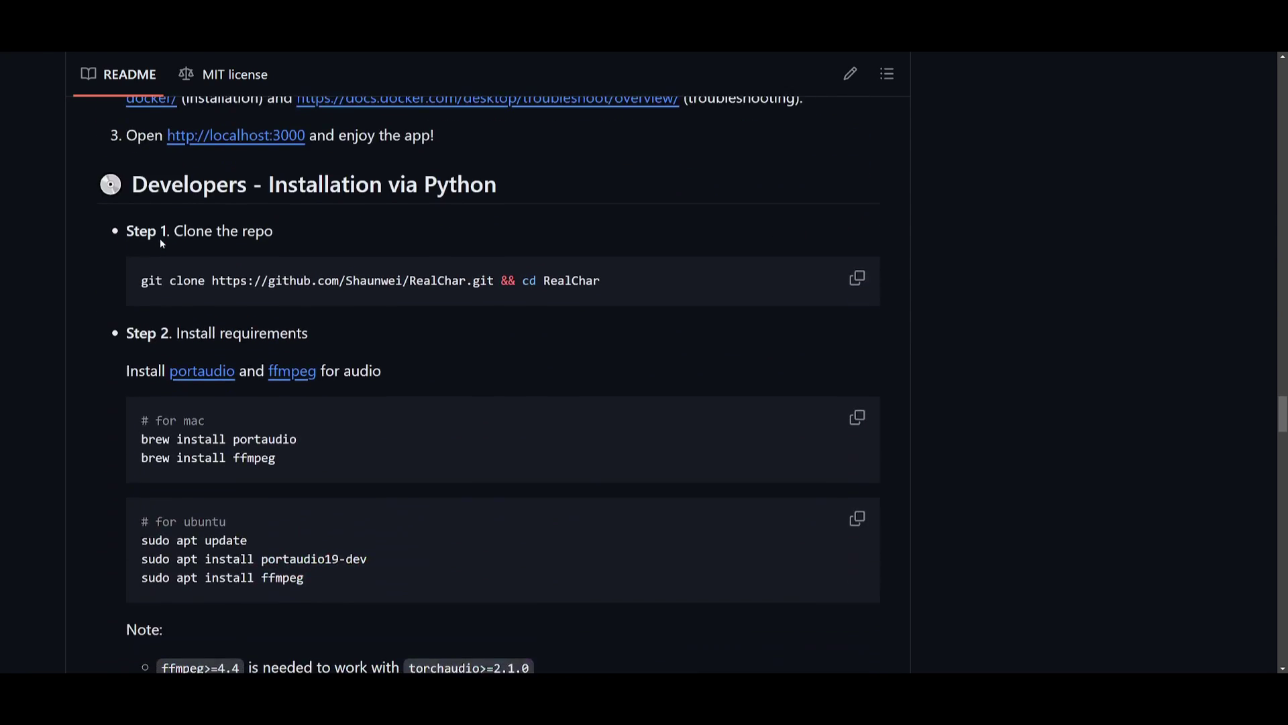
scroll(205, 214, "down", 15)
scroll(499, 185, "down", 8)
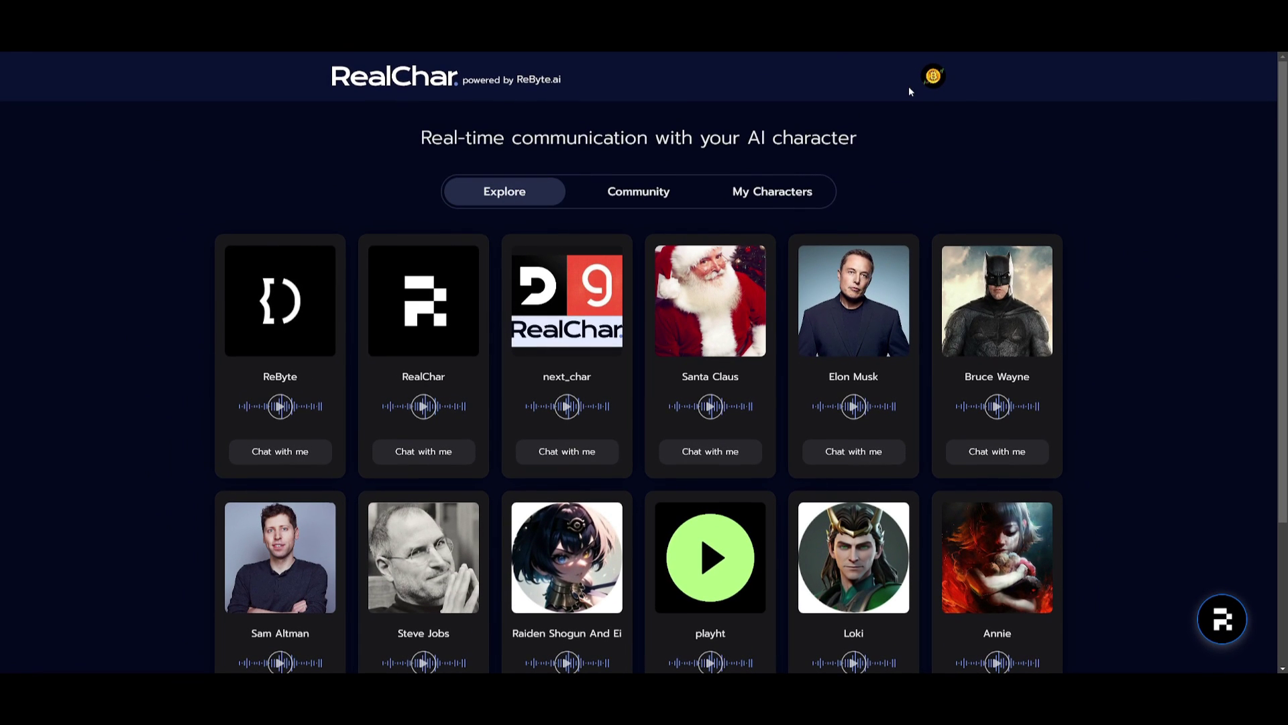
Start a new RealChar character named World of AI, with an AI avatar and a background describing the creator of the World of AI YouTube channel.
left_click(794, 192)
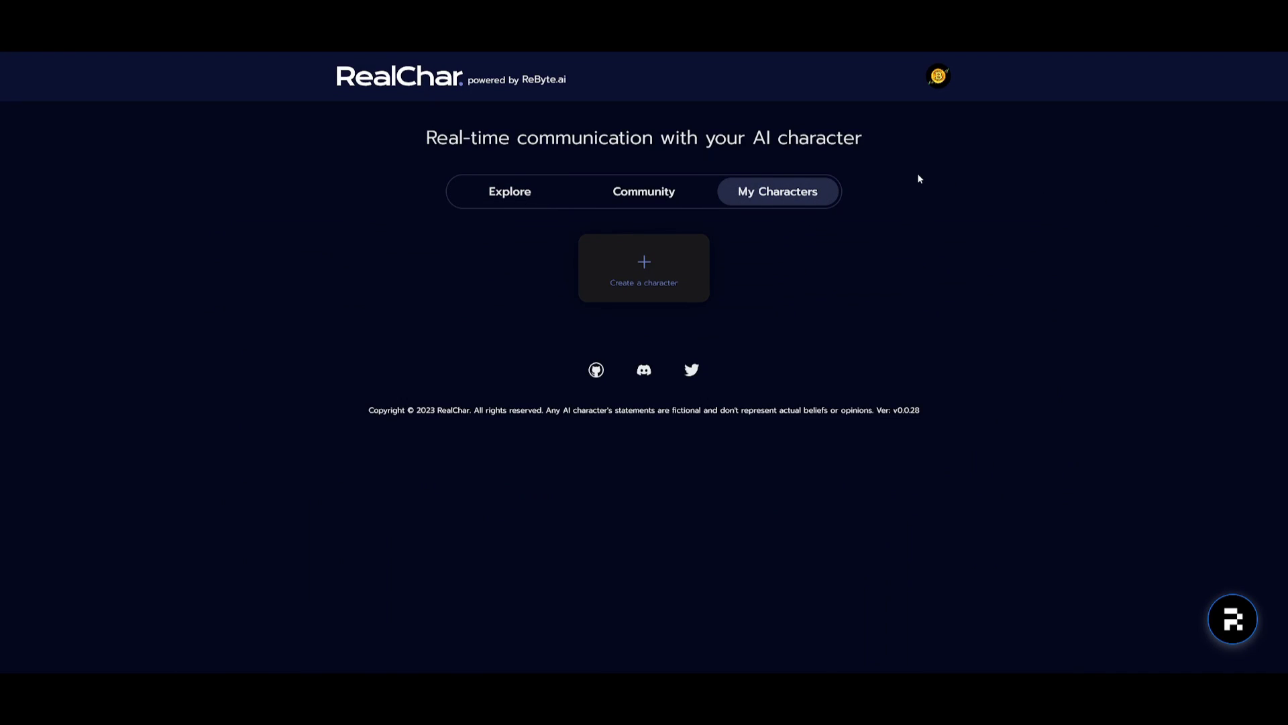
left_click(646, 266)
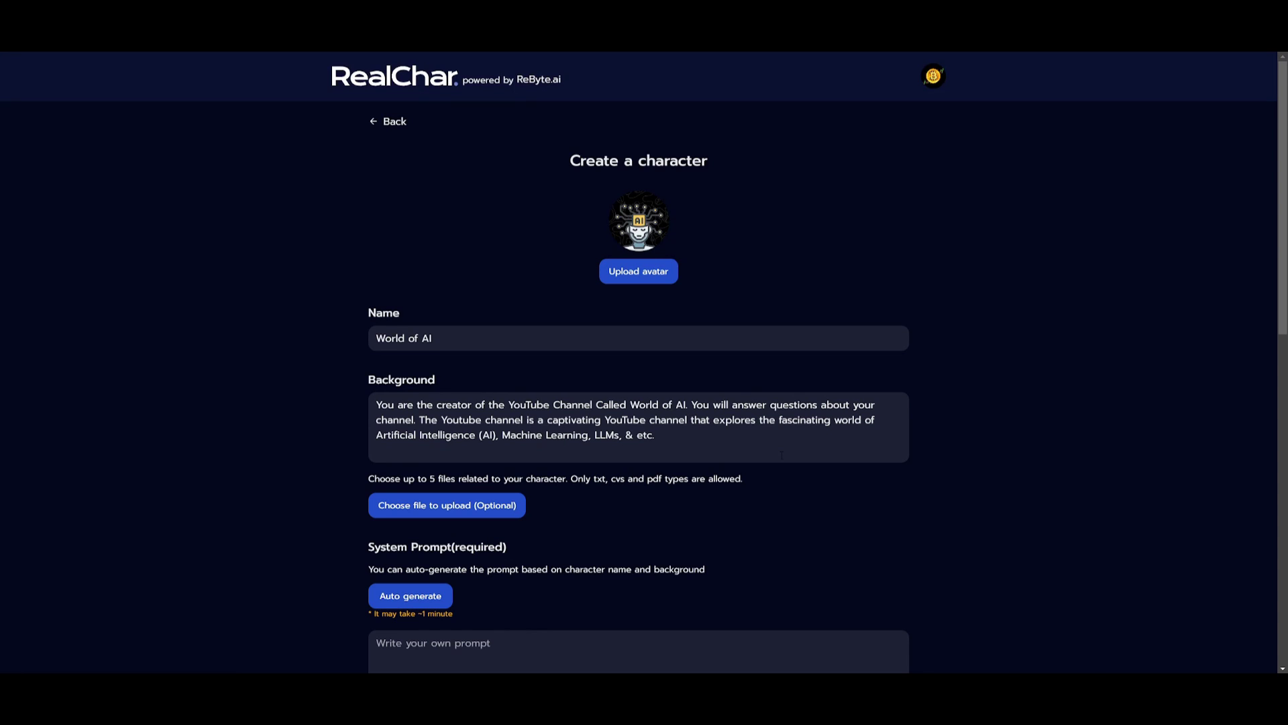
scroll(772, 454, "down", 4)
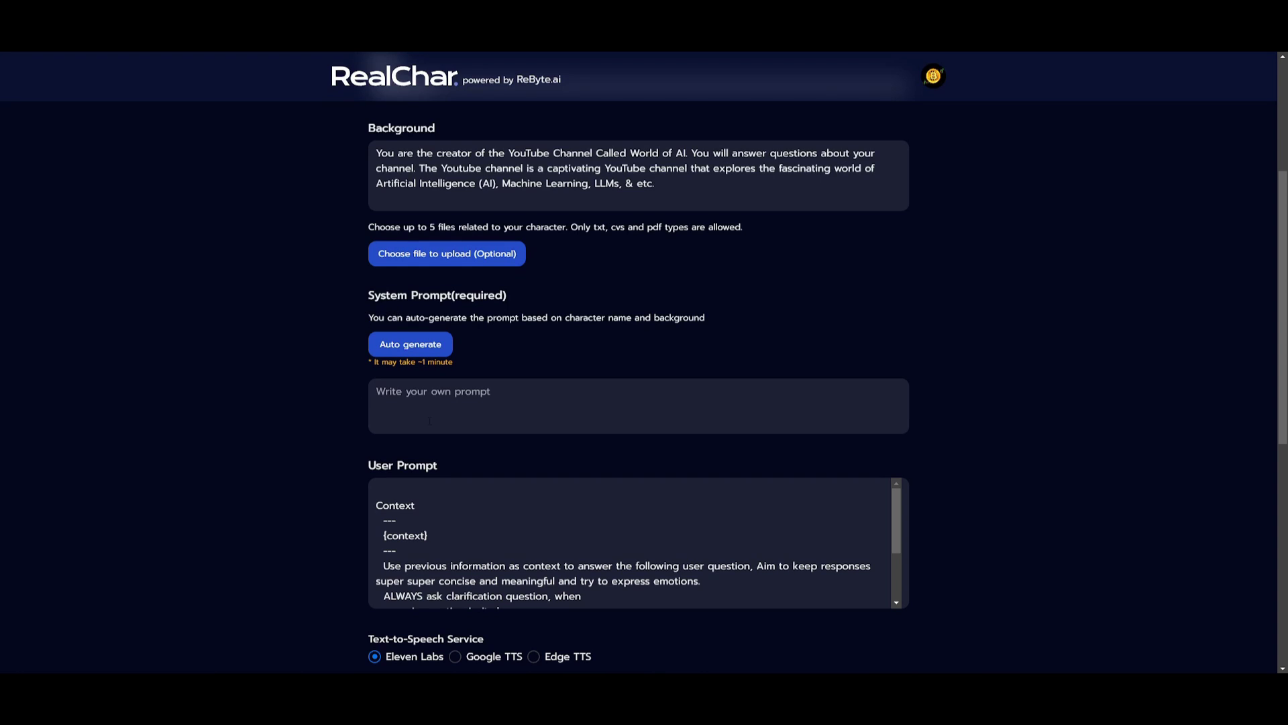
scroll(436, 371, "down", 5)
scroll(432, 398, "down", 1)
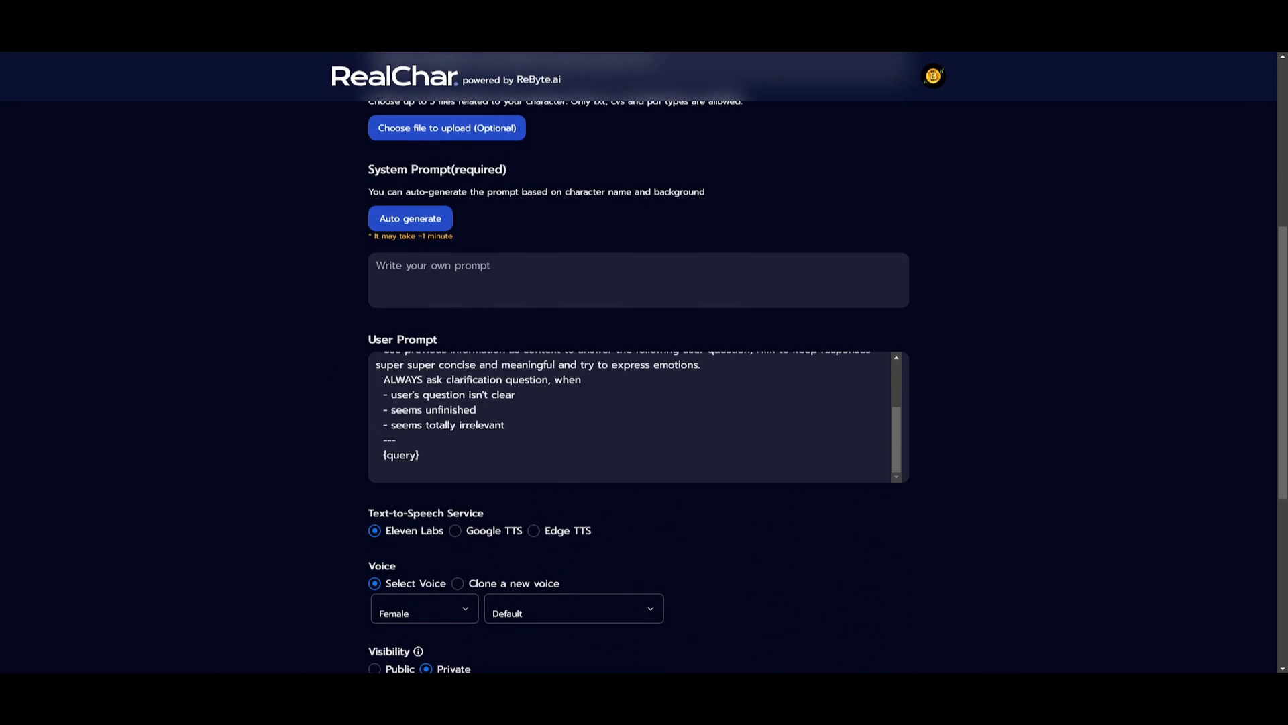
scroll(406, 395, "up", 3)
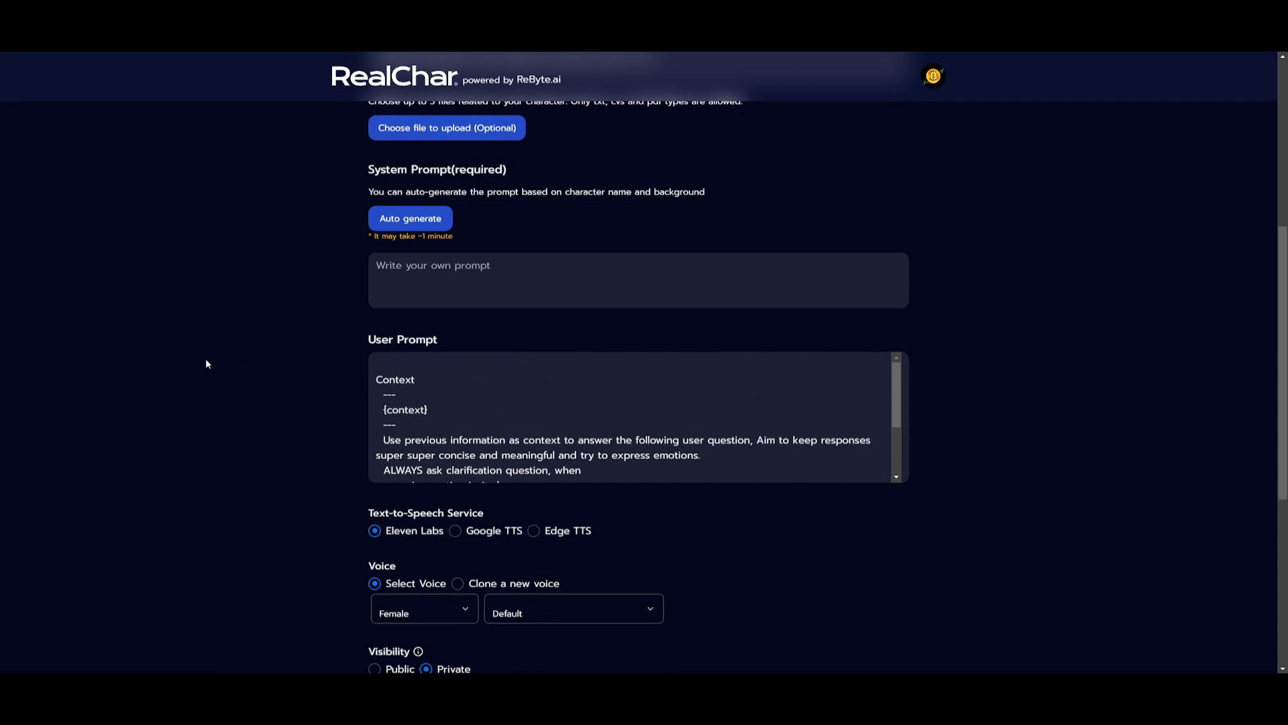
scroll(204, 362, "down", 4)
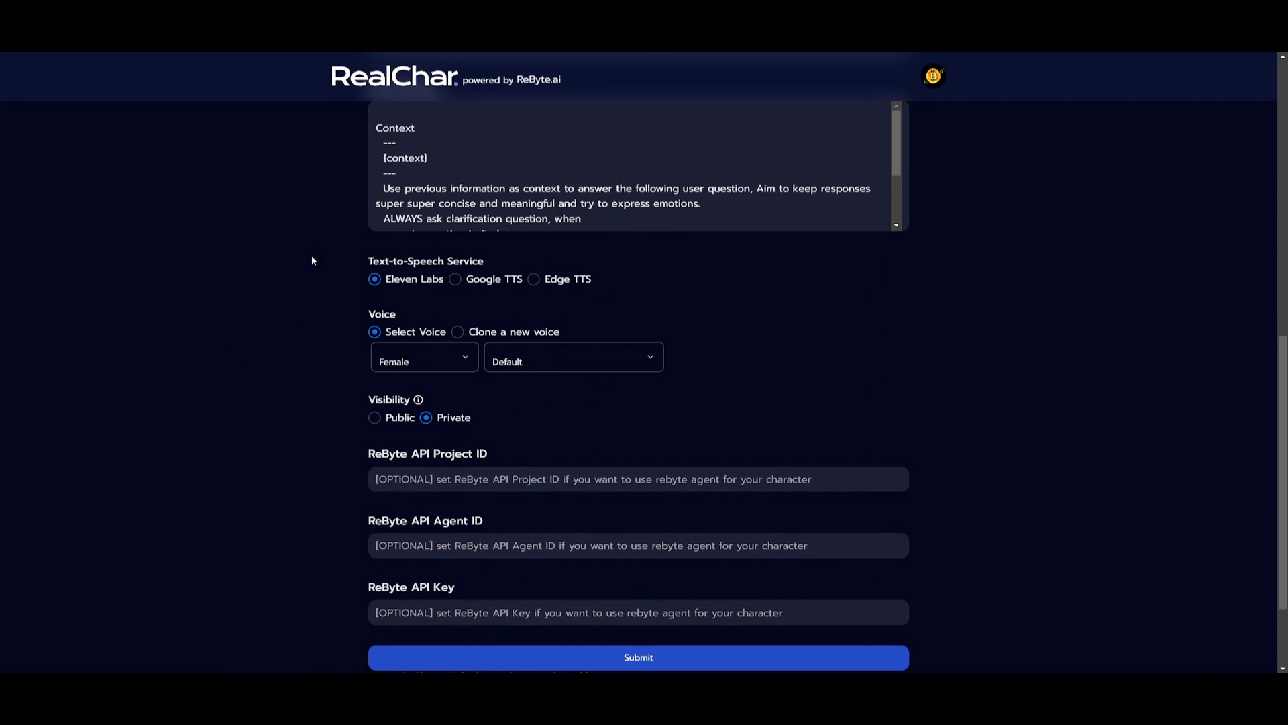
scroll(309, 260, "down", 2)
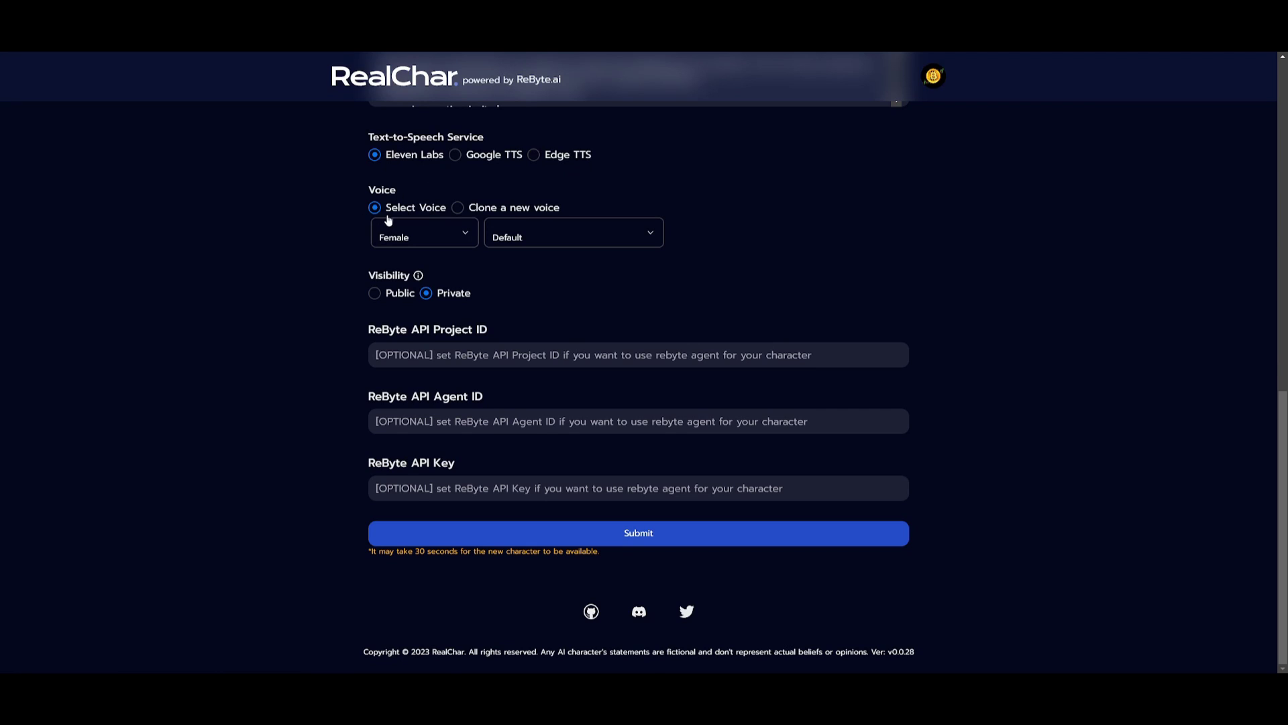
left_click(407, 236)
left_click(402, 261)
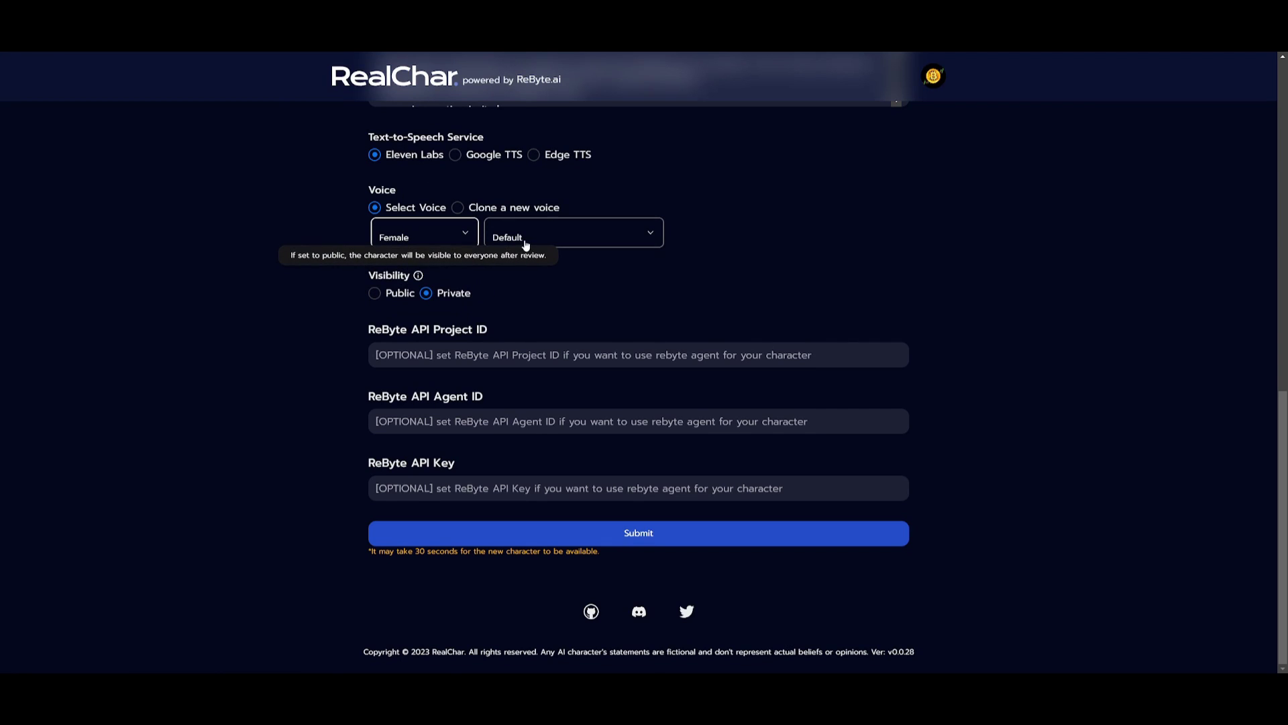
left_click(478, 208)
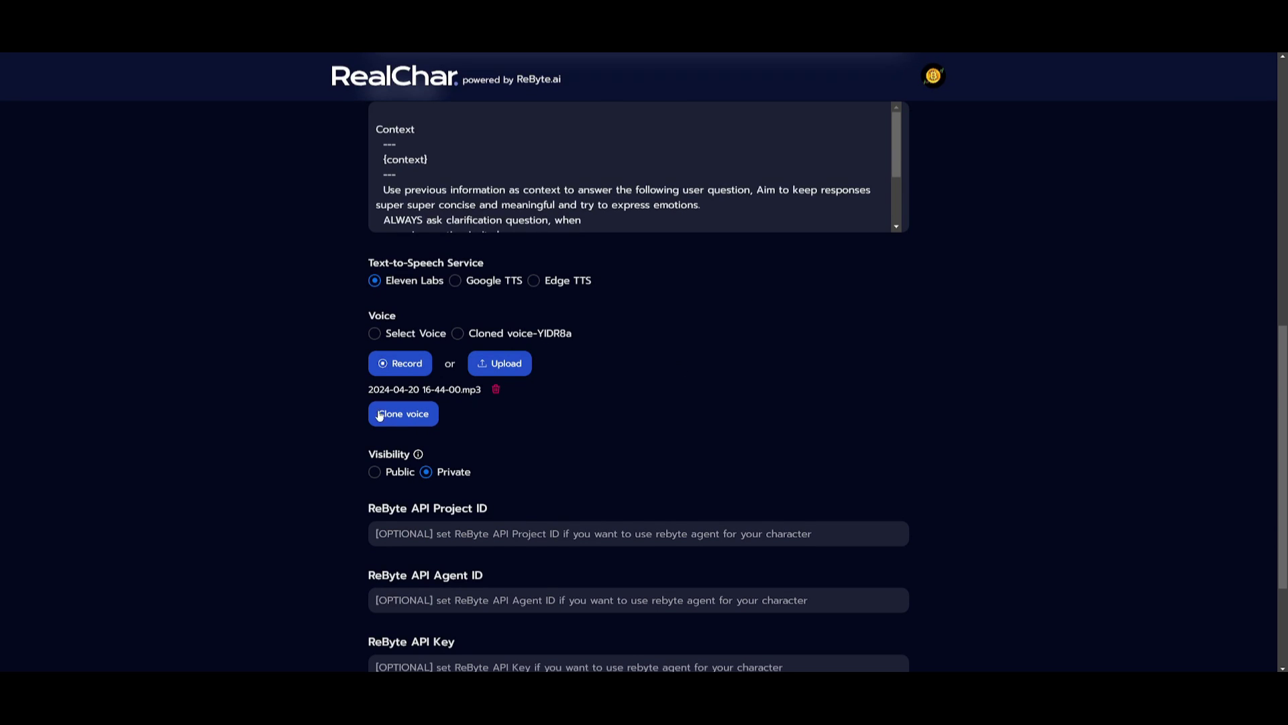
Submit the World of AI character, leaving the optional ReByte API fields empty, and acknowledge the submission.
scroll(360, 401, "down", 3)
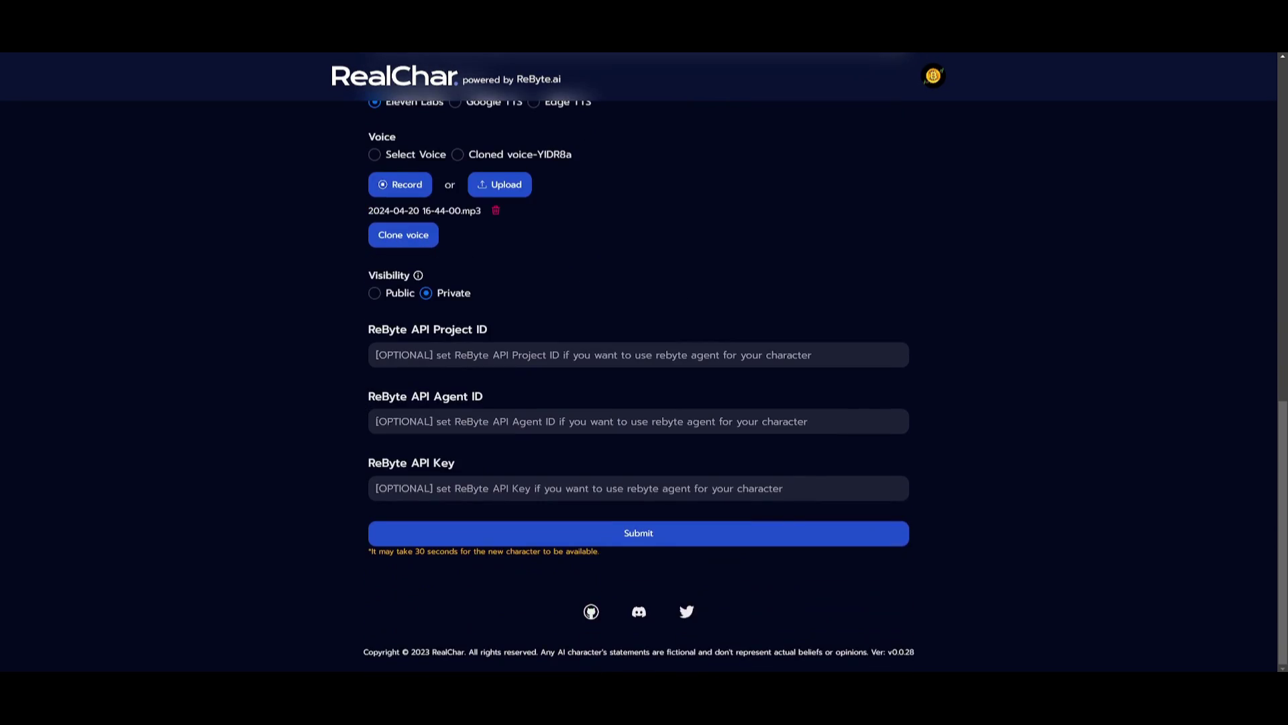
left_click(596, 538)
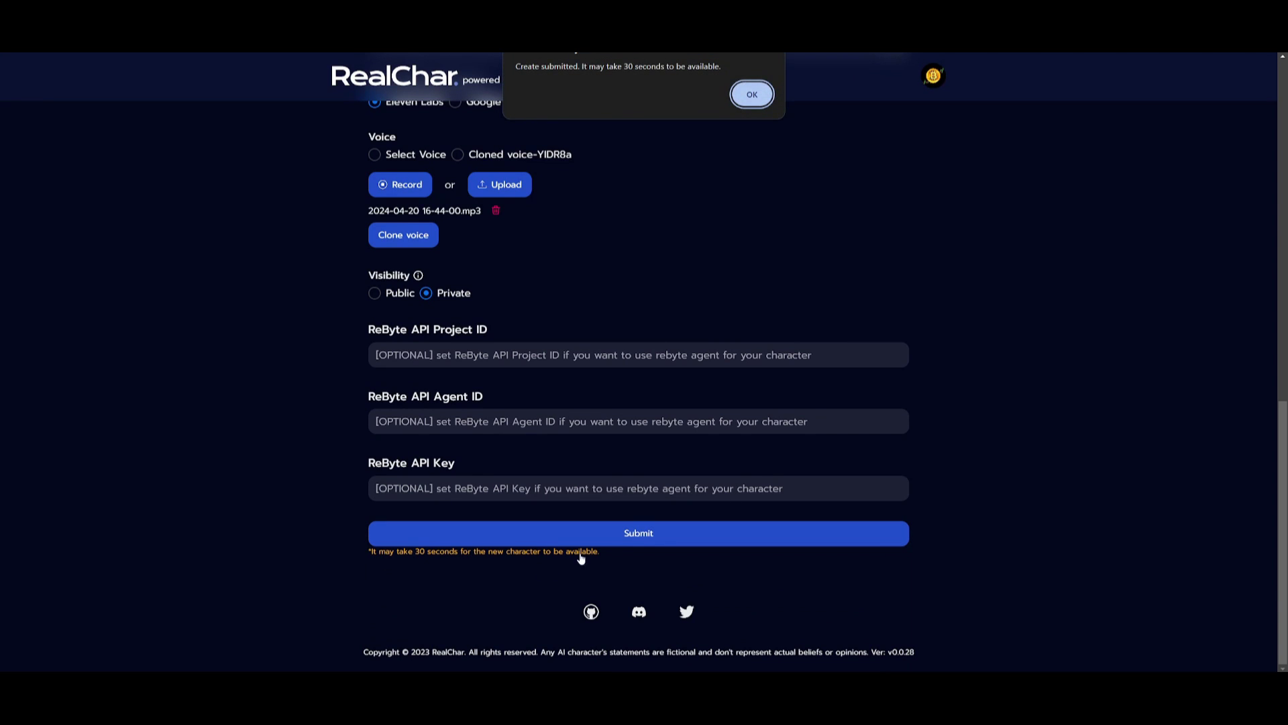
key("Return")
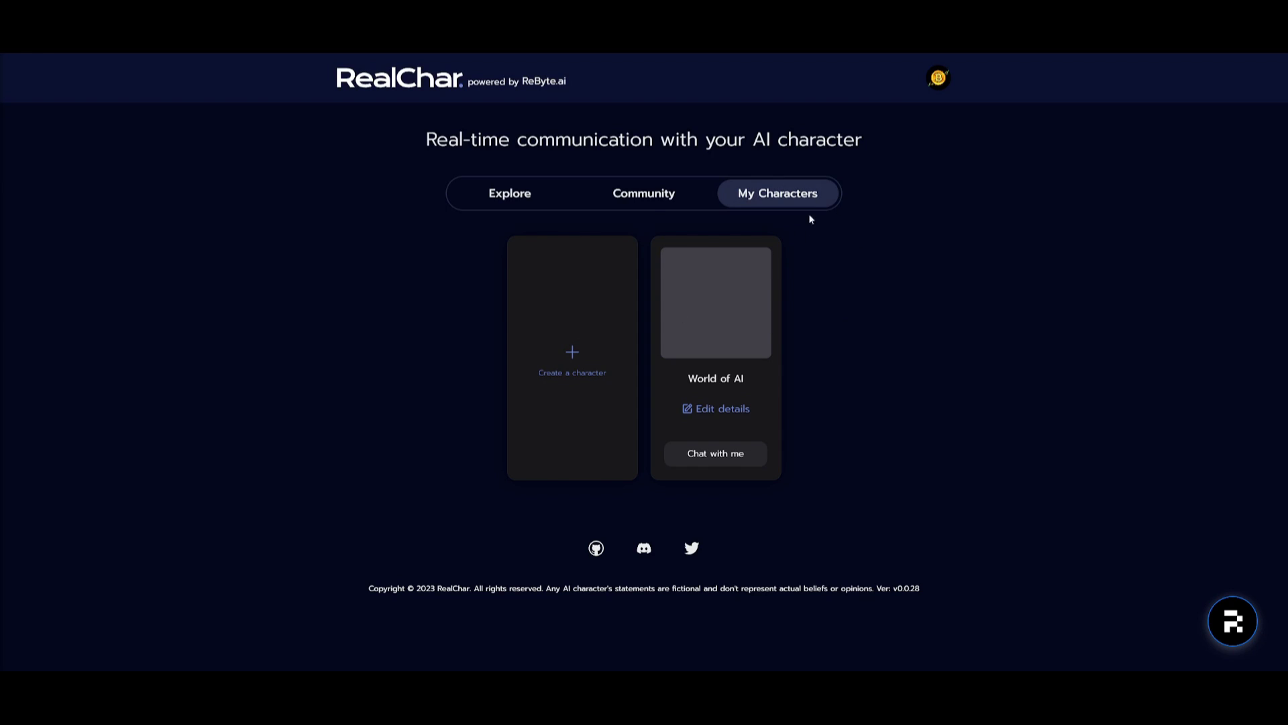
Open a chat with the World of AI character, check the available language models, keep Groq, and leave the chat.
left_click(720, 460)
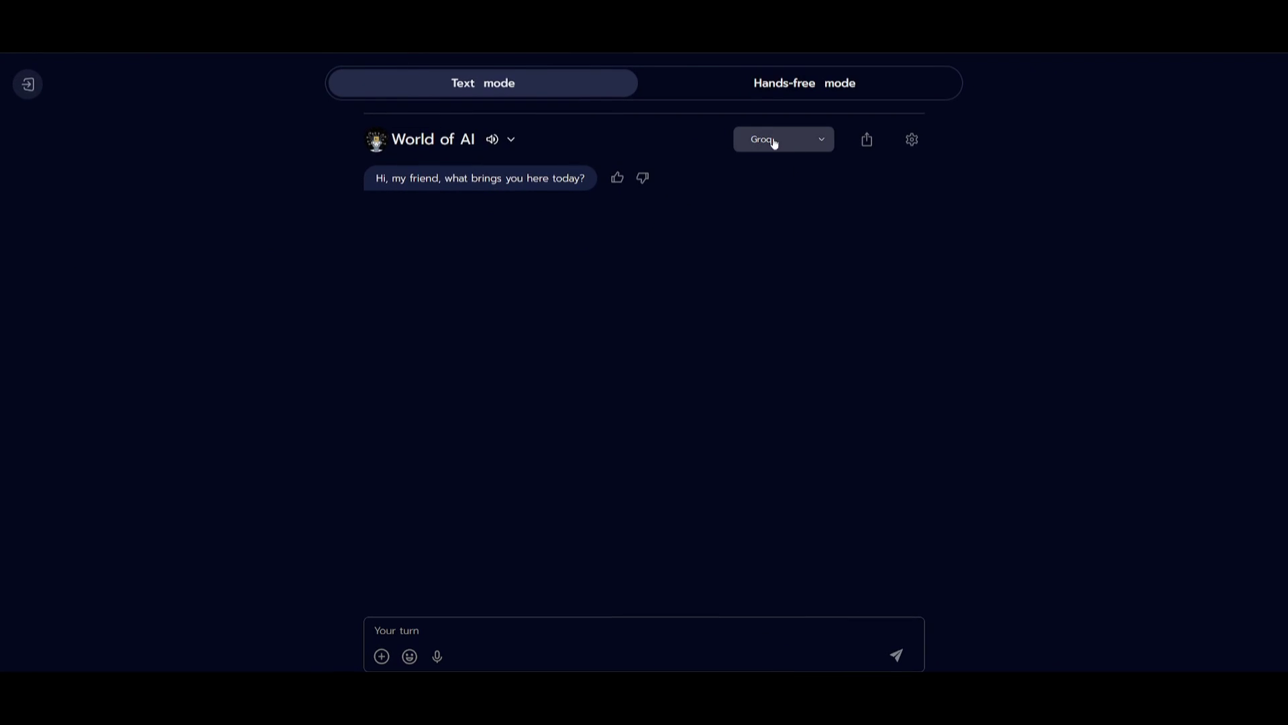
left_click(799, 140)
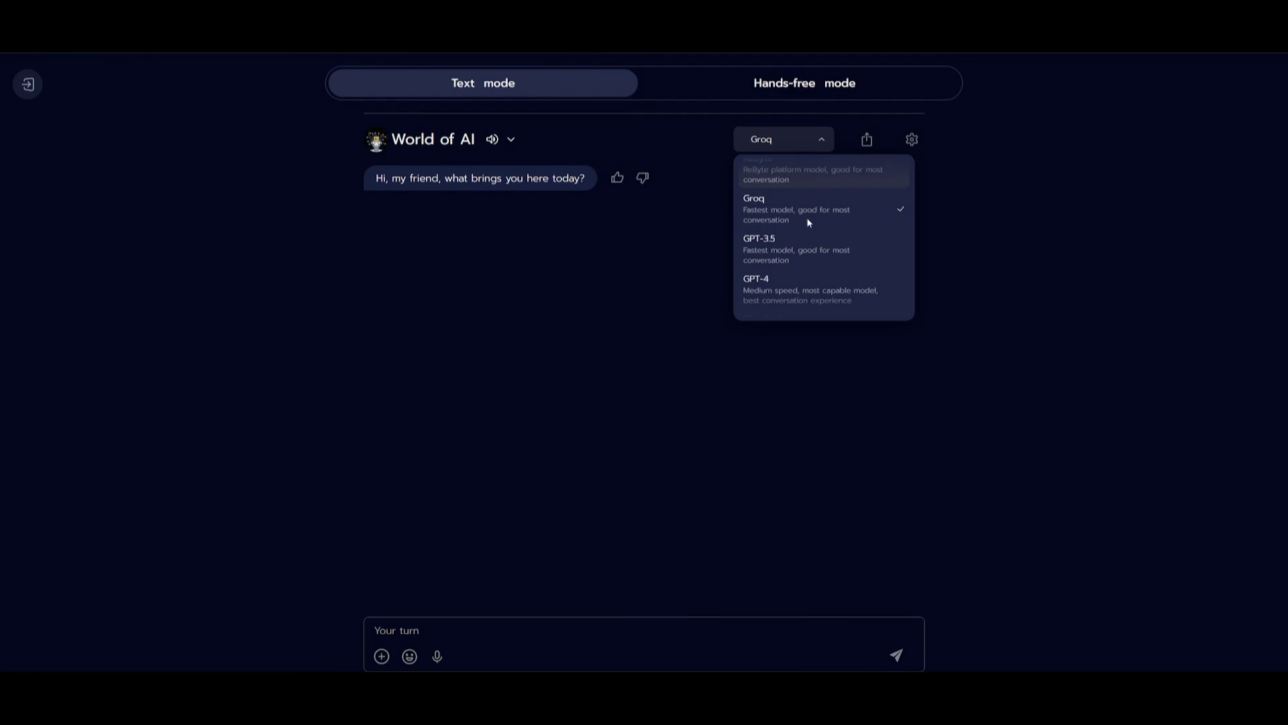
scroll(808, 232, "down", 2)
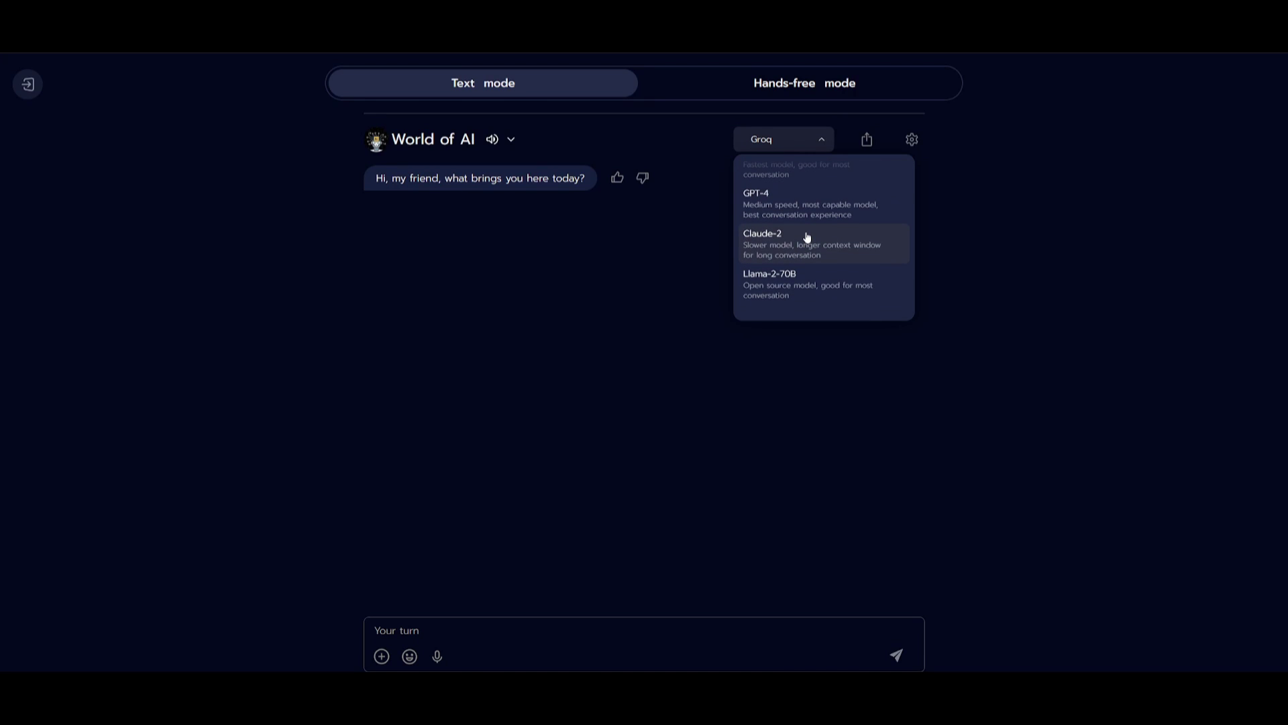
scroll(812, 234, "up", 2)
left_click(587, 265)
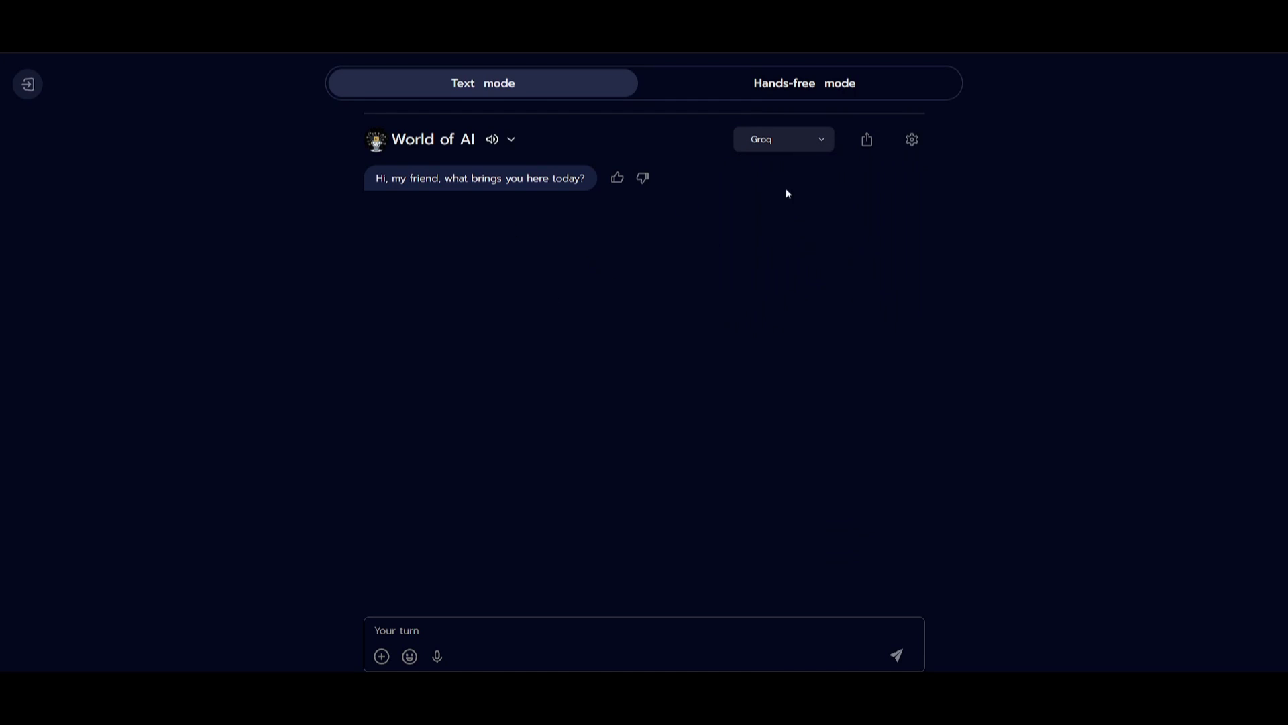
left_click(27, 84)
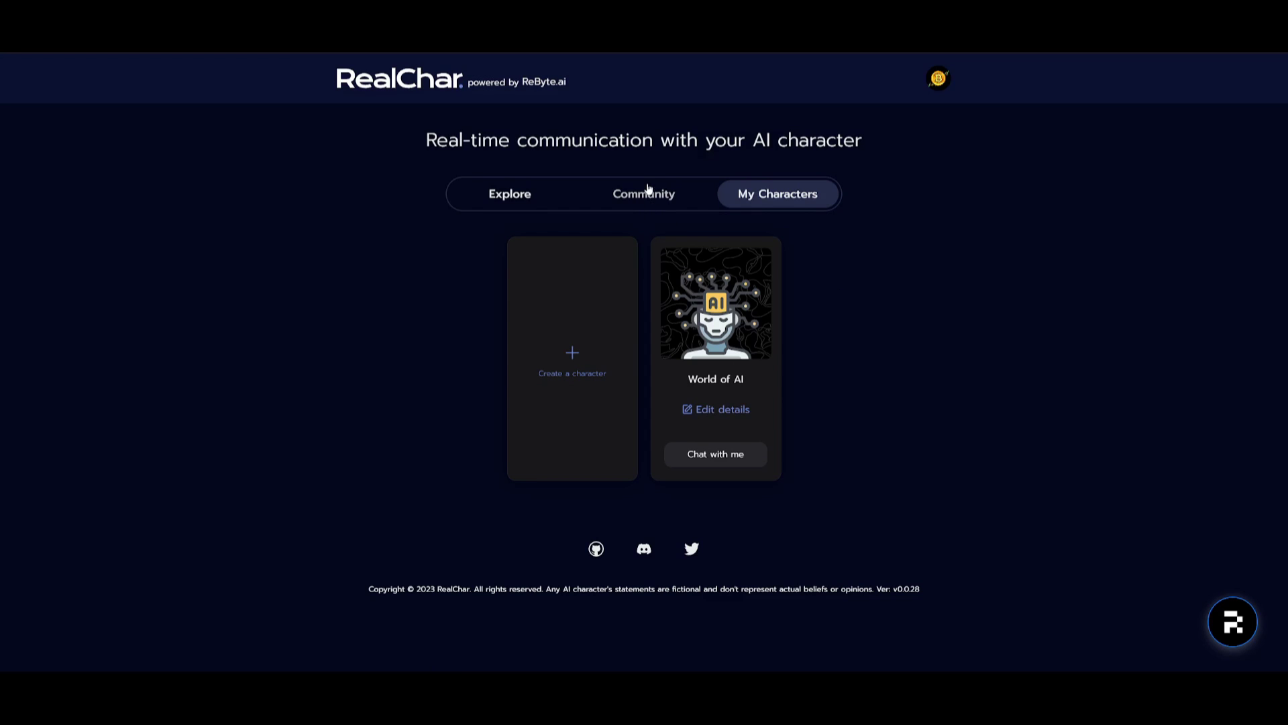
Browse the ready-made characters in the Explore catalogue and return to the personal characters.
left_click(534, 204)
scroll(403, 255, "down", 3)
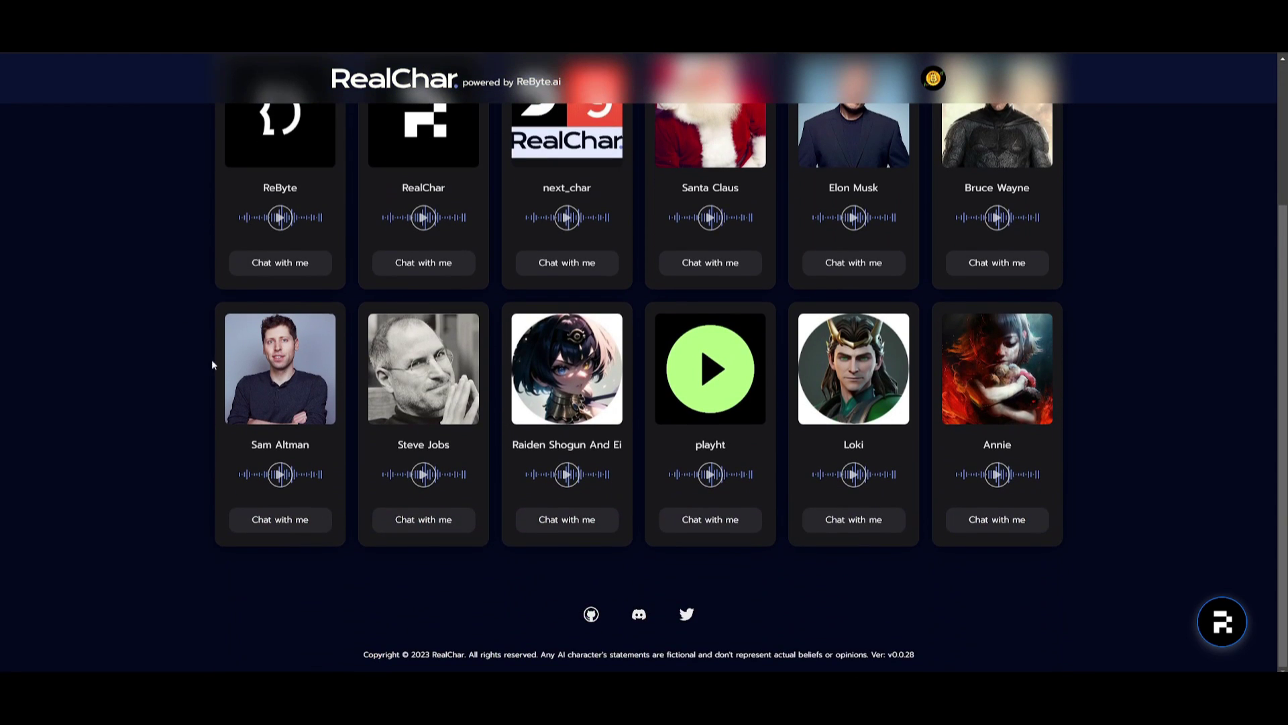
scroll(900, 396, "up", 3)
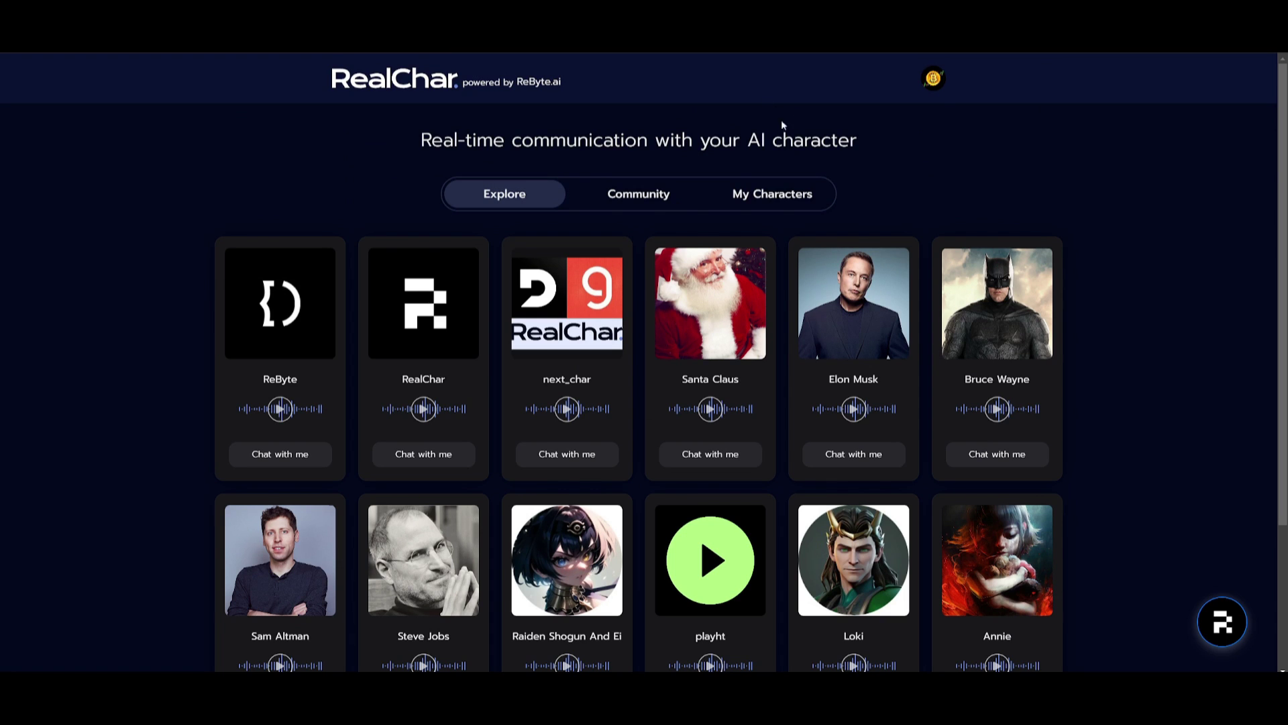
left_click(773, 195)
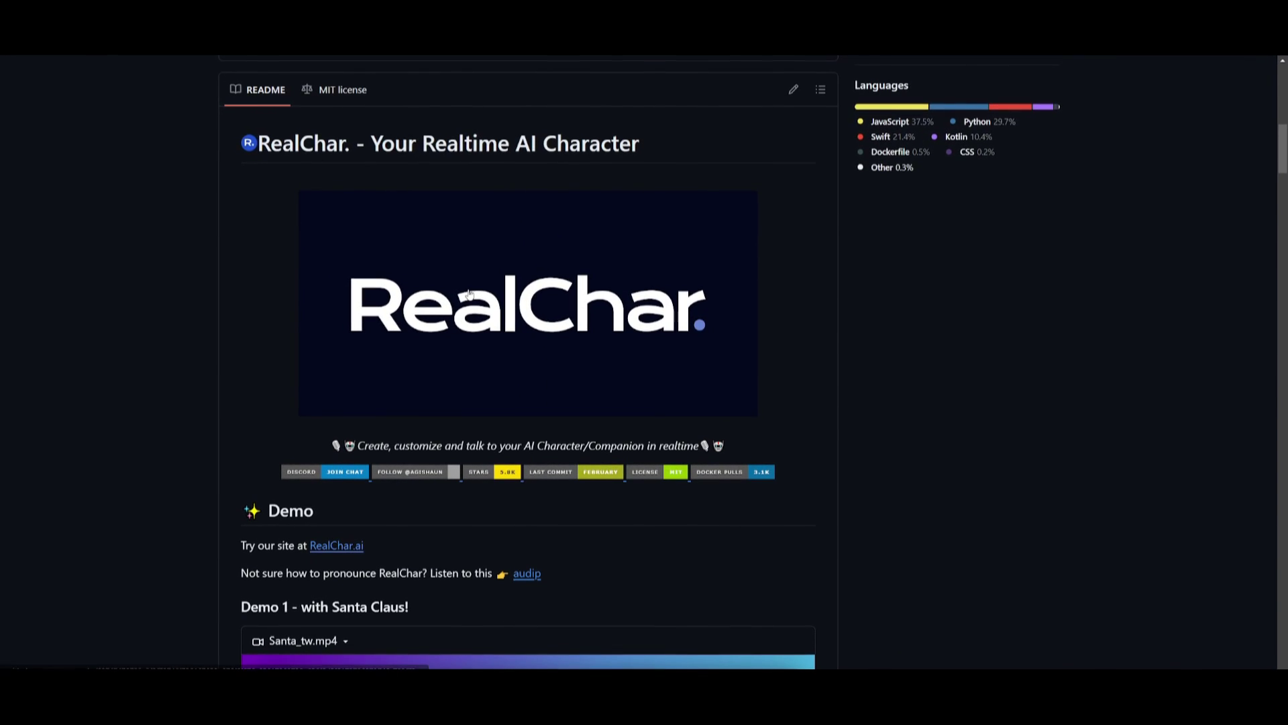
Look through the RealChar README on GitHub, covering the demos, architecture diagram, optional integrations and roadmap.
scroll(442, 302, "down", 2)
scroll(442, 302, "down", 15)
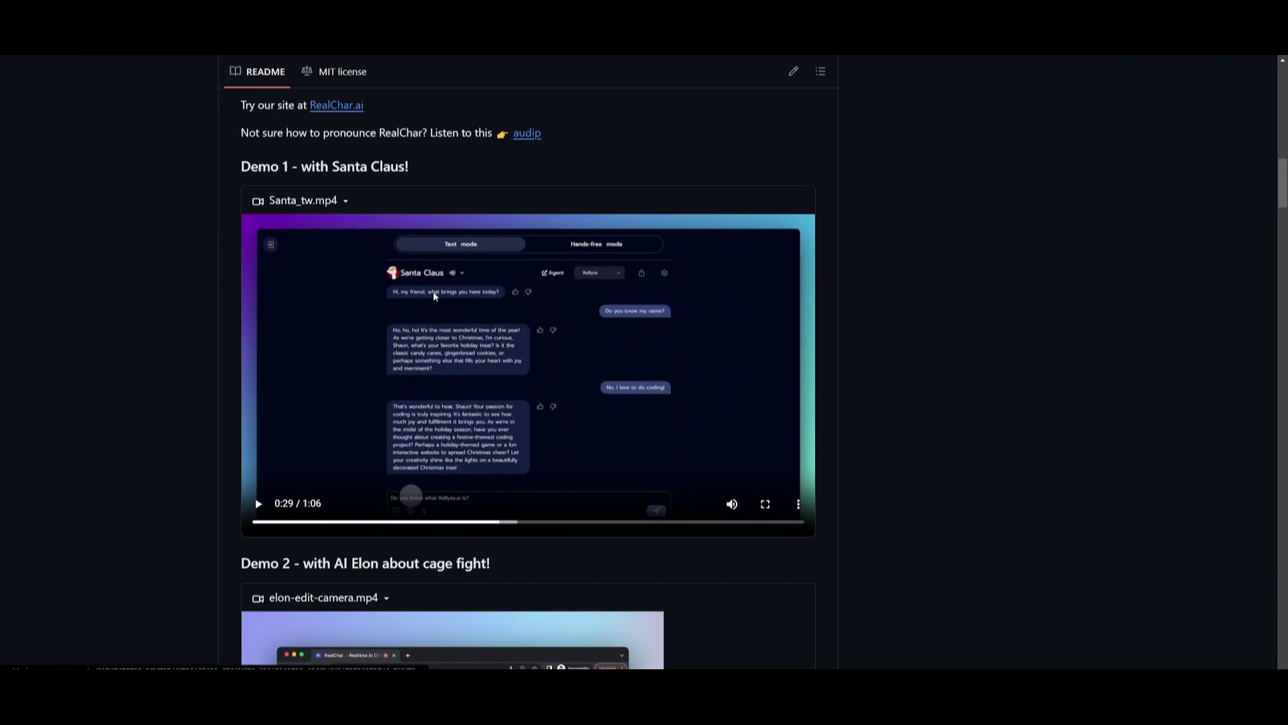
scroll(422, 307, "down", 20)
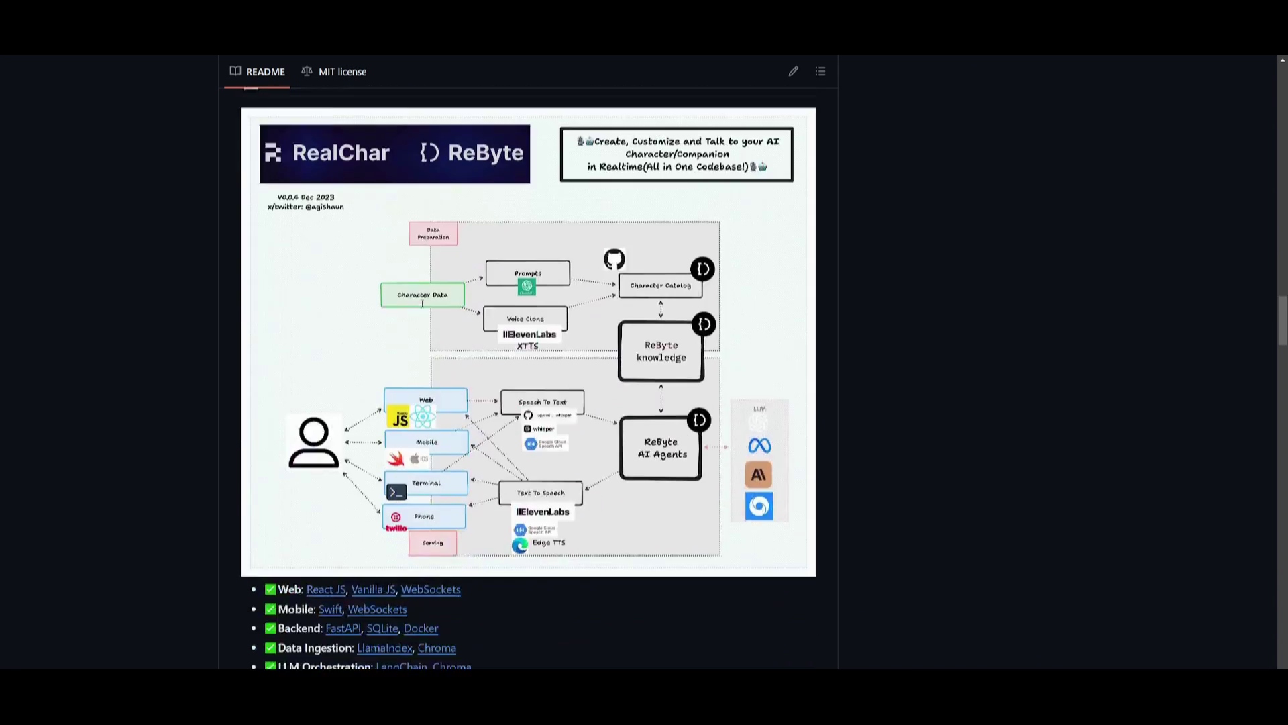
scroll(418, 316, "down", 20)
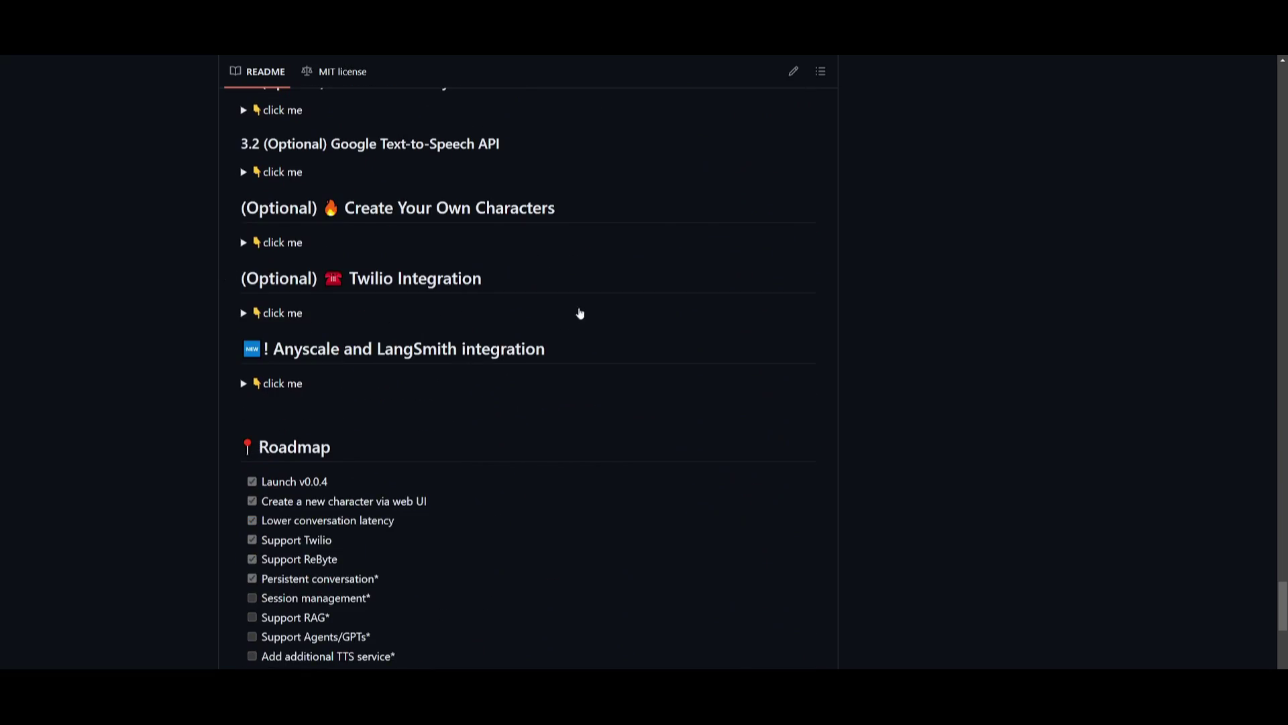
scroll(504, 282, "up", 20)
scroll(756, 321, "up", 20)
scroll(740, 329, "up", 4)
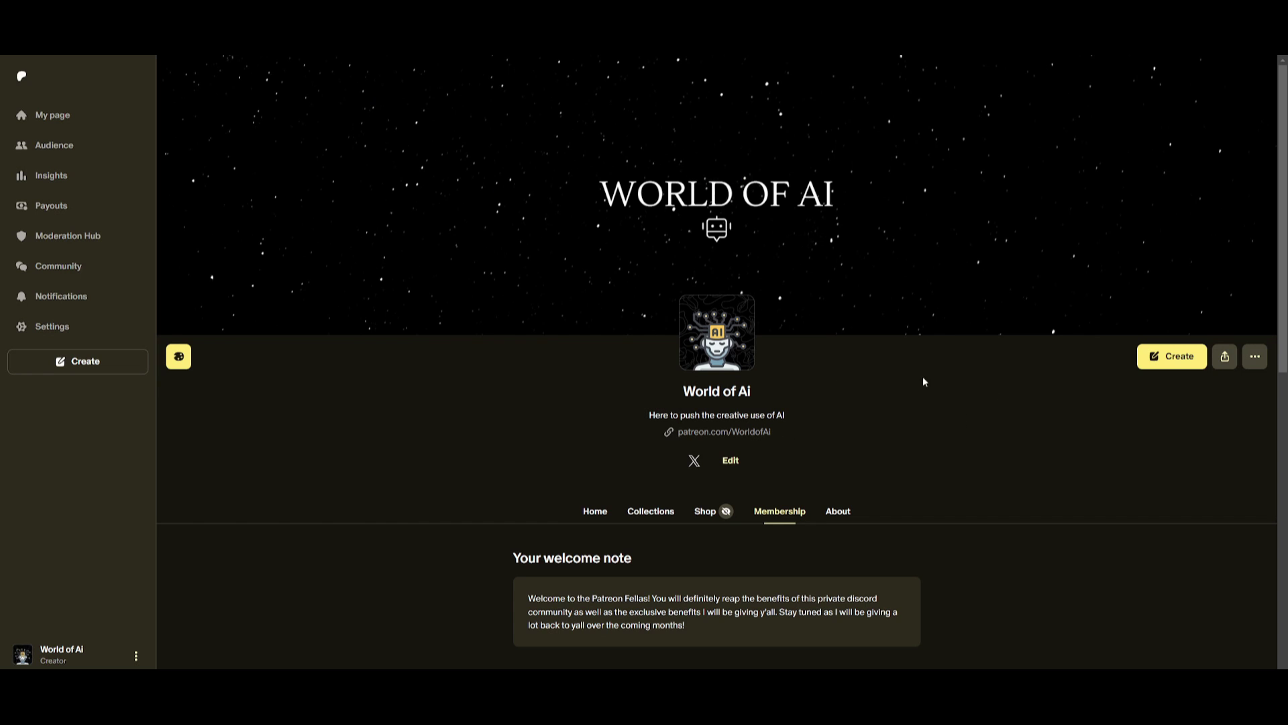
Look over the World of AI Patreon membership page and the WorldofAi profile on X.
scroll(774, 381, "down", 8)
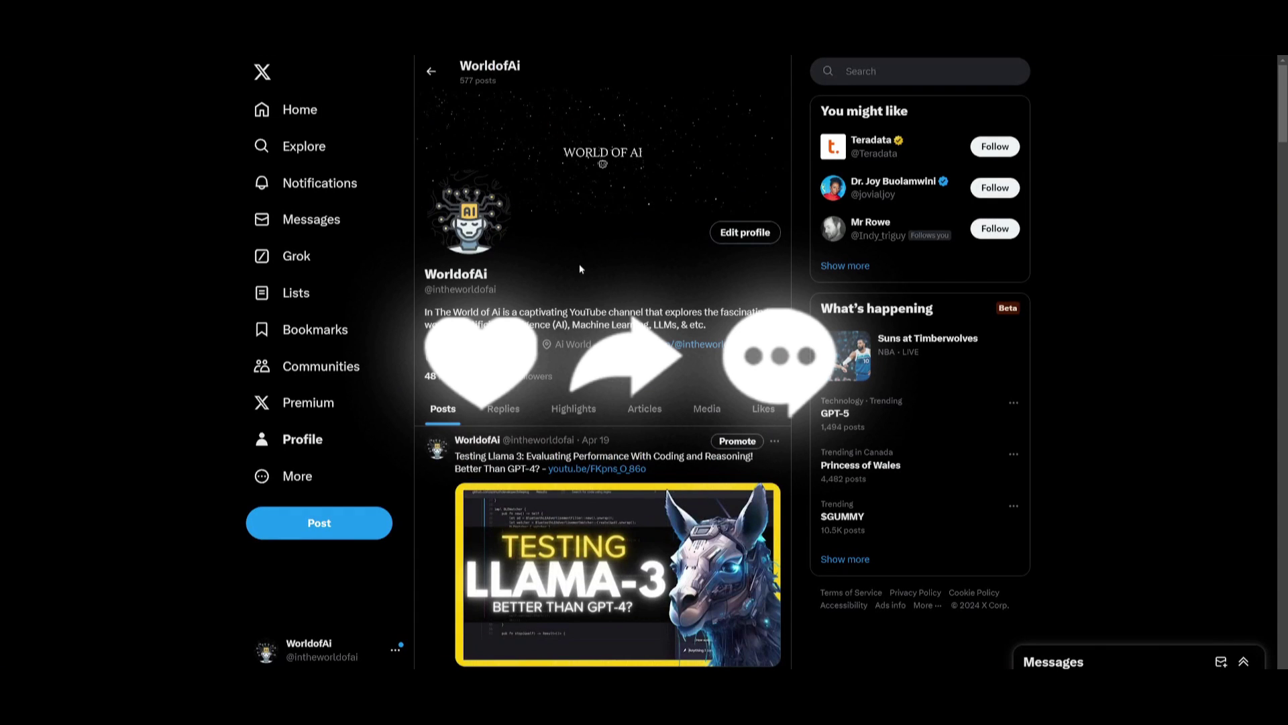
scroll(602, 322, "down", 15)
scroll(602, 322, "down", 5)
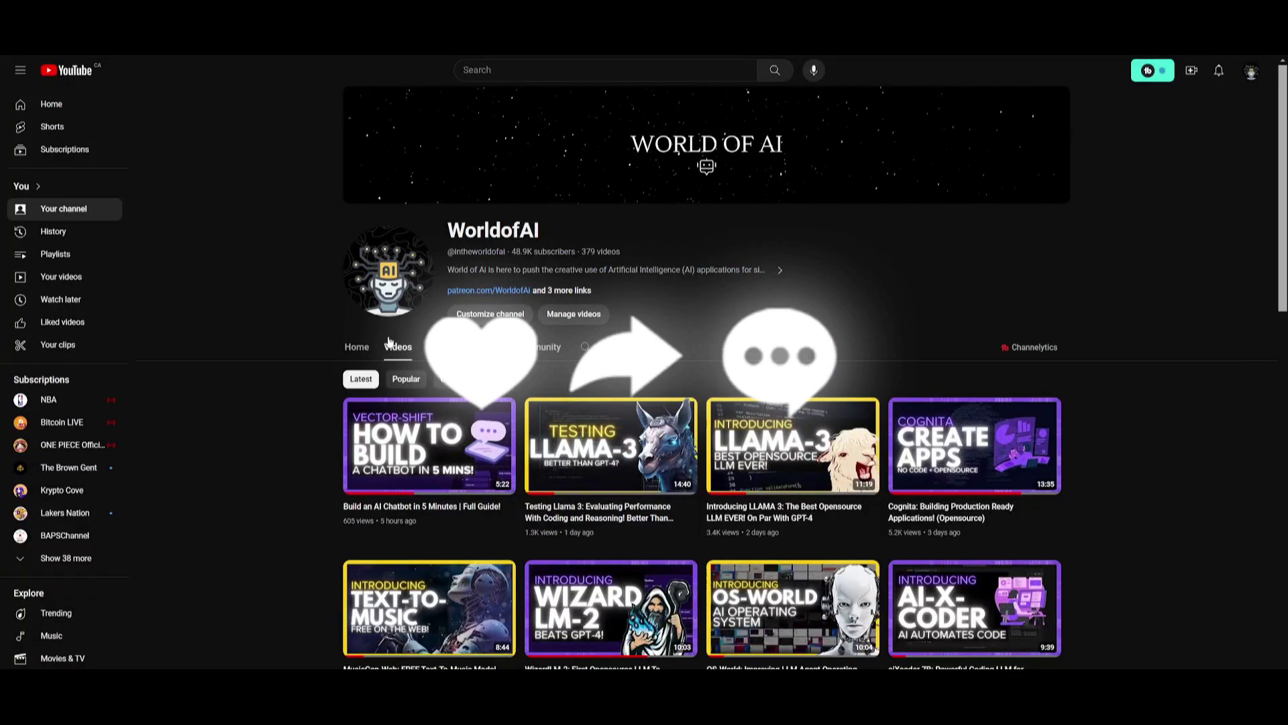
Browse the published videos on the WorldofAI YouTube channel, from the latest back to the older ones.
scroll(959, 394, "down", 8)
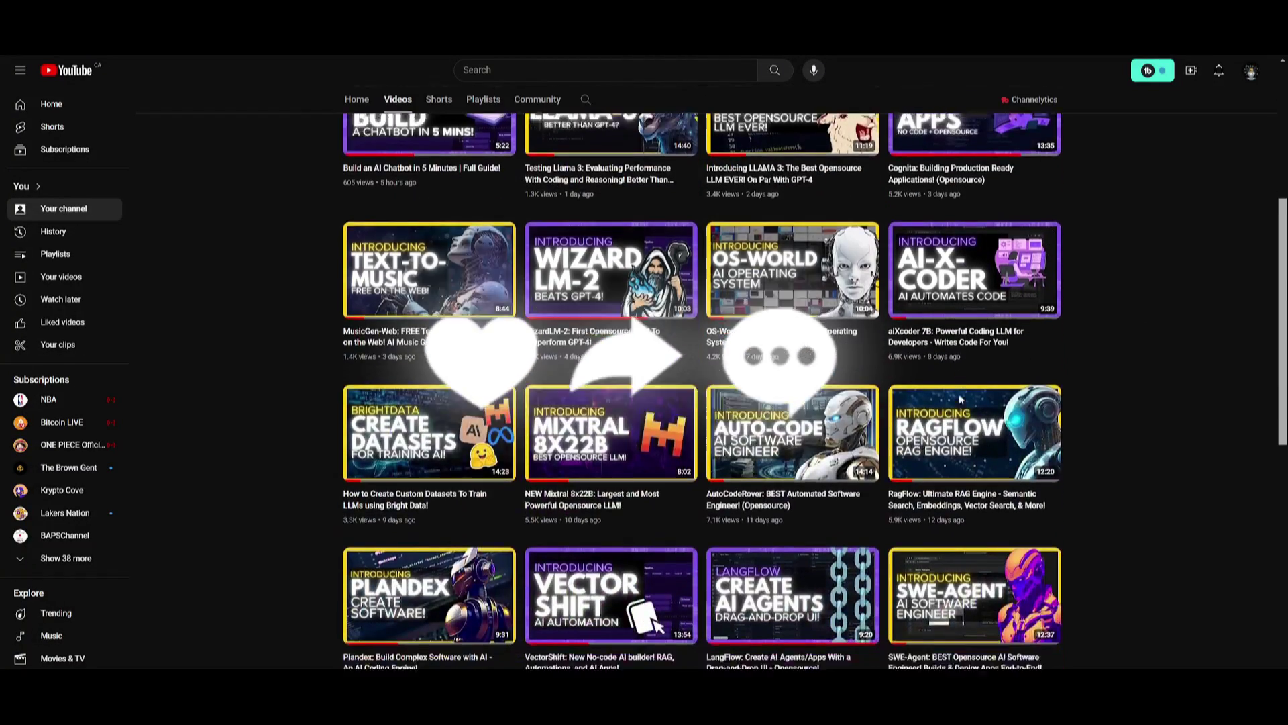
scroll(959, 399, "down", 10)
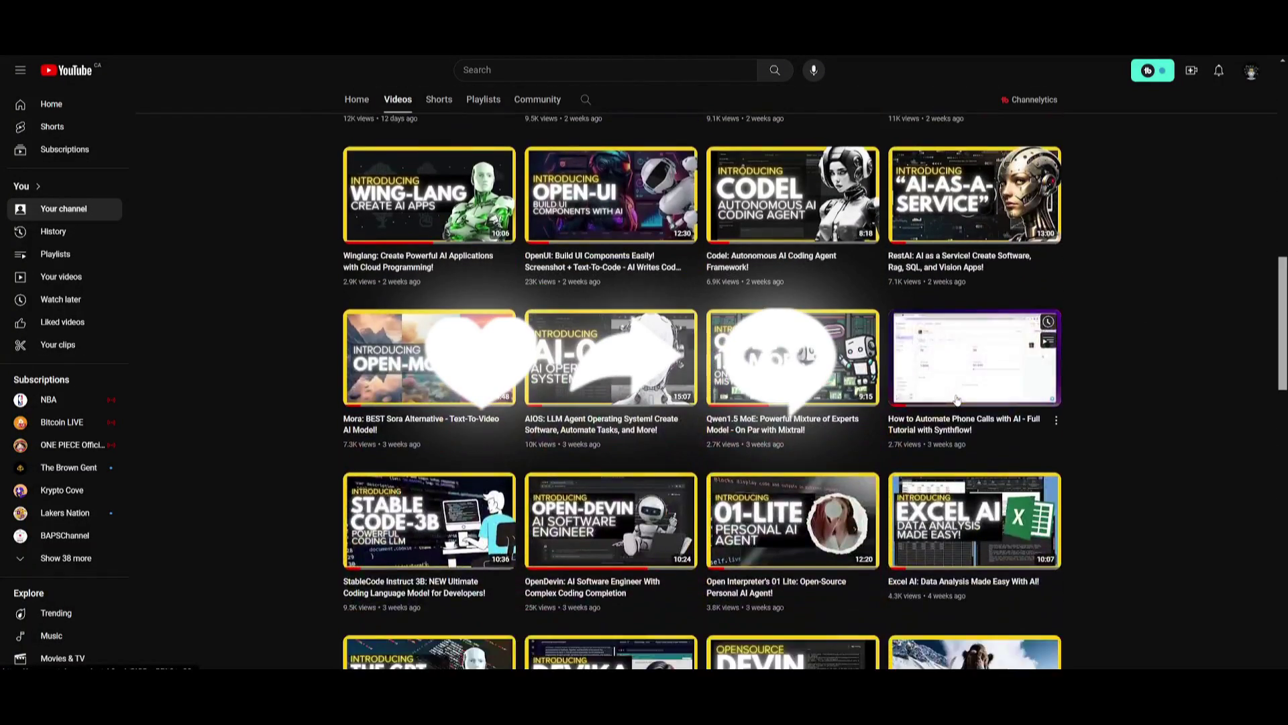
scroll(956, 399, "down", 12)
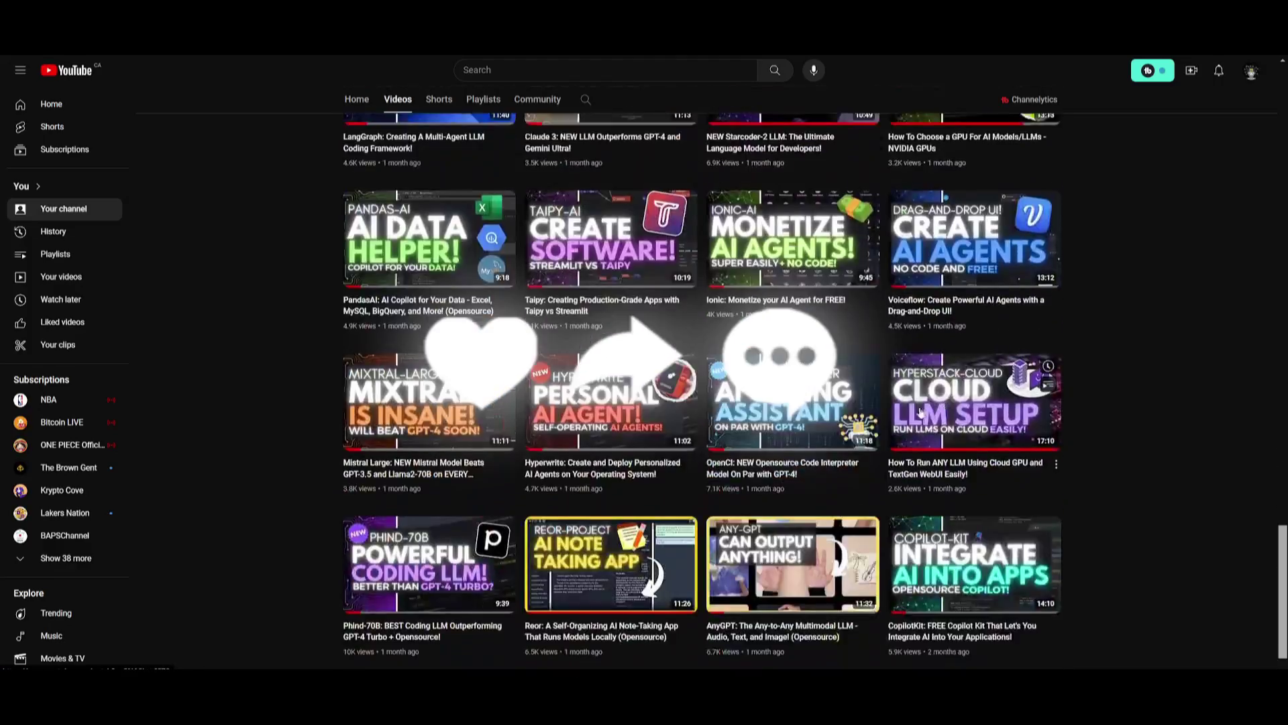
scroll(913, 410, "down", 13)
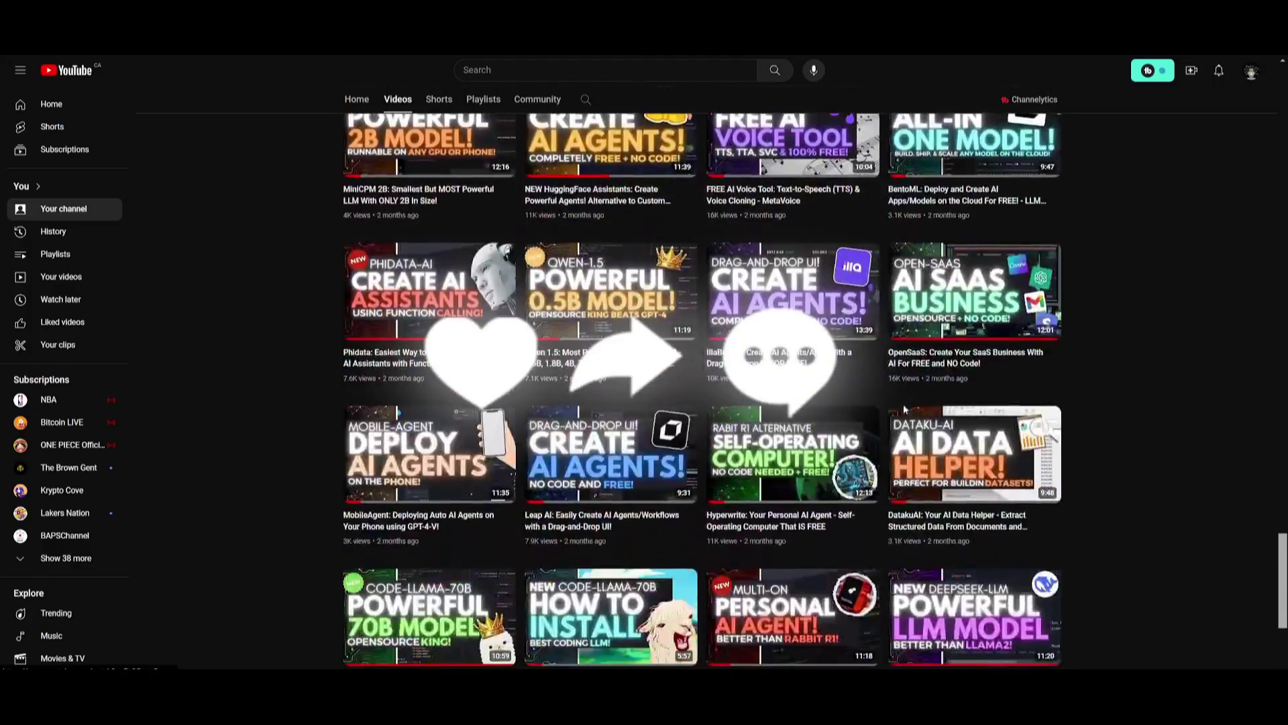
scroll(893, 411, "down", 4)
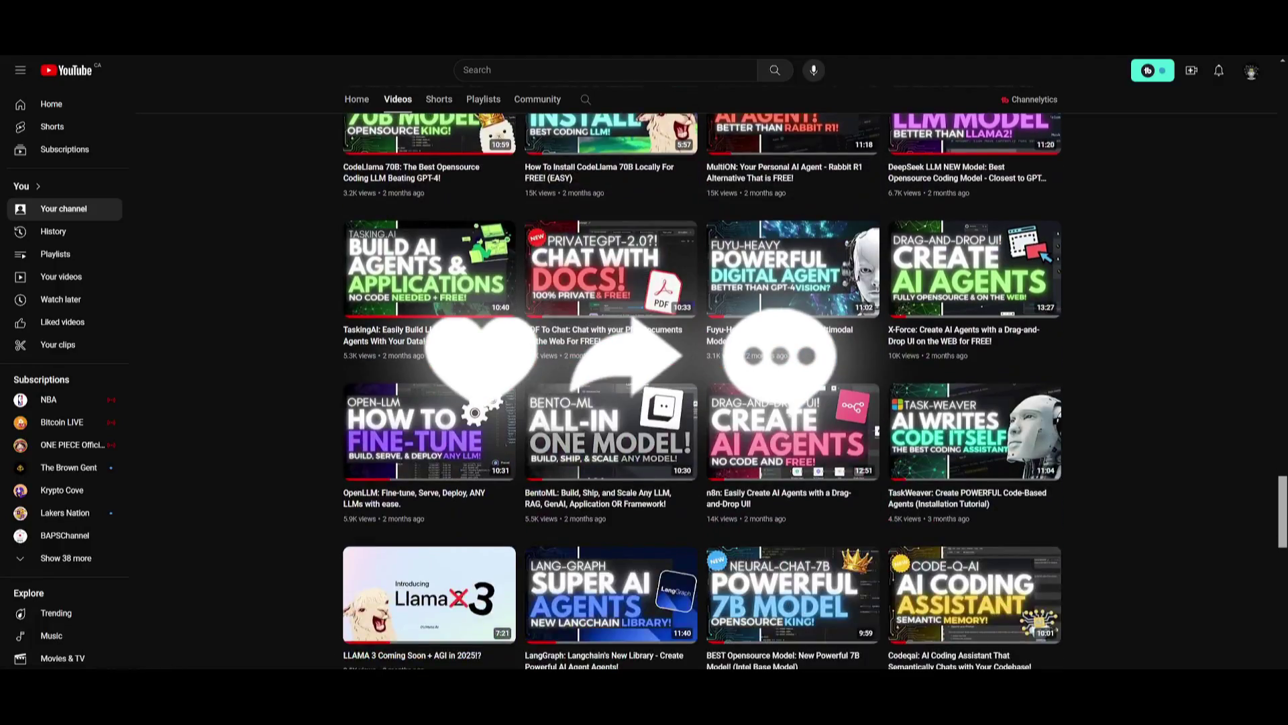